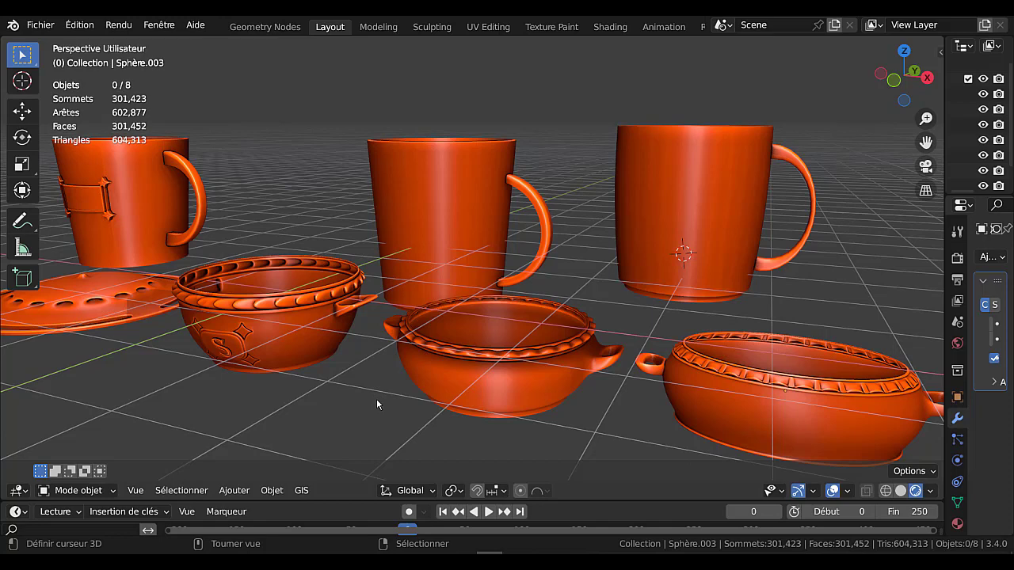
Orbit and zoom around the scene to inspect the mugs, saucer, bowls and handled pots
scroll(385, 400, down, 3)
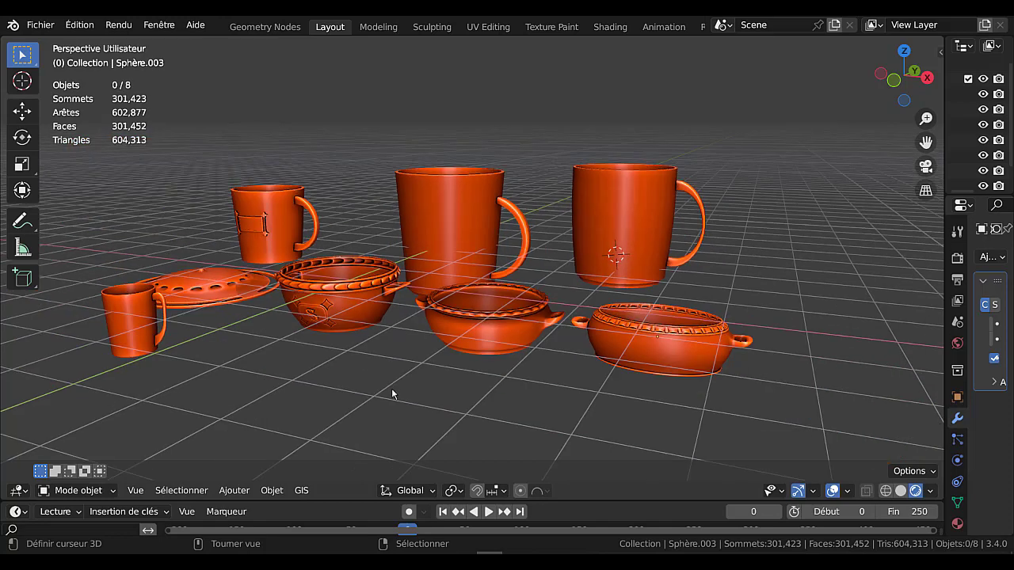
middle_drag(347, 396, 669, 275)
scroll(669, 274, up, 1)
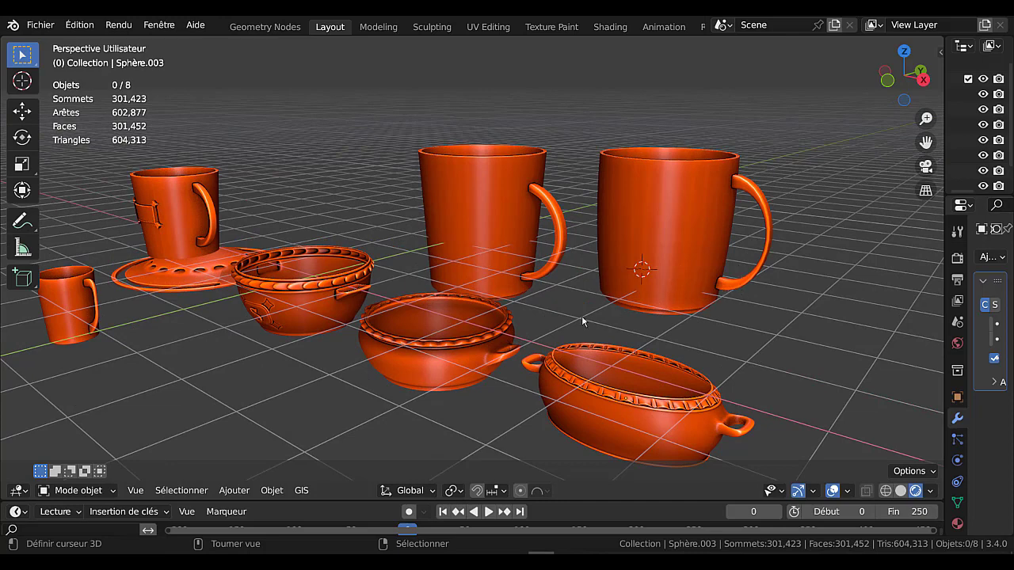
mouse_move(575, 301)
middle_down()
mouse_move(532, 245)
mouse_move(516, 247)
middle_up()
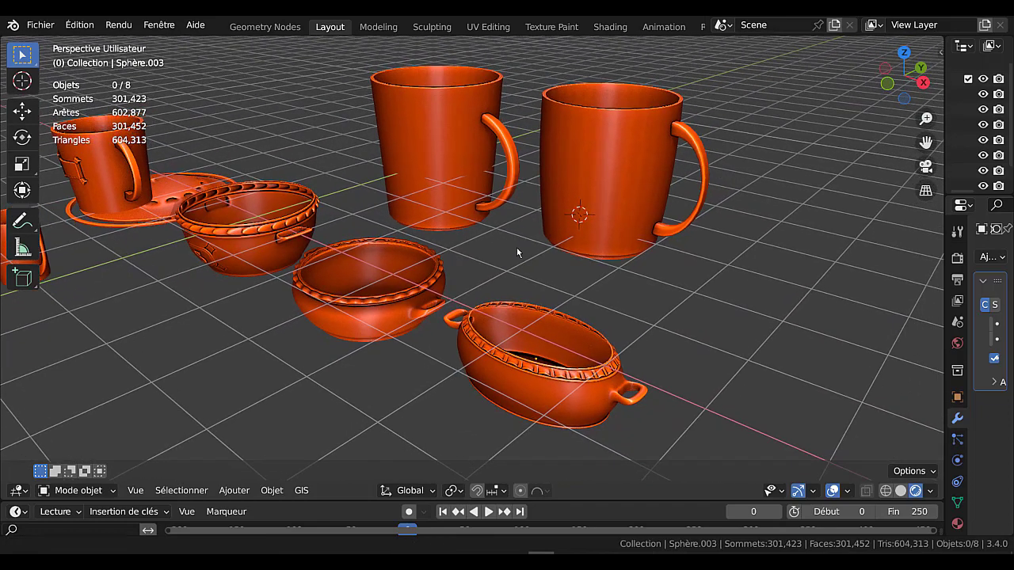
scroll(627, 264, up, 2)
scroll(627, 264, up, 1)
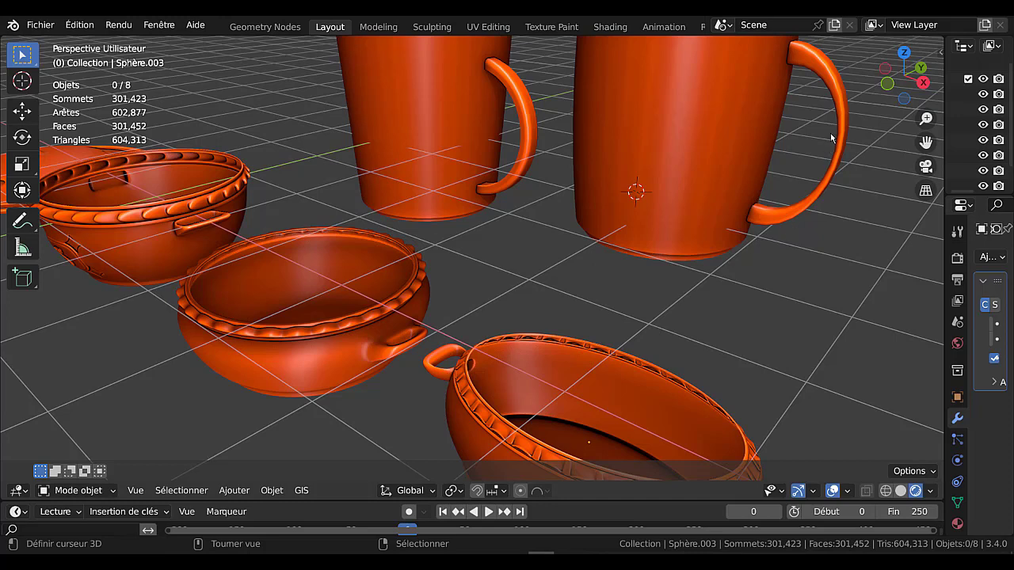
scroll(422, 388, up, 2)
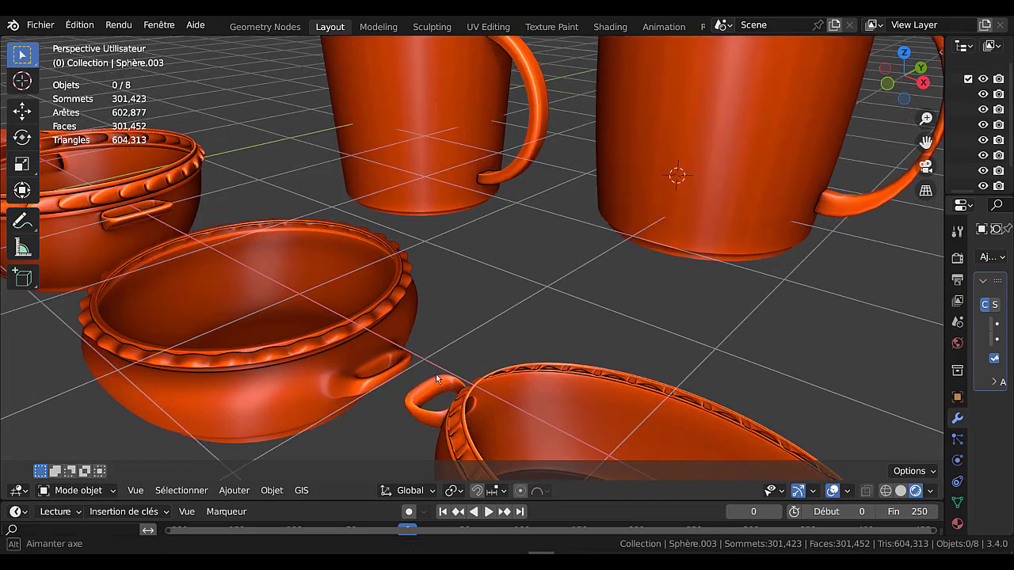
middle_drag(436, 374, 476, 365)
scroll(283, 360, down, 1)
Select the S-emblem bowl, isolate it in local view and enter Edit Mode
click(235, 291)
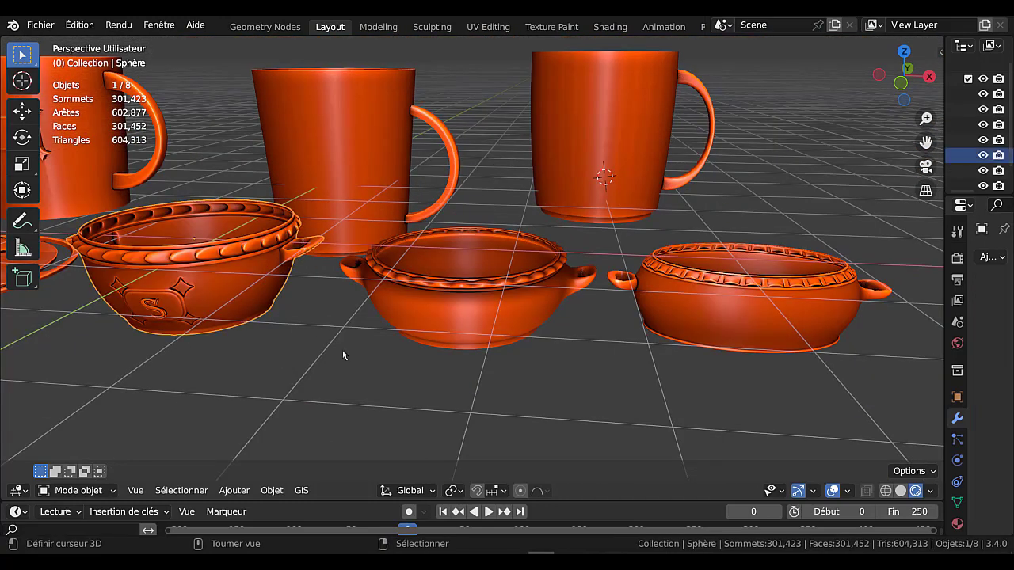
key(KP_Divide)
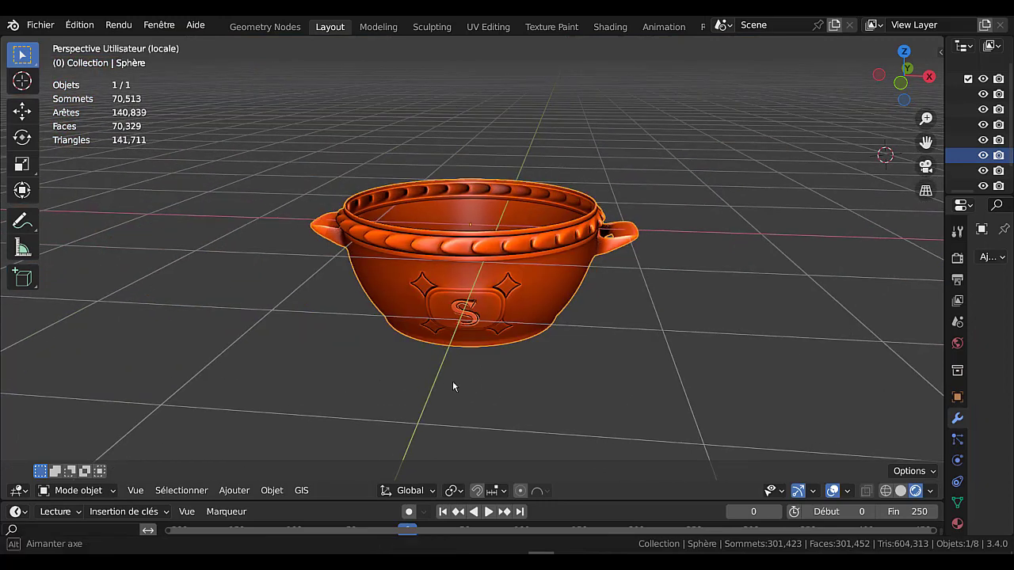
middle_drag(453, 382, 402, 393)
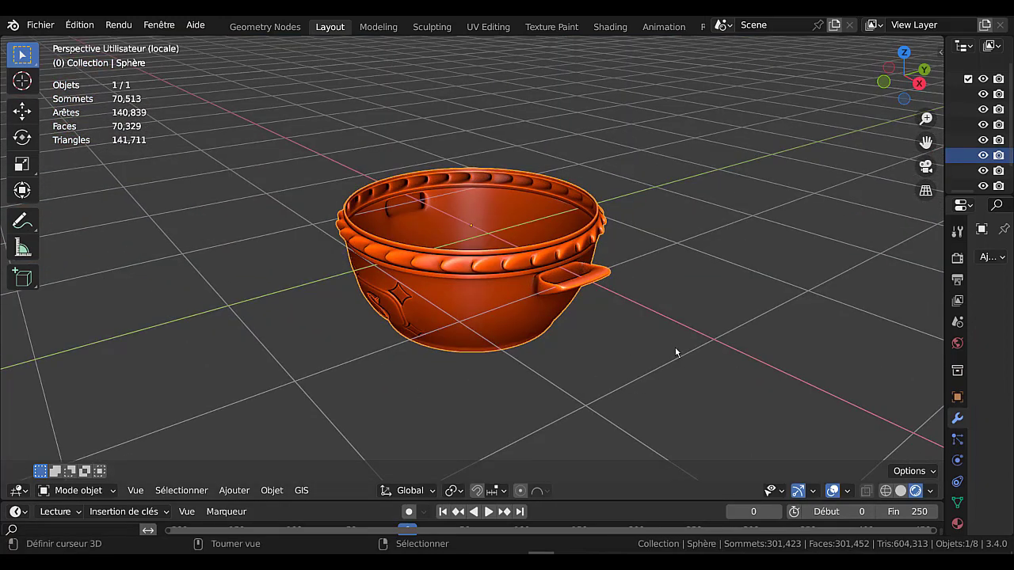
key(Tab)
Zoom in on the bowl's handle, then return to the full scene and clear the mesh selection
shift+middle_drag(663, 349, 583, 336)
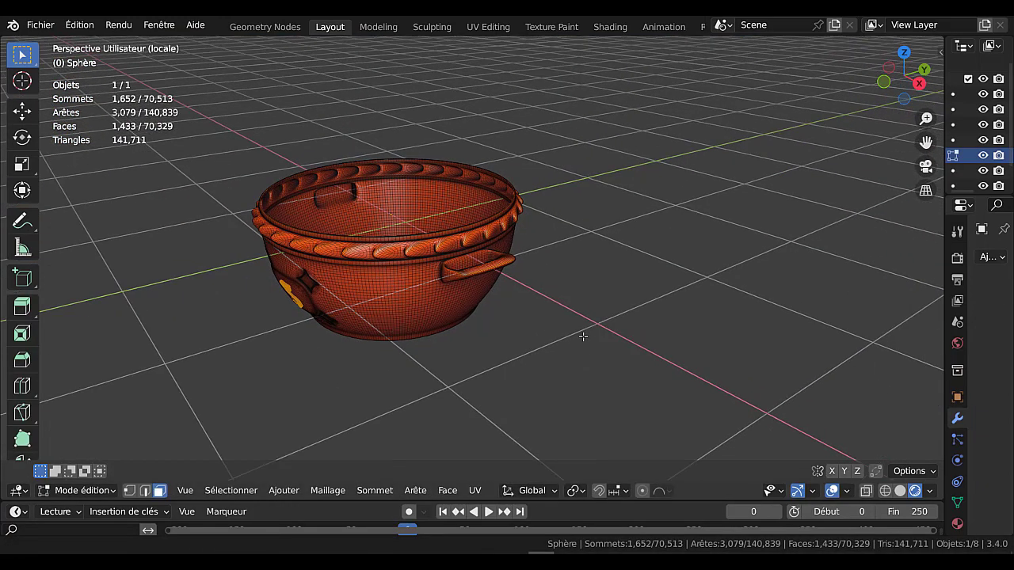
scroll(565, 323, up, 2)
scroll(494, 289, up, 3)
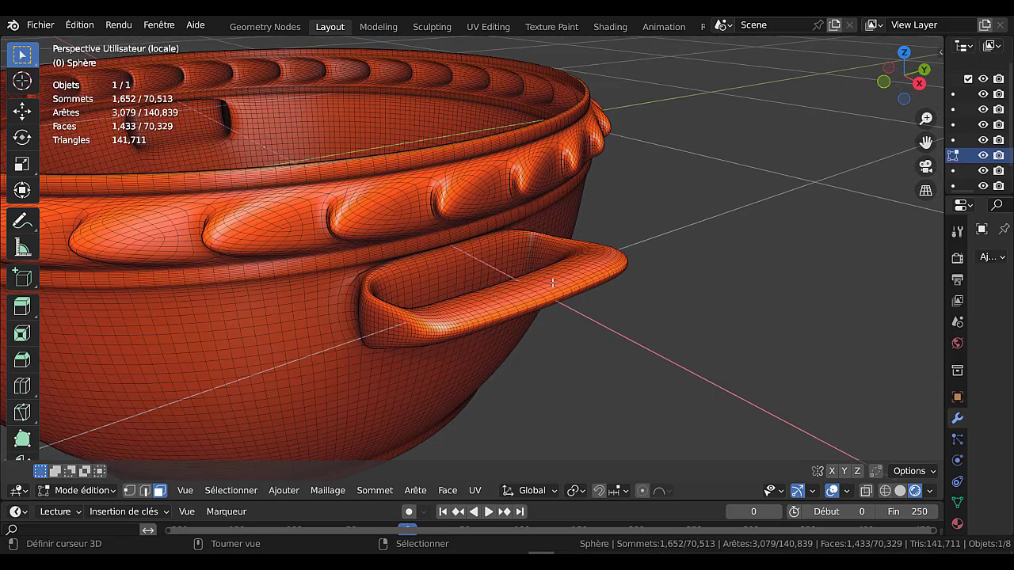
scroll(602, 281, down, 3)
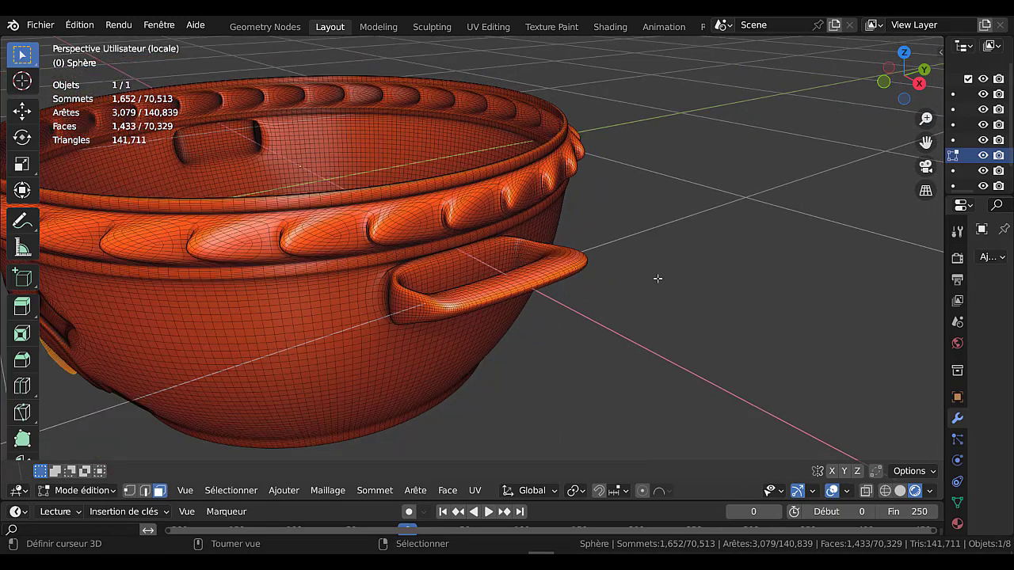
scroll(657, 278, down, 3)
scroll(712, 293, down, 1)
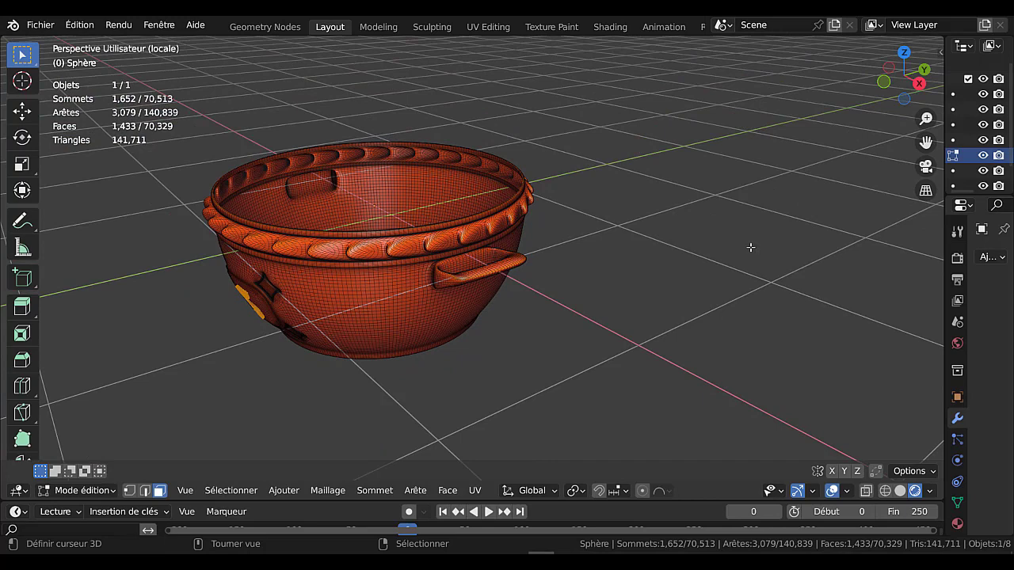
key(KP_Divide)
key(alt+a)
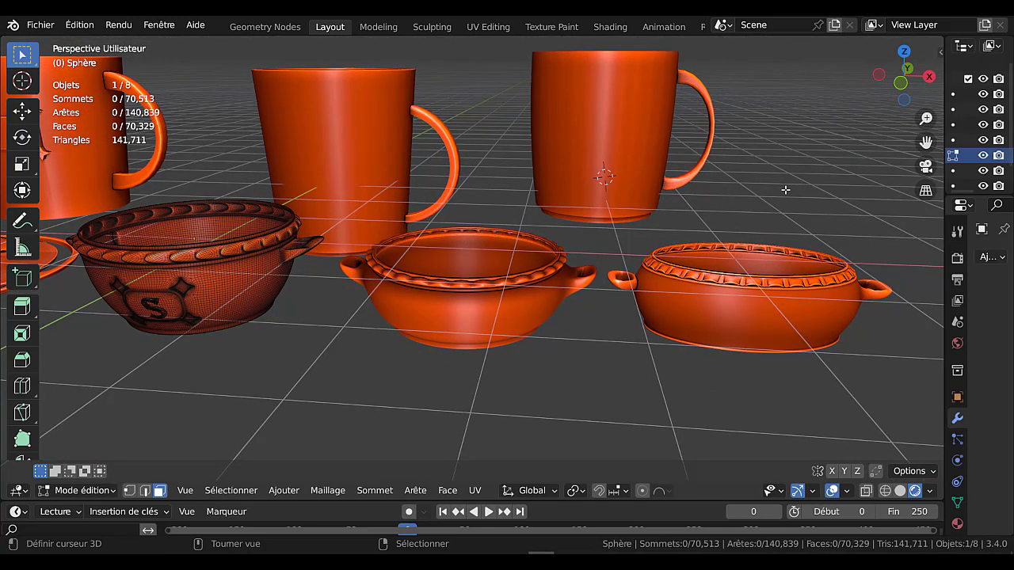
Select the right-hand mug, isolate it in local view and enter Edit Mode
key(Tab)
click(657, 160)
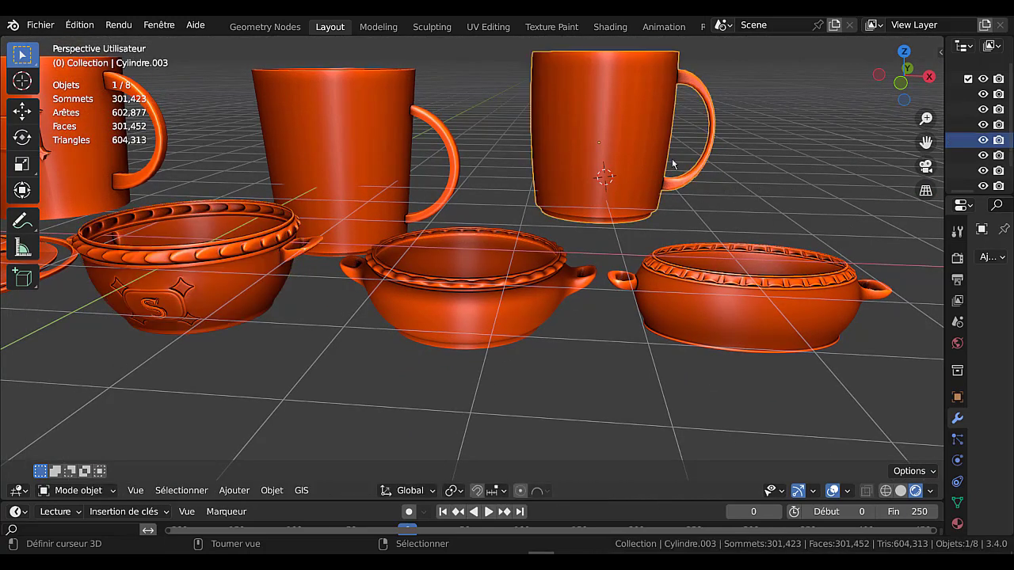
key(KP_Divide)
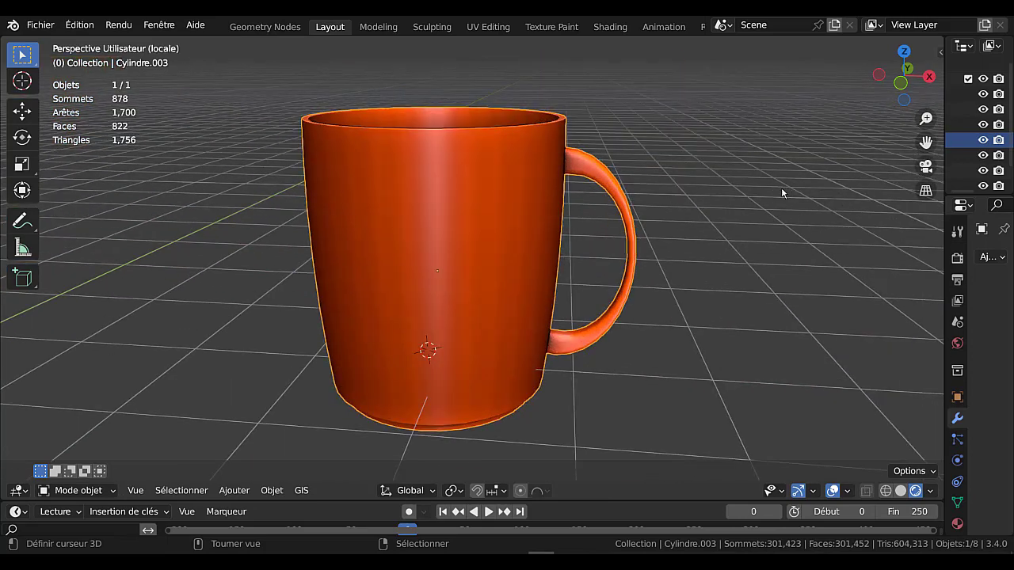
middle_drag(781, 186, 741, 218)
key(Tab)
mouse_move(614, 253)
middle_down()
mouse_move(541, 273)
mouse_move(589, 278)
middle_up()
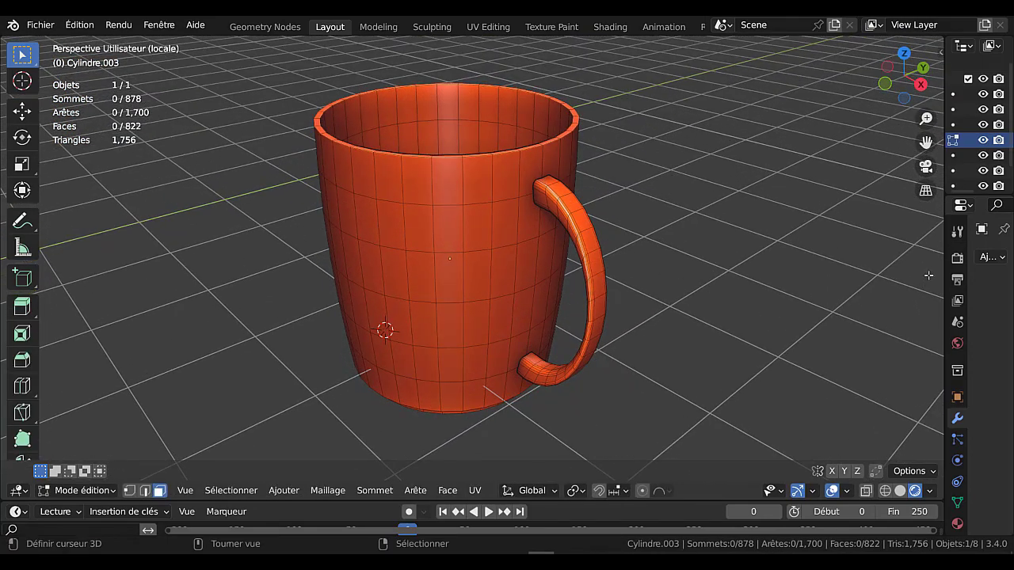
Run all 3D-Print checks on the mug from the sidebar, then return to Object Mode
drag(940, 264, 907, 265)
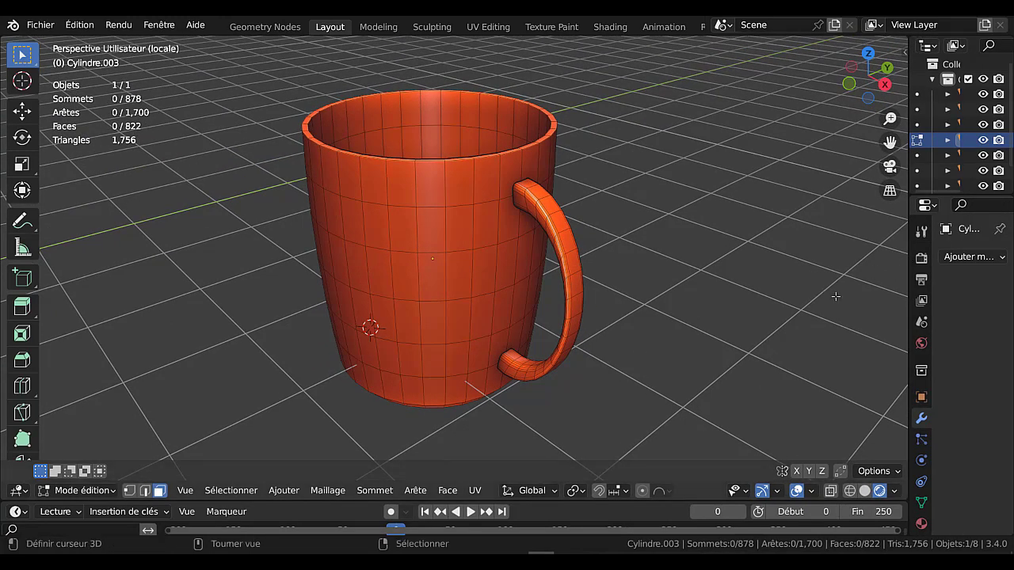
key(n)
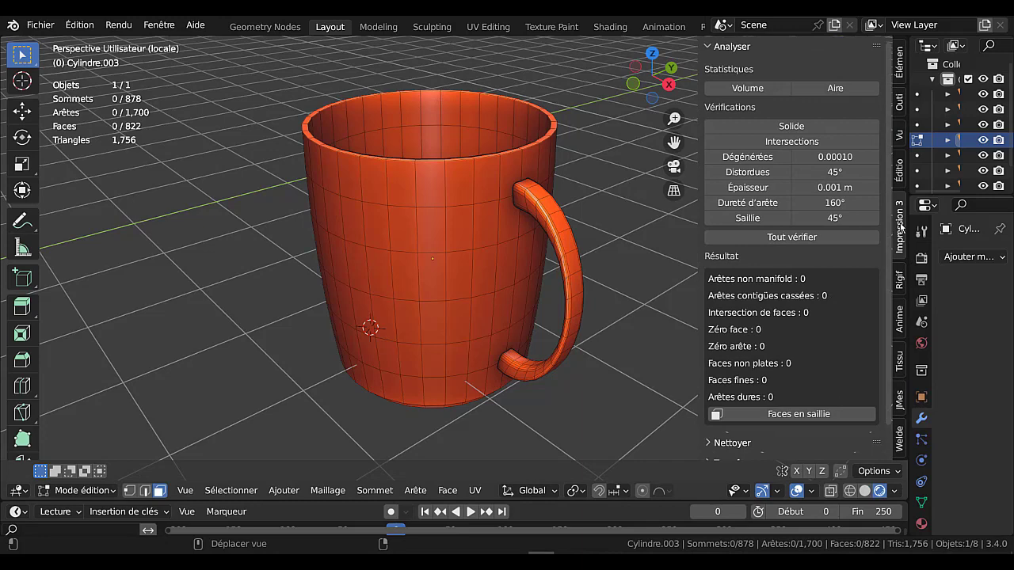
click(787, 241)
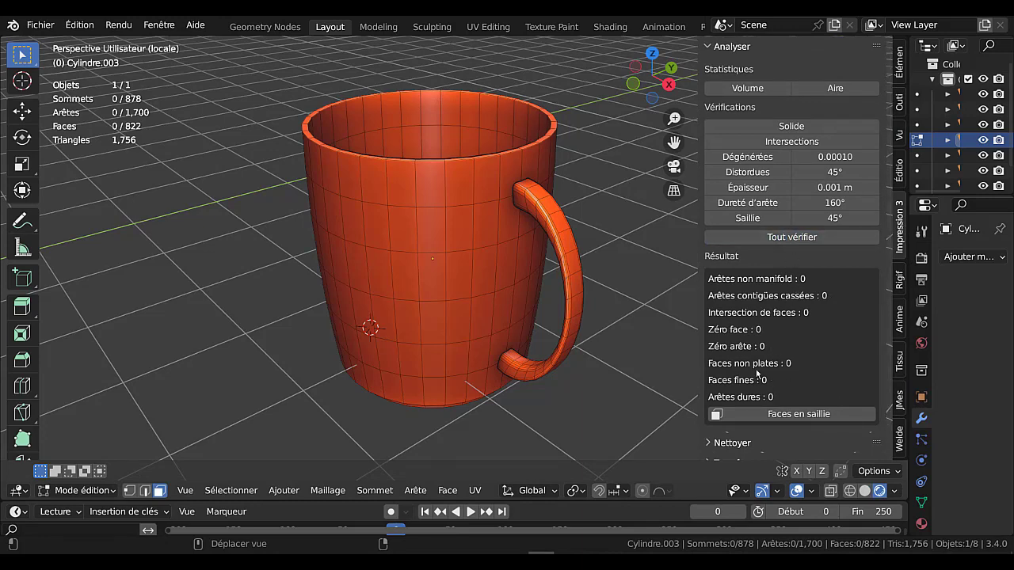
key(n)
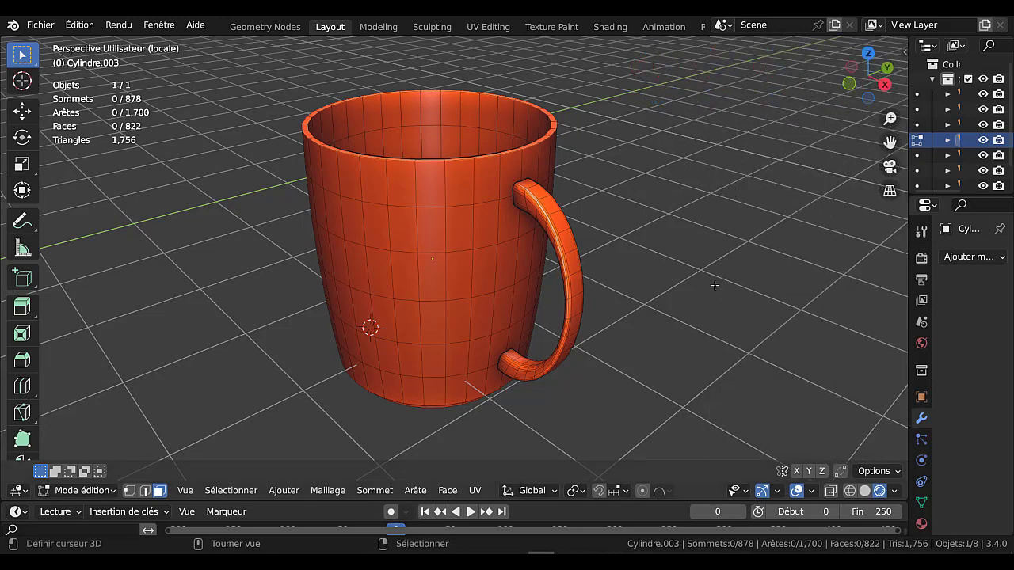
key(Tab)
middle_drag(711, 301, 750, 271)
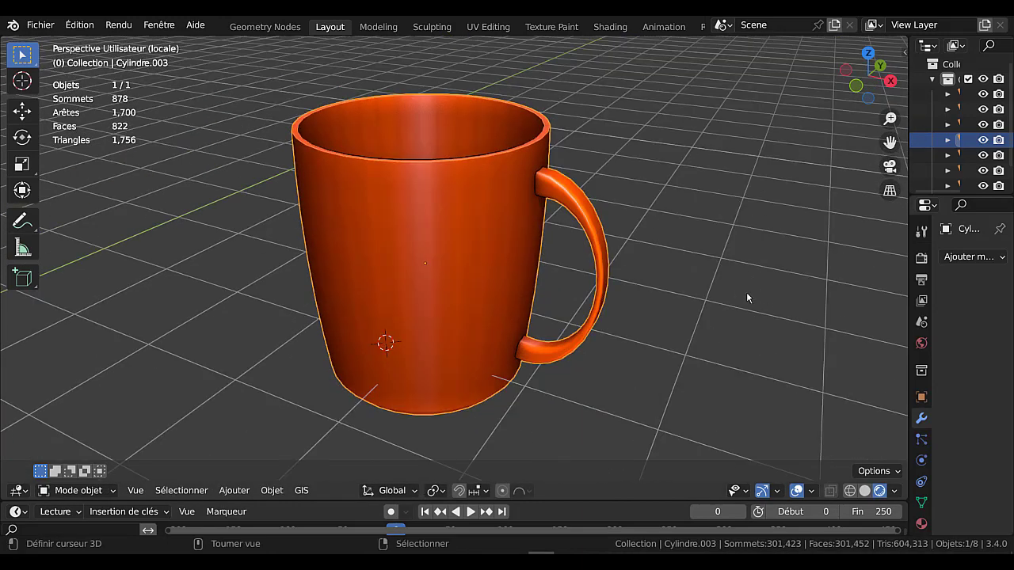
mouse_move(754, 309)
shift+middle_down()
mouse_move(707, 335)
mouse_move(716, 328)
shift+middle_up()
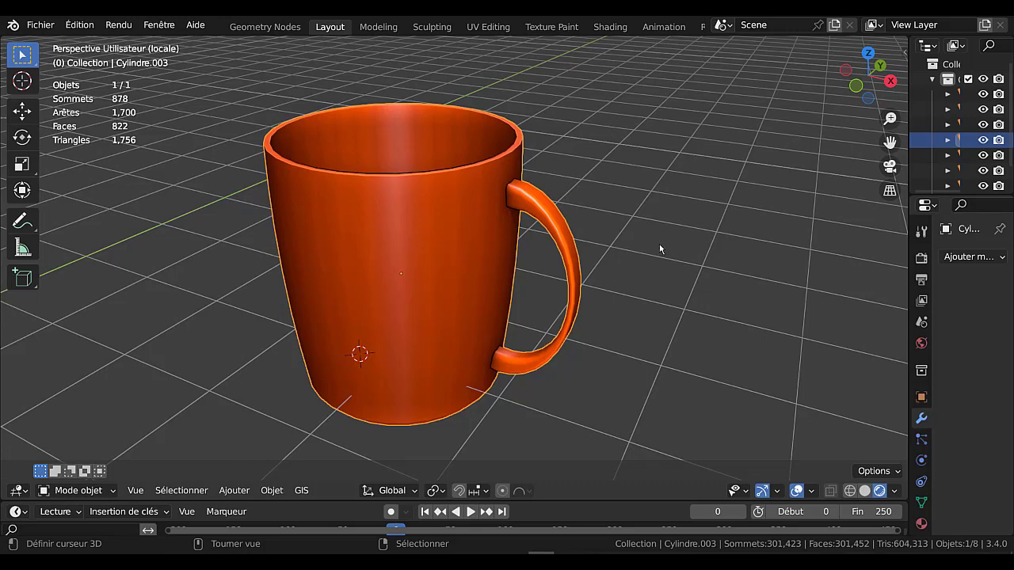
Pan the view to nudge the mug to the right
shift+middle_drag(652, 257, 681, 255)
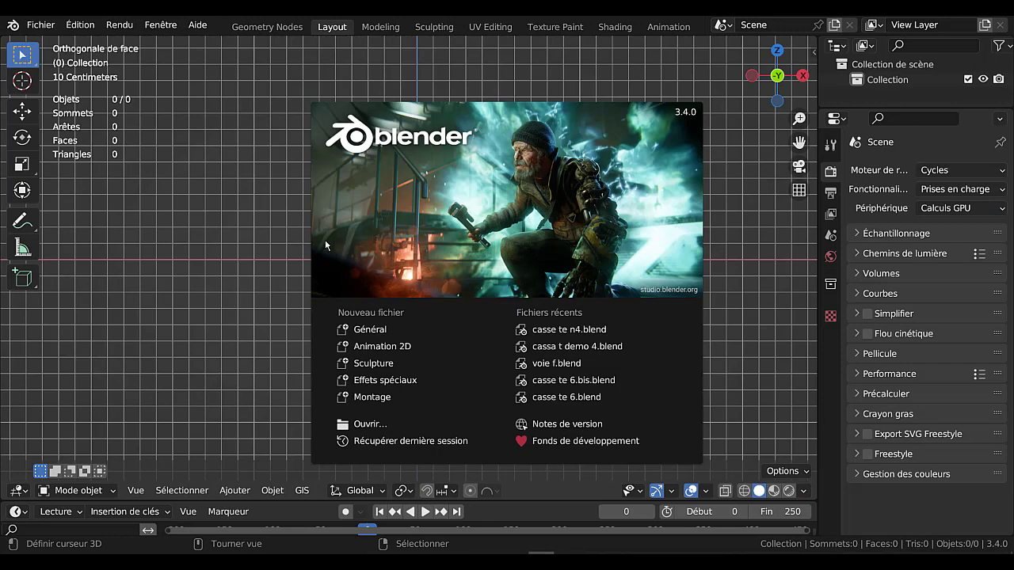
Dismiss the welcome screen, add a cylinder mesh and switch to perspective view
click(285, 255)
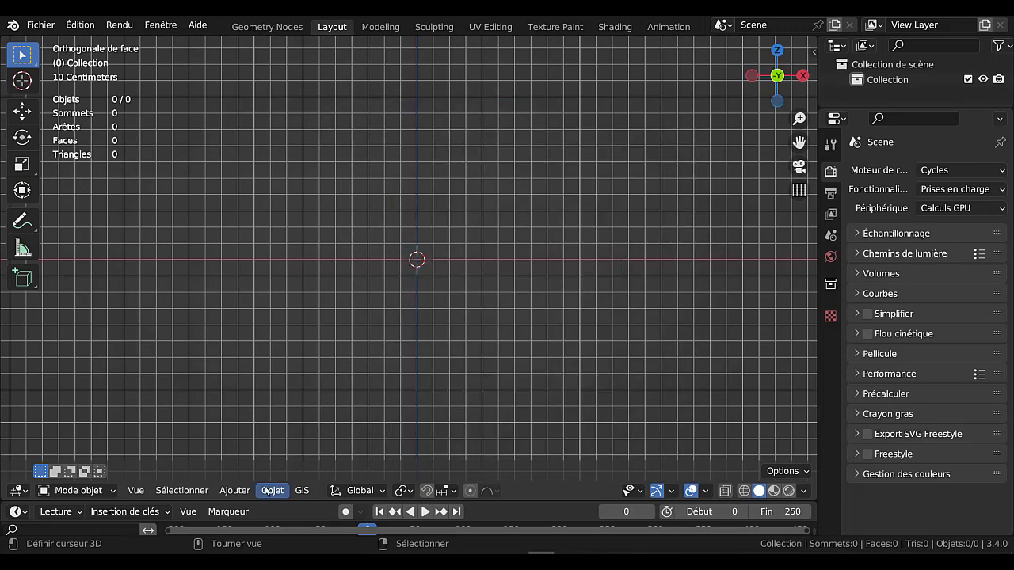
click(235, 491)
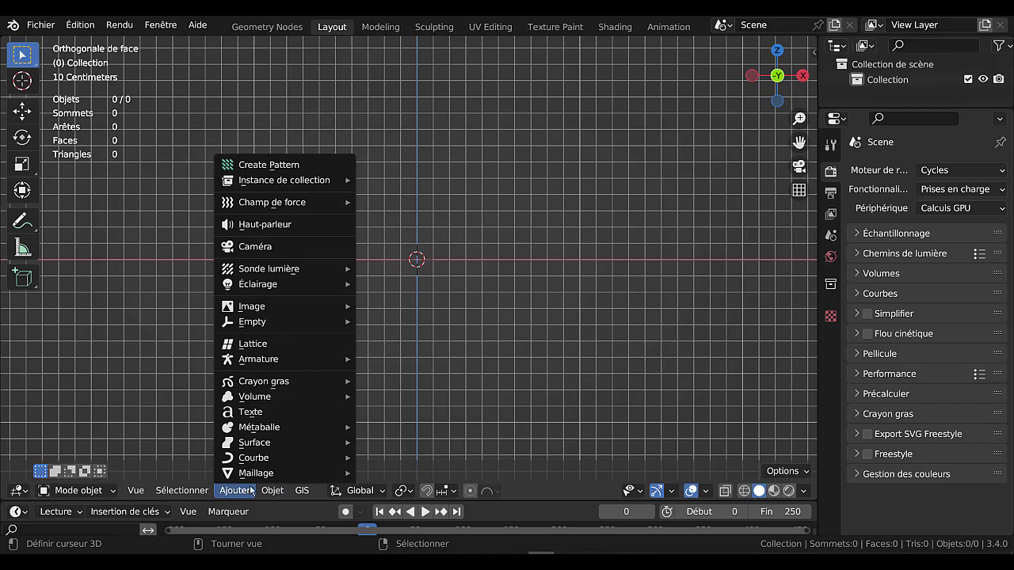
mouse_move(235, 490)
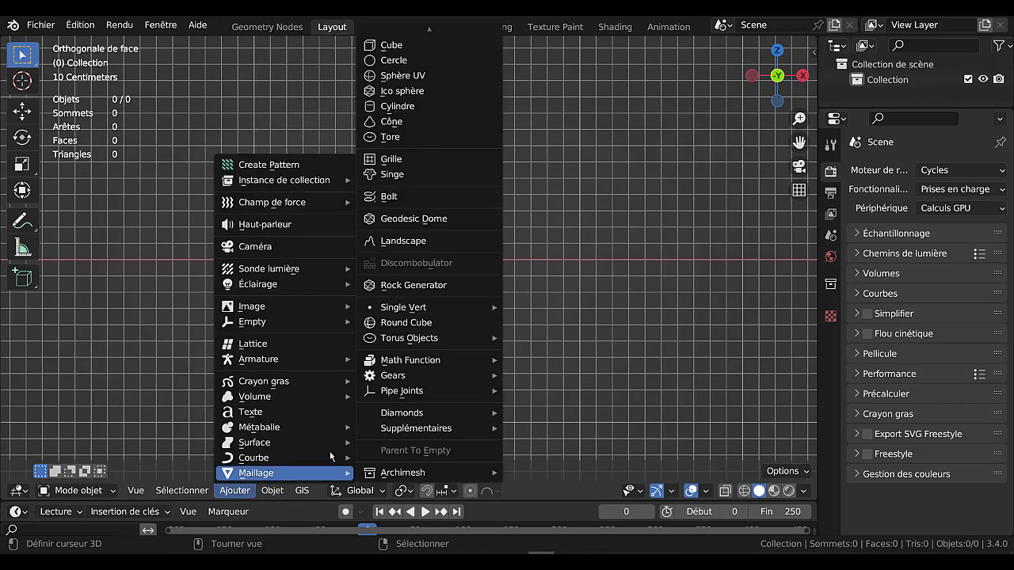
click(400, 112)
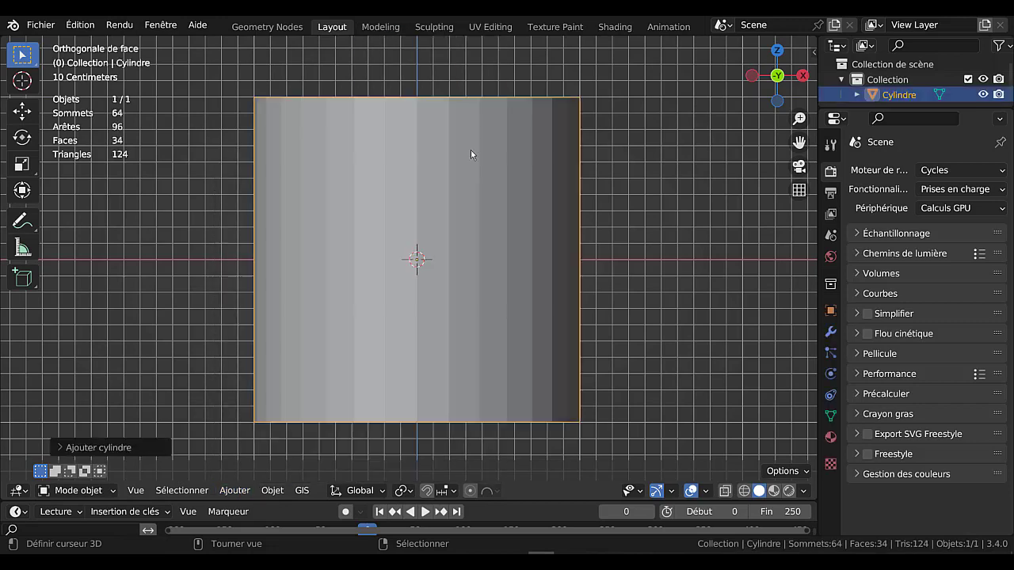
scroll(475, 158, down, 3)
key(KP_8)
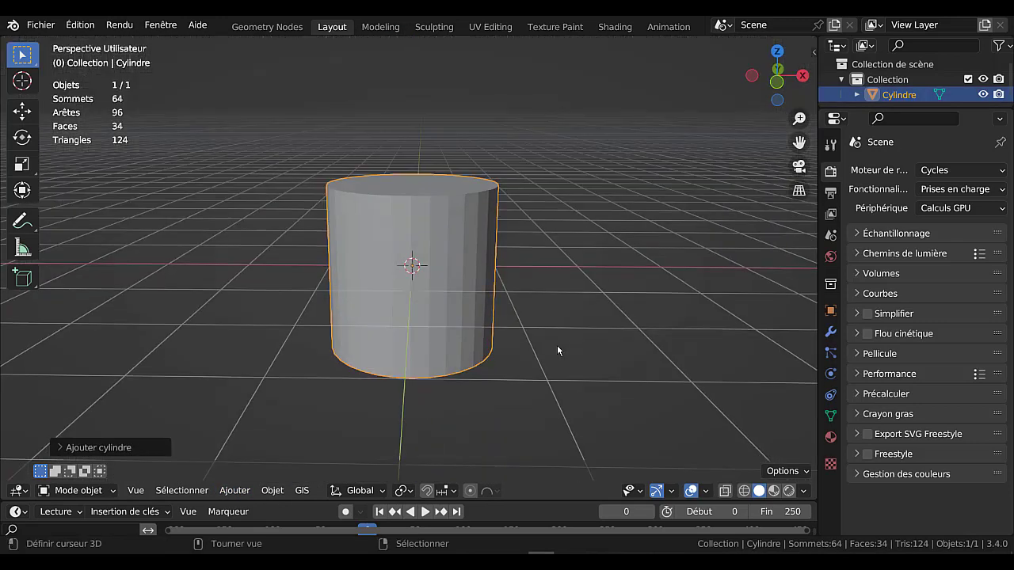
In Edit Mode, scale the cylinder taller along the Z axis
key(Tab)
key(z)
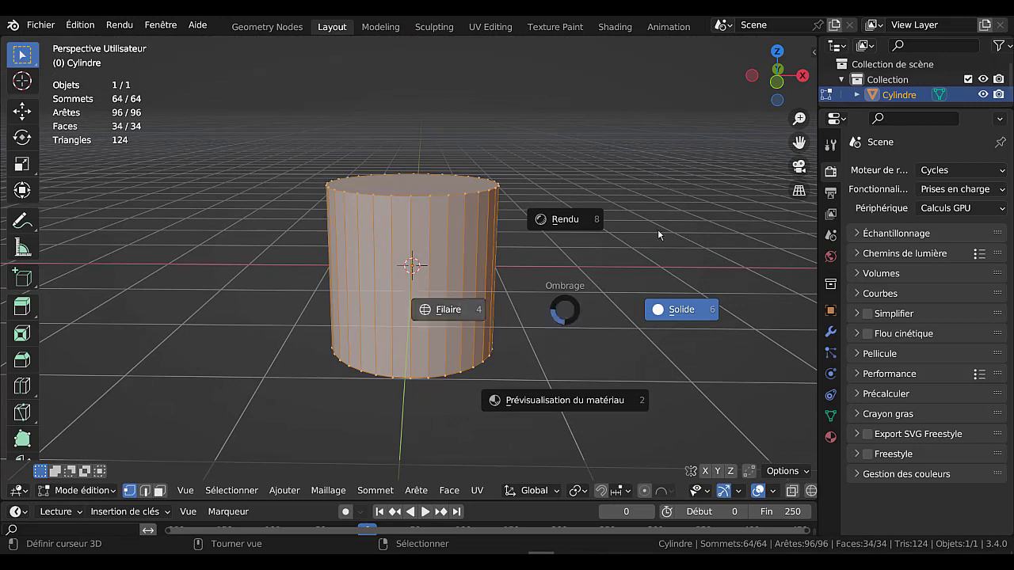
key(s)
key(z)
click(657, 301)
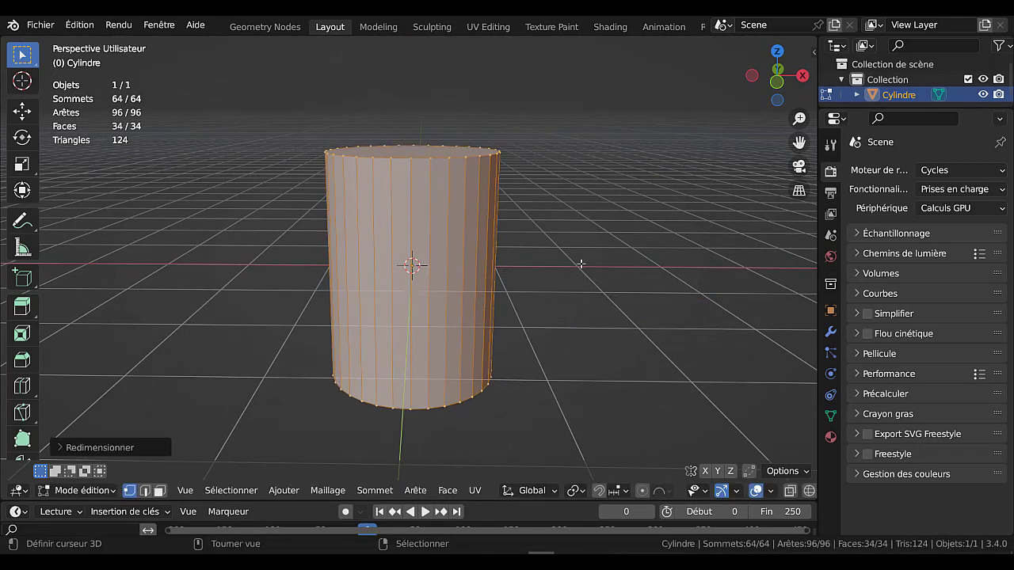
middle_drag(565, 309, 563, 313)
Widen the cylinder's top face into a taper and delete that face to open the cup
key(3)
click(432, 167)
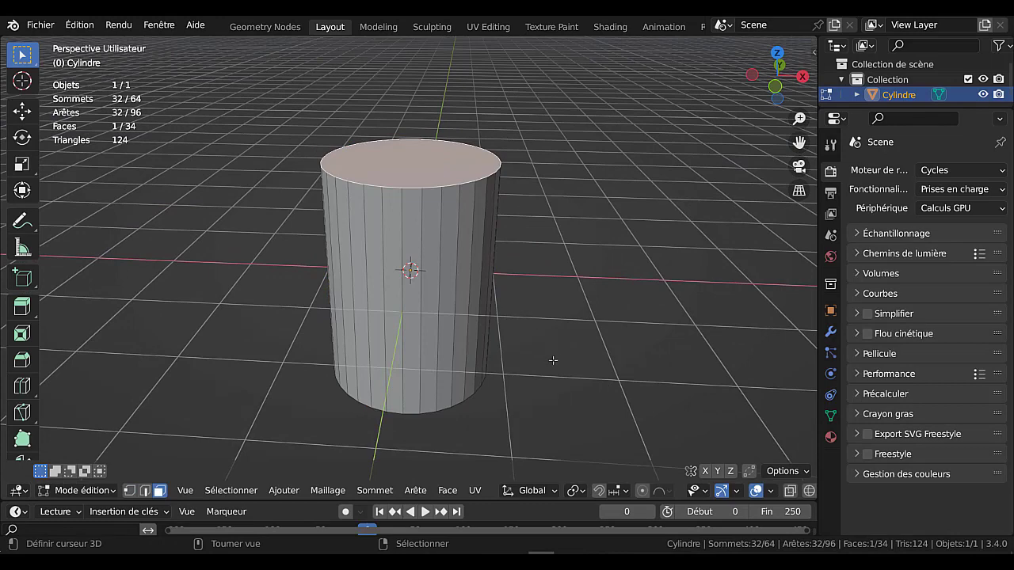
key(s)
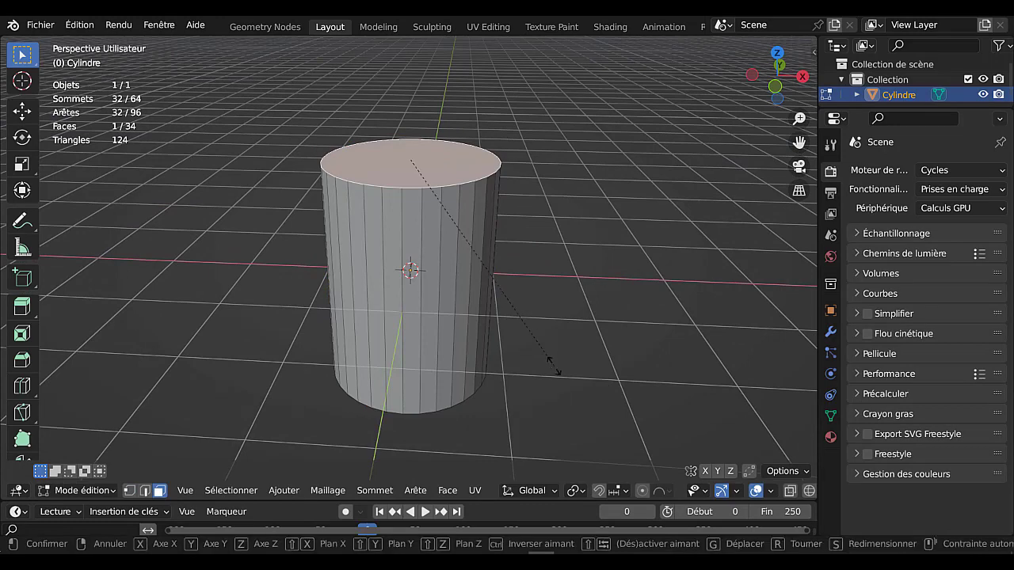
click(610, 369)
key(x)
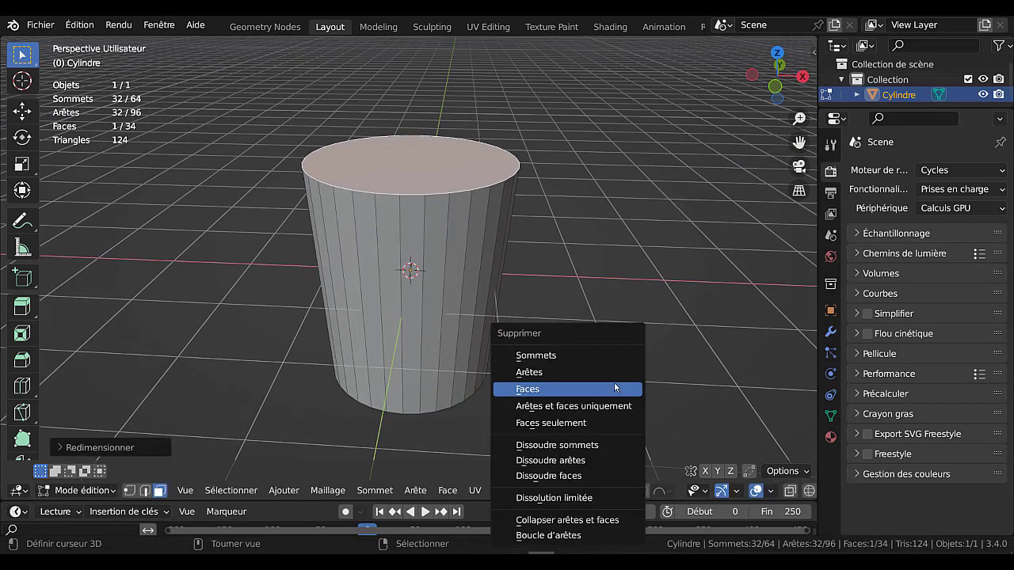
click(615, 388)
key(Tab)
key(Tab)
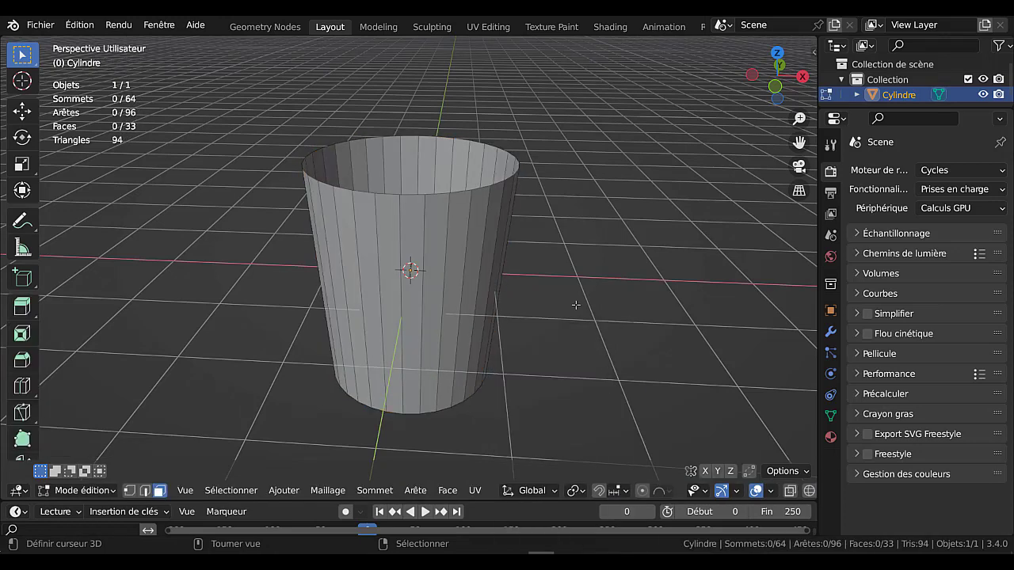
key(q)
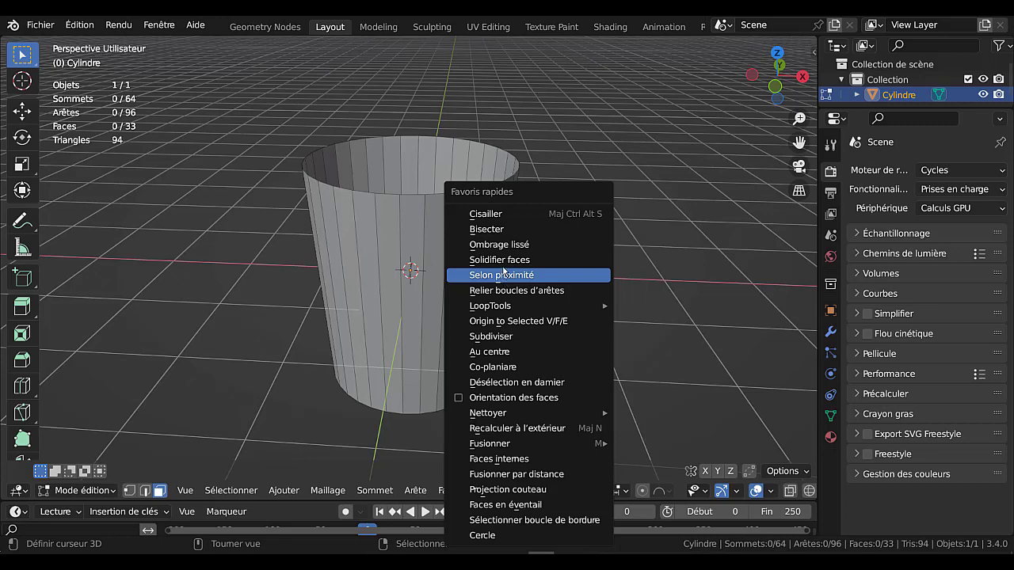
Select the whole cup and solidify its faces to a 0.07 m wall thickness
click(505, 261)
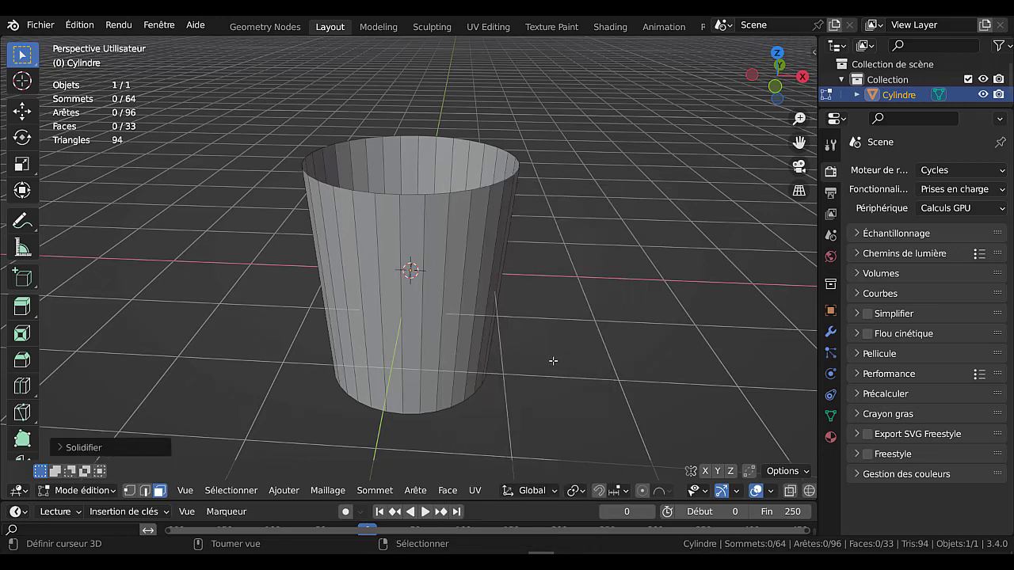
key(a)
key(q)
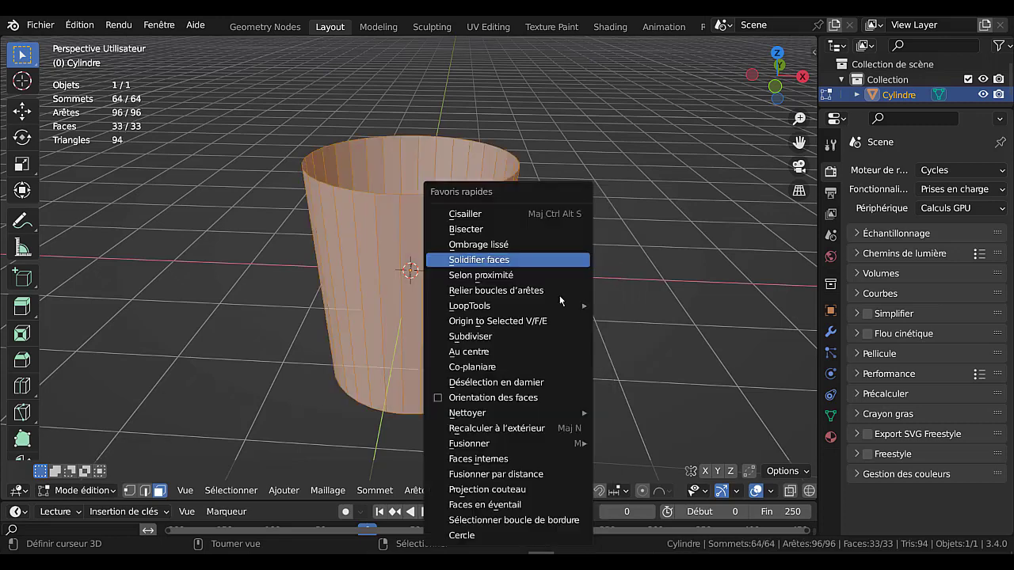
click(538, 259)
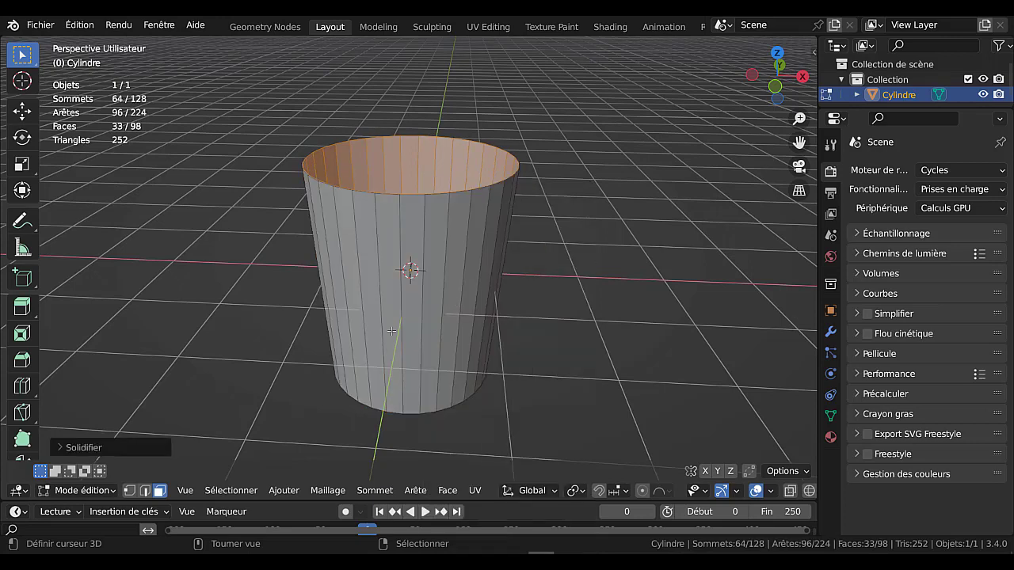
click(111, 448)
click(254, 443)
click(254, 443)
click(254, 443)
click(254, 443)
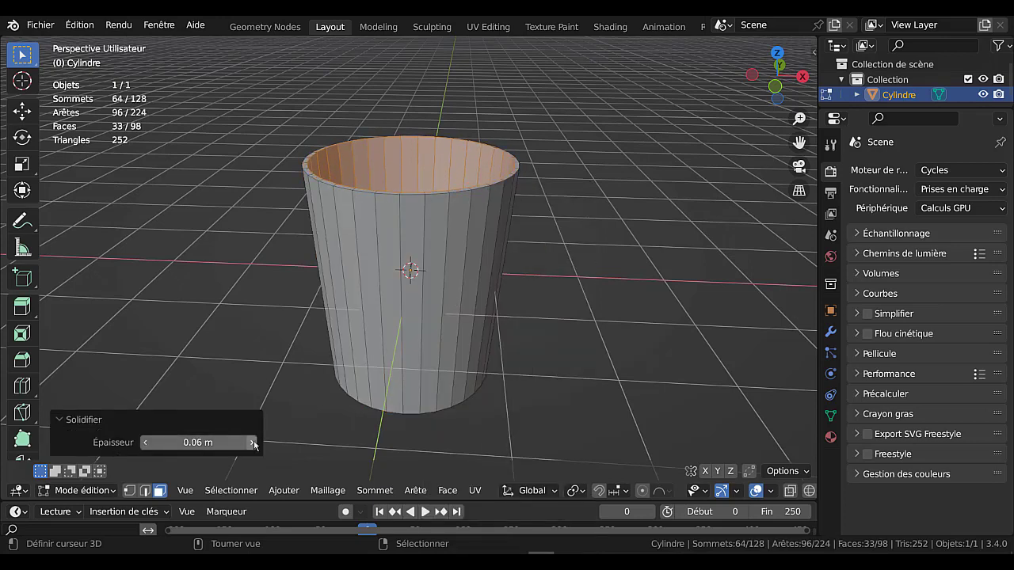
click(254, 442)
mouse_move(254, 446)
middle_down()
mouse_move(416, 376)
mouse_move(316, 376)
middle_up()
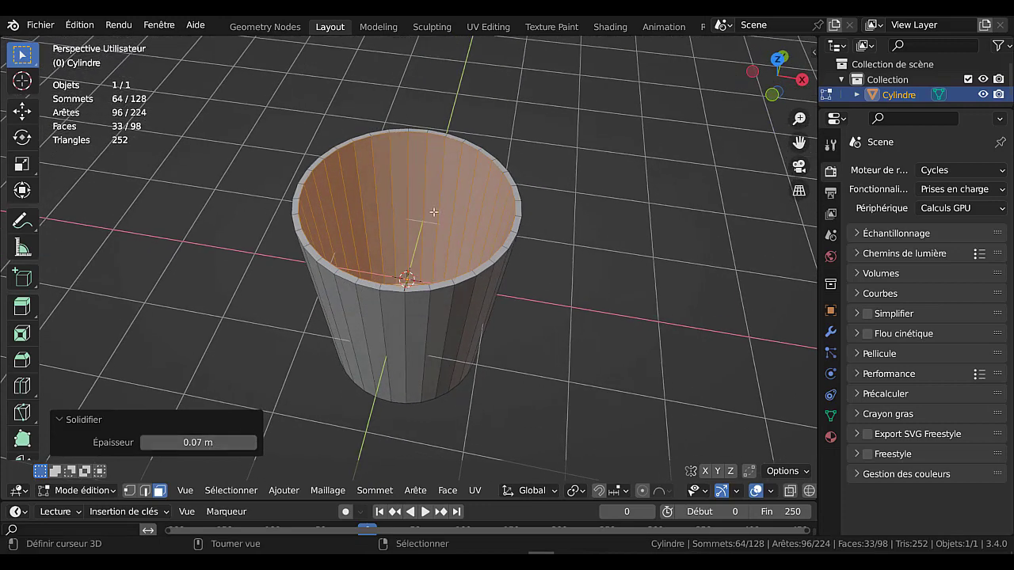
middle_drag(463, 334, 484, 258)
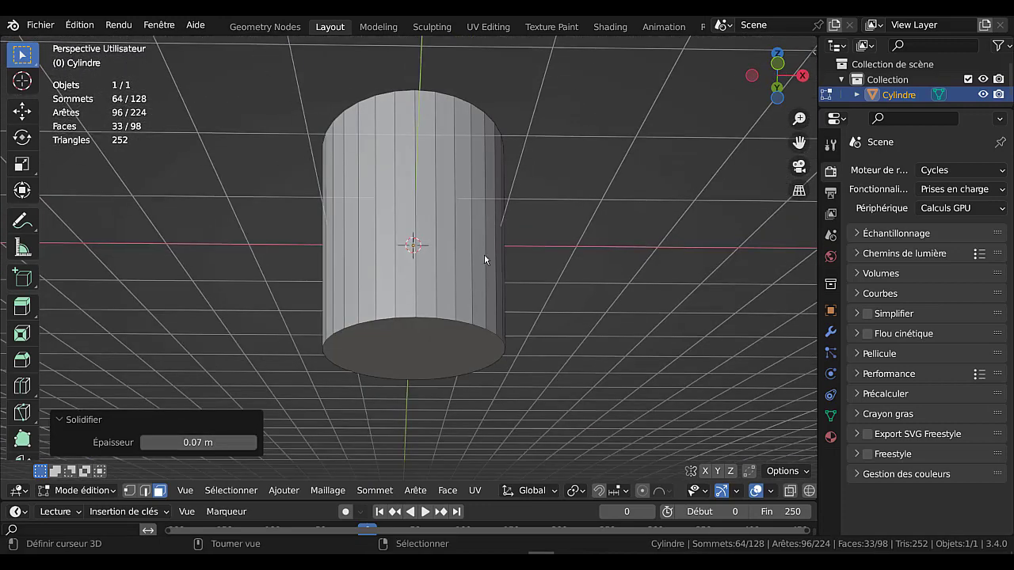
Inset the cup's bottom face and extrude it into a recessed foot
click(435, 355)
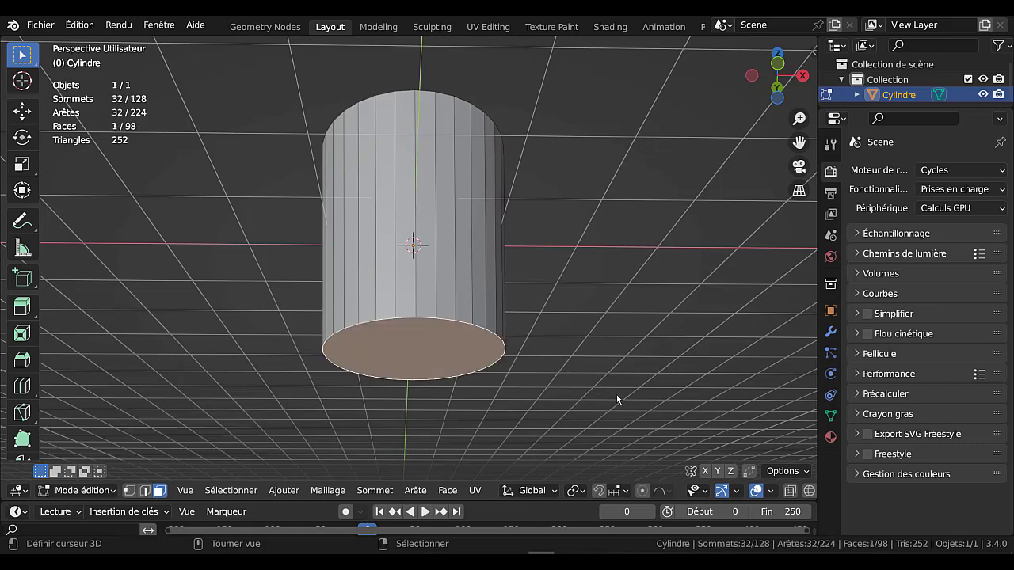
key(i)
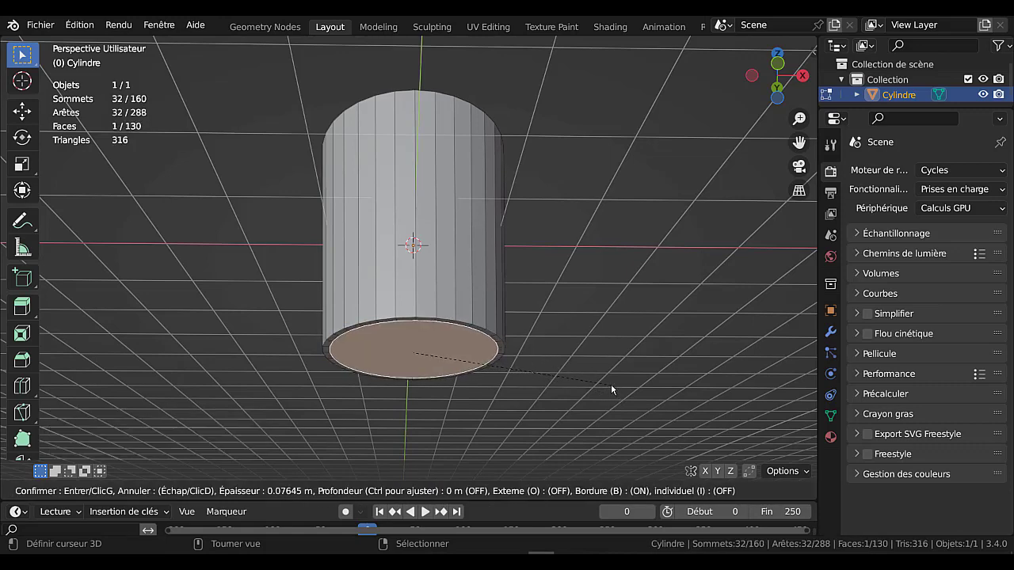
click(610, 389)
key(e)
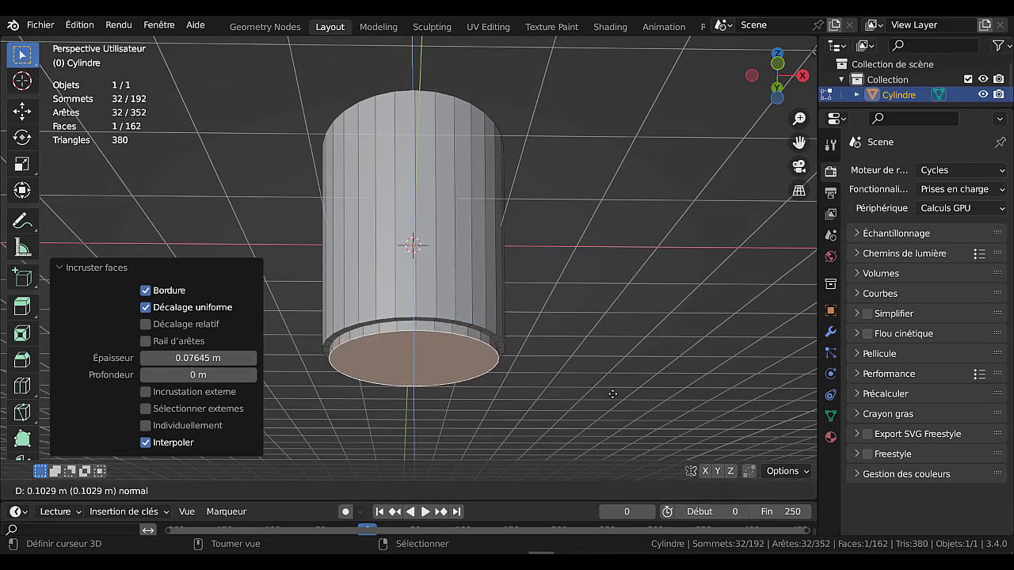
click(612, 393)
middle_drag(612, 394, 610, 351)
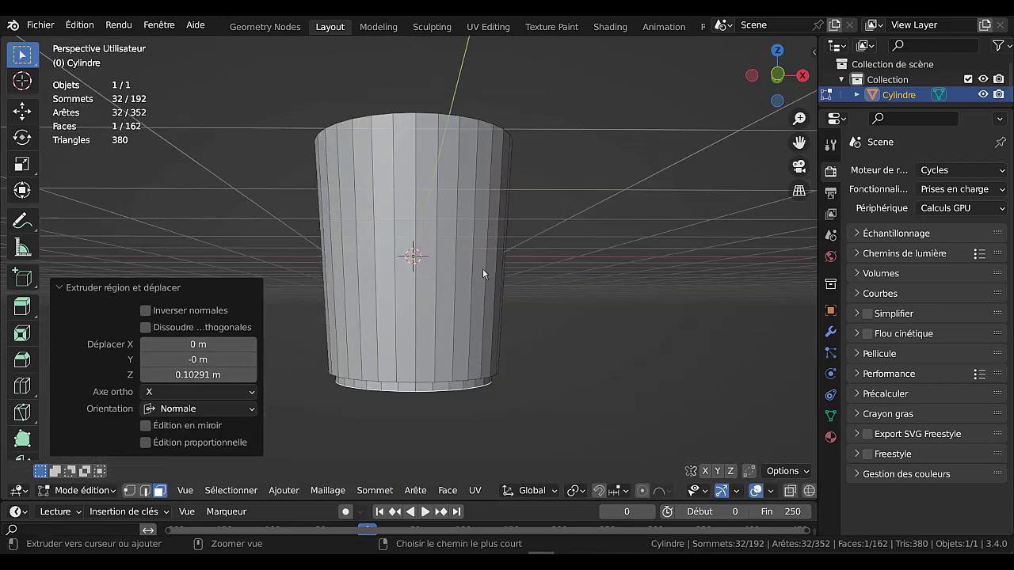
Add a middle edge loop, scale it out to 1.118 and bevel it
key(ctrl+r)
click(506, 277)
middle_drag(564, 322, 577, 357)
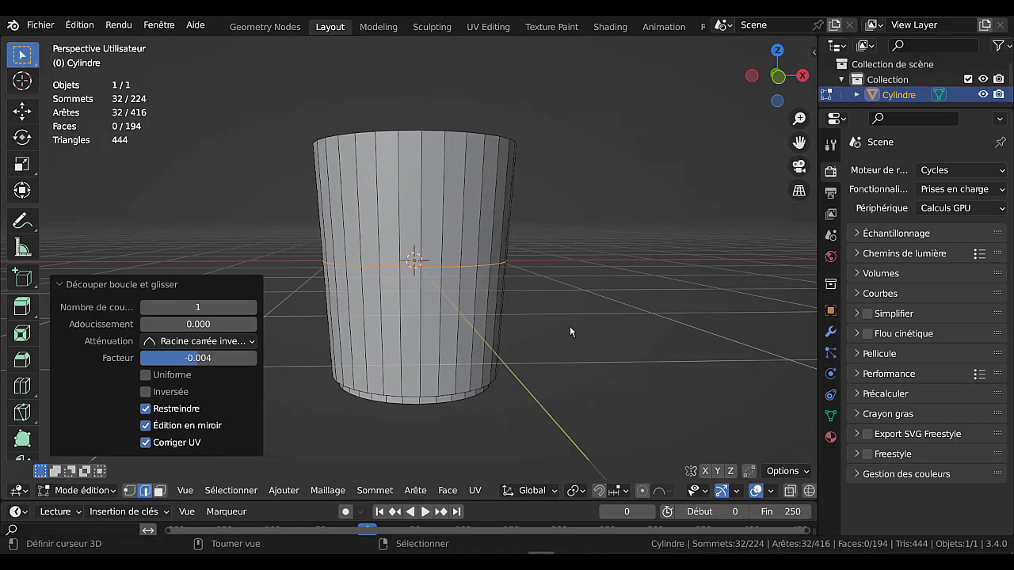
key(s)
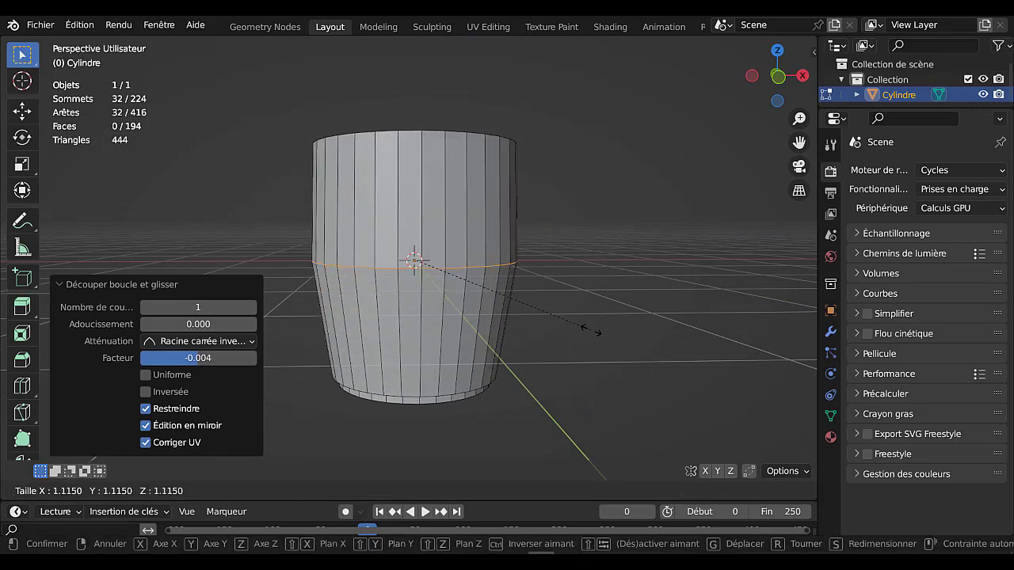
click(613, 339)
key(ctrl+b)
scroll(633, 348, up, 1)
scroll(665, 361, up, 2)
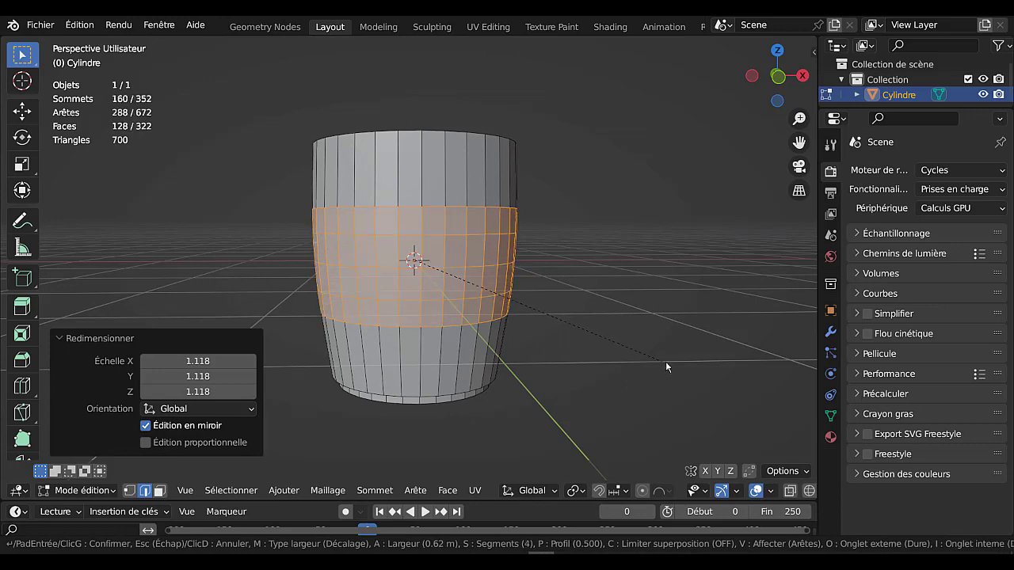
scroll(704, 365, up, 1)
scroll(698, 360, up, 2)
Confirm the middle bevel and shade the pot smooth with 30° auto smoothing
click(698, 360)
key(Tab)
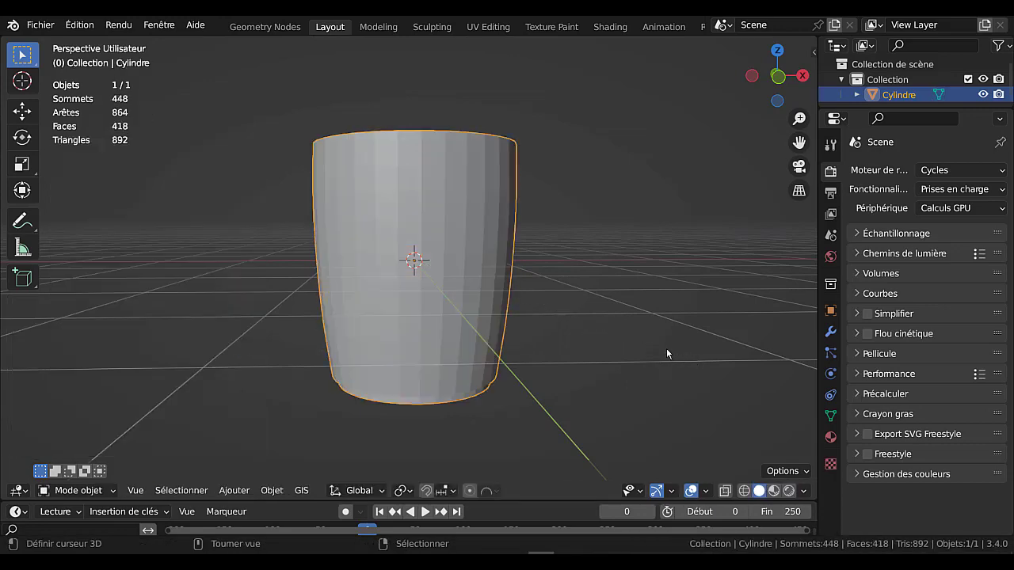
mouse_move(666, 347)
middle_down()
mouse_move(472, 366)
mouse_move(479, 362)
middle_up()
key(q)
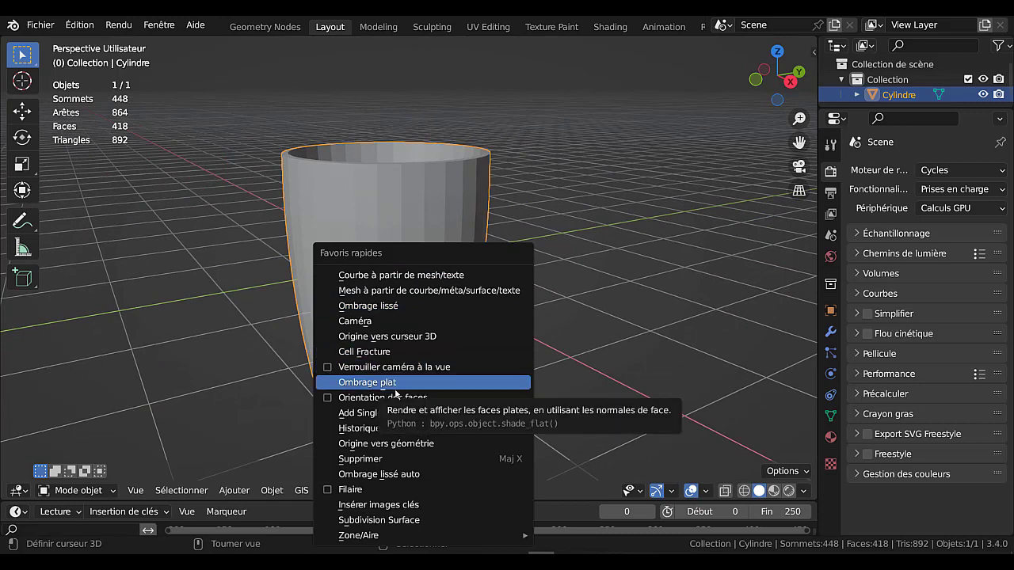
click(381, 473)
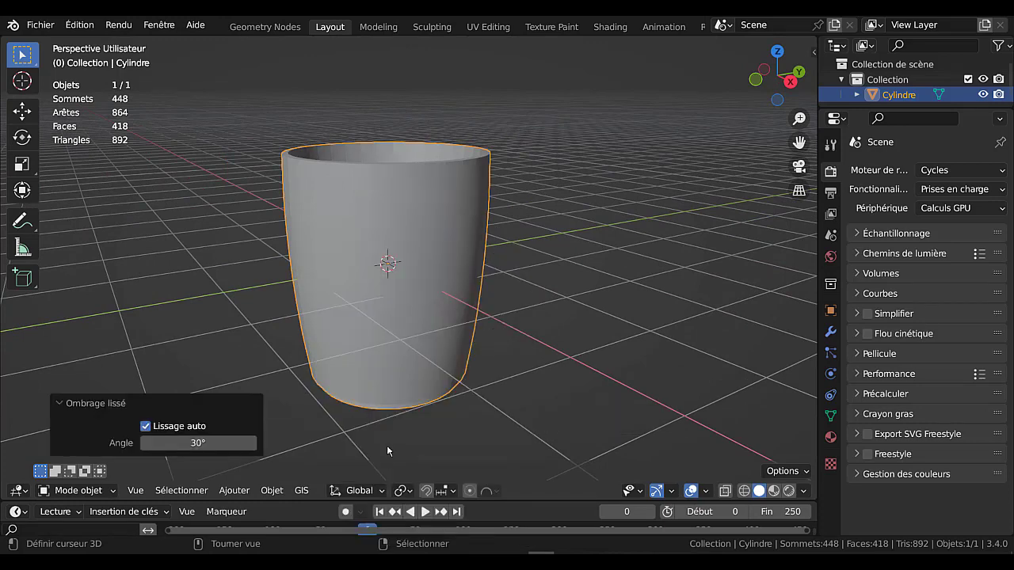
key(Tab)
key(Tab)
mouse_move(395, 376)
middle_down()
mouse_move(482, 458)
mouse_move(532, 356)
mouse_move(514, 365)
mouse_move(530, 360)
middle_up()
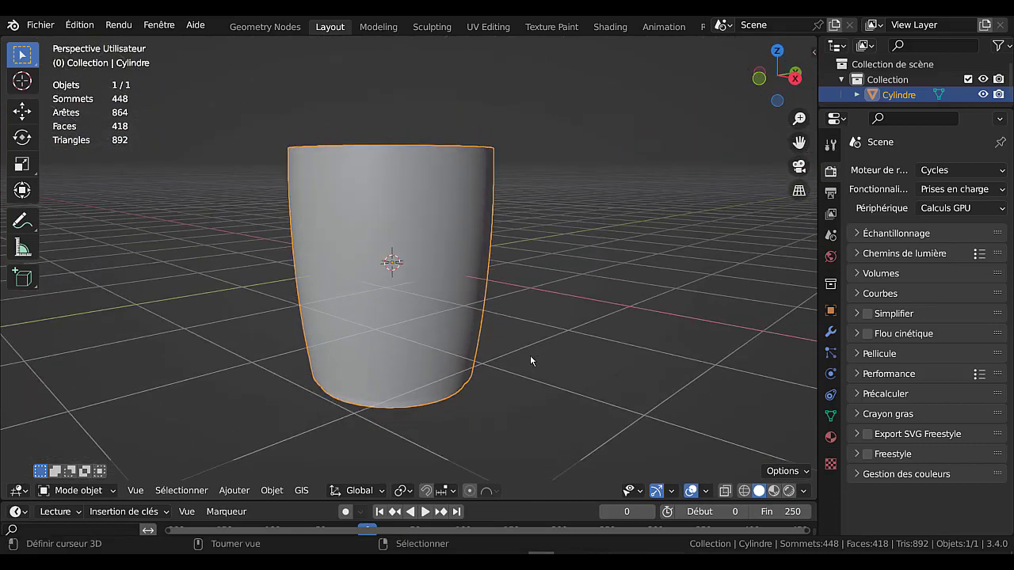
Duplicate the pot's top rim loop in place and rotate it 90° about X
key(Tab)
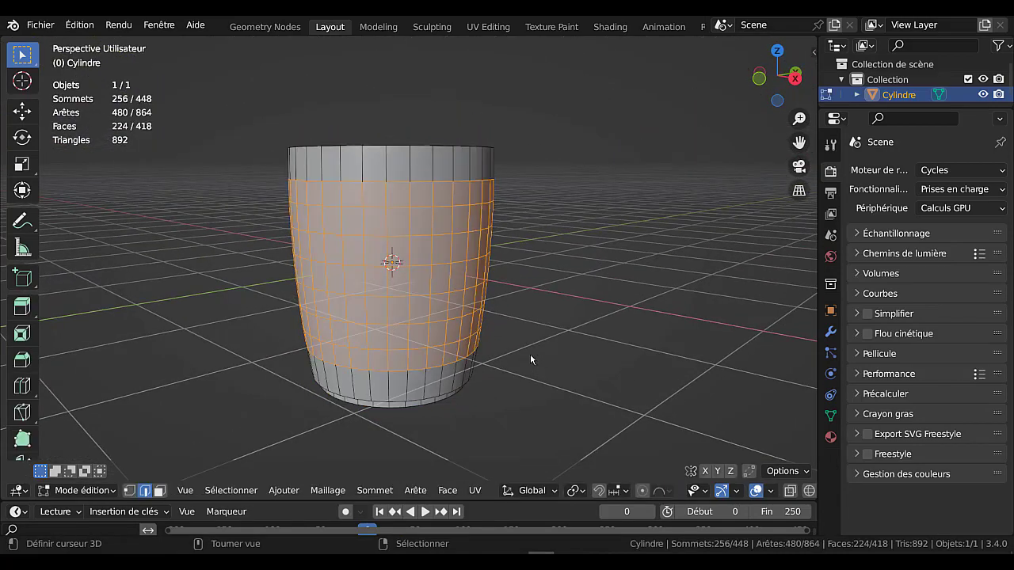
key(KP_1)
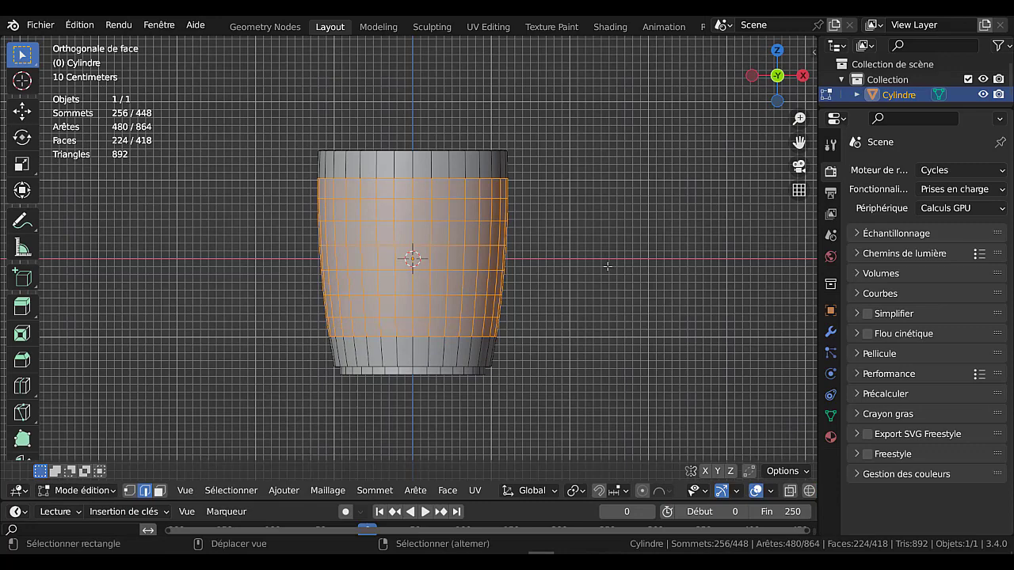
mouse_move(530, 353)
ctrl+middle_down()
mouse_move(595, 330)
mouse_move(487, 277)
ctrl+middle_up()
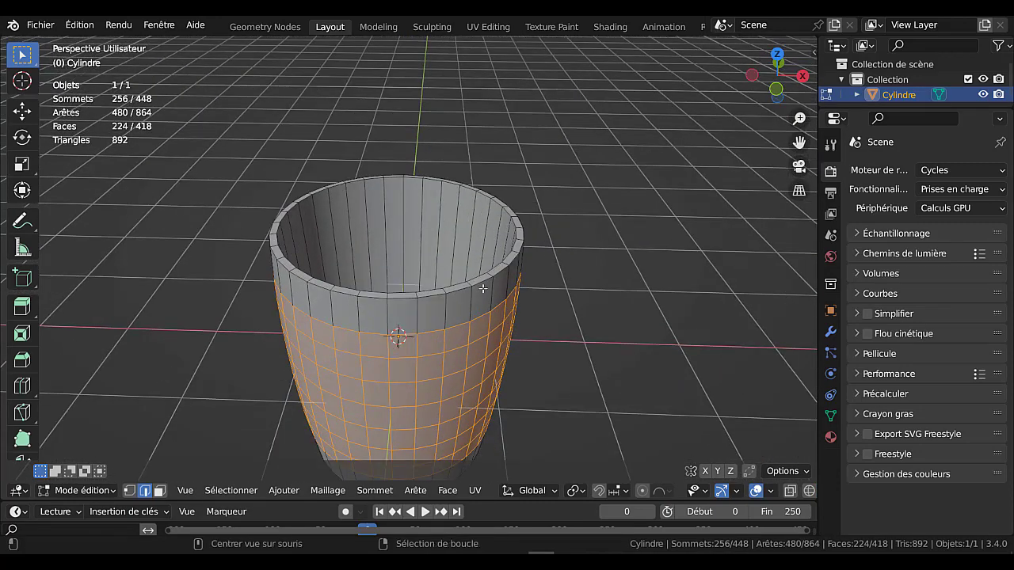
alt+click(486, 277)
scroll(655, 319, down, 2)
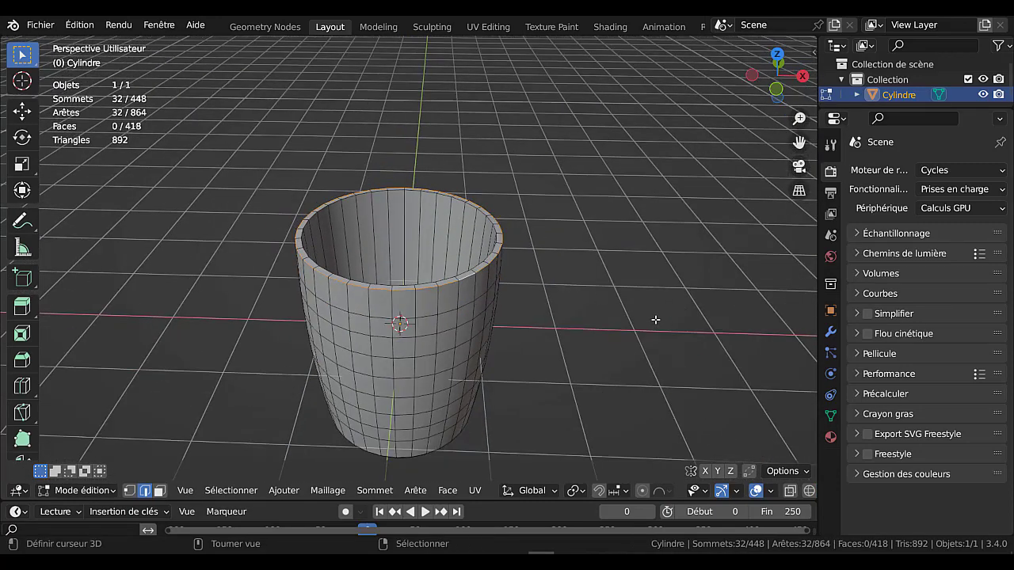
key(shift+d)
right_click(655, 319)
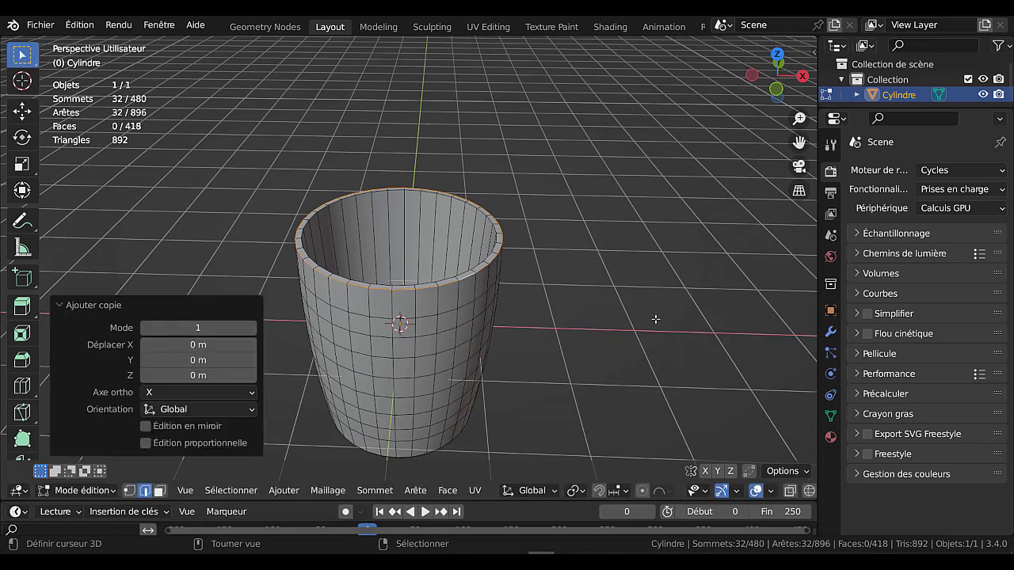
text(rx)
text(90)
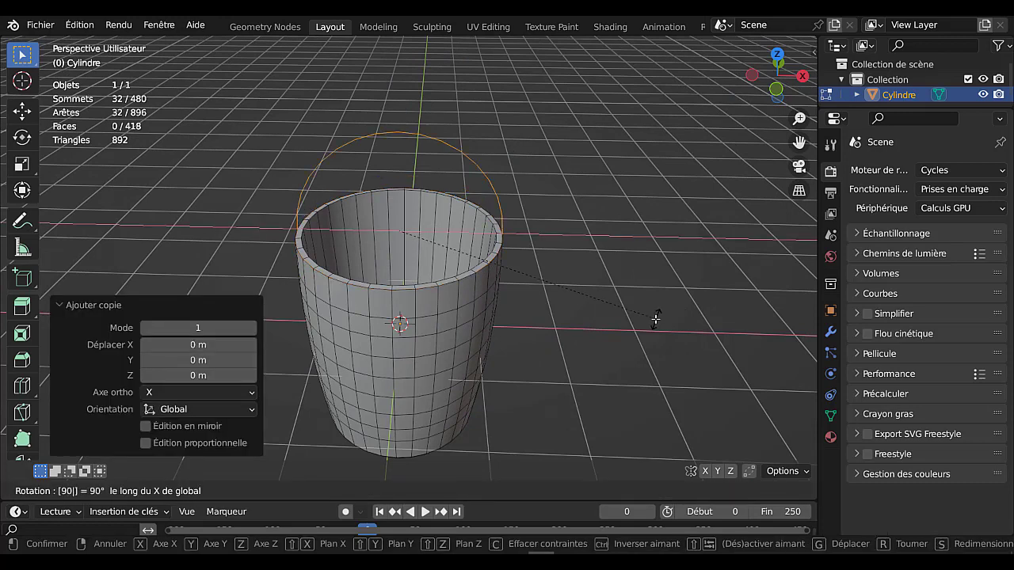
key(Return)
Move the upright loop beside the cup, scale it to 0.824, then 0.779 along X
key(KP_1)
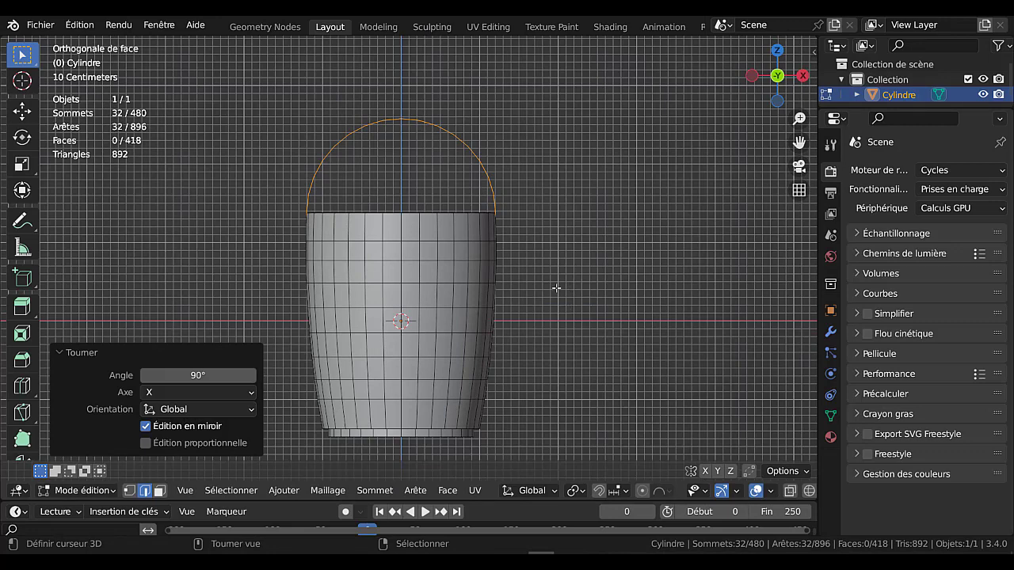
key(g)
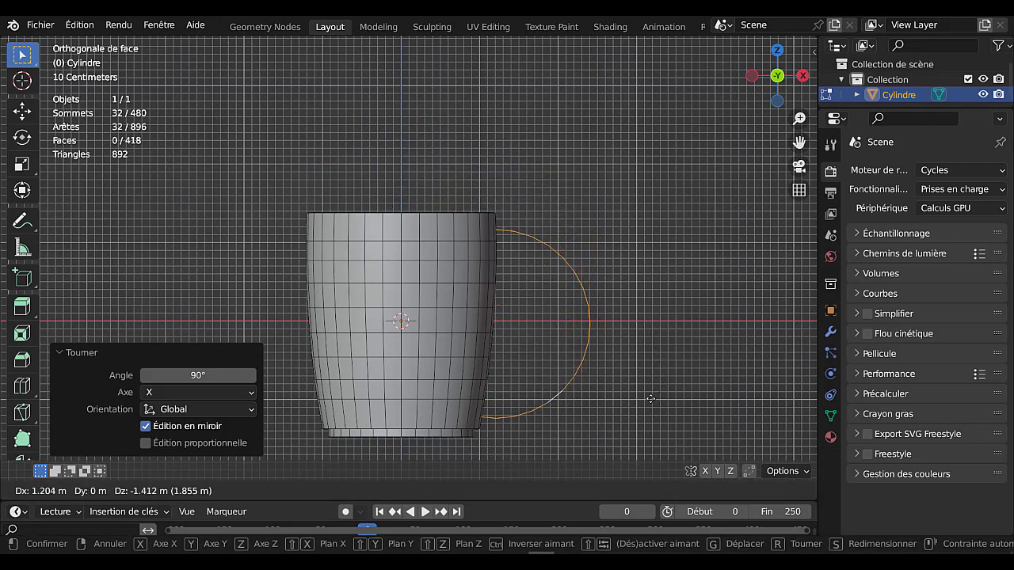
click(650, 398)
key(s)
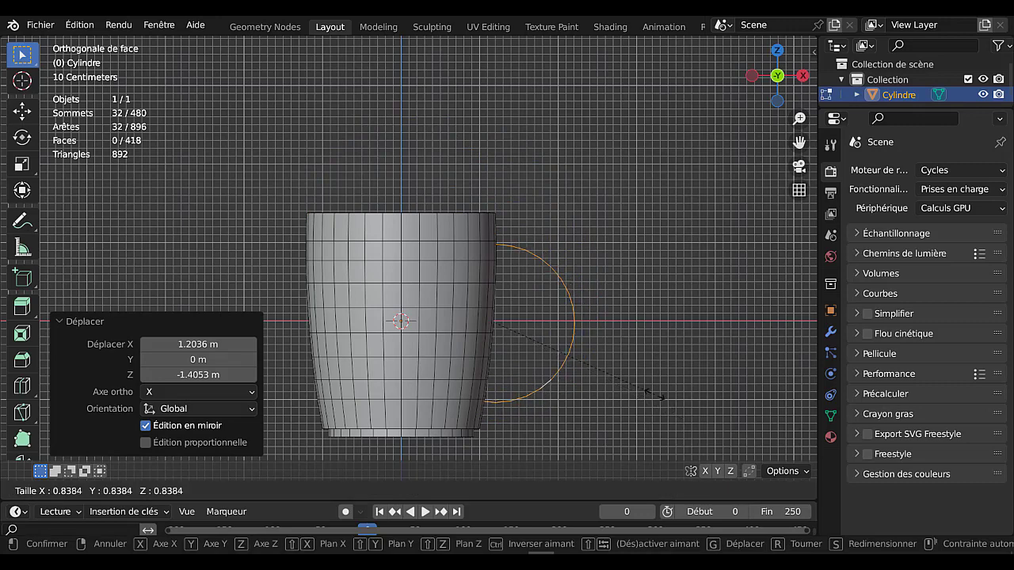
click(652, 392)
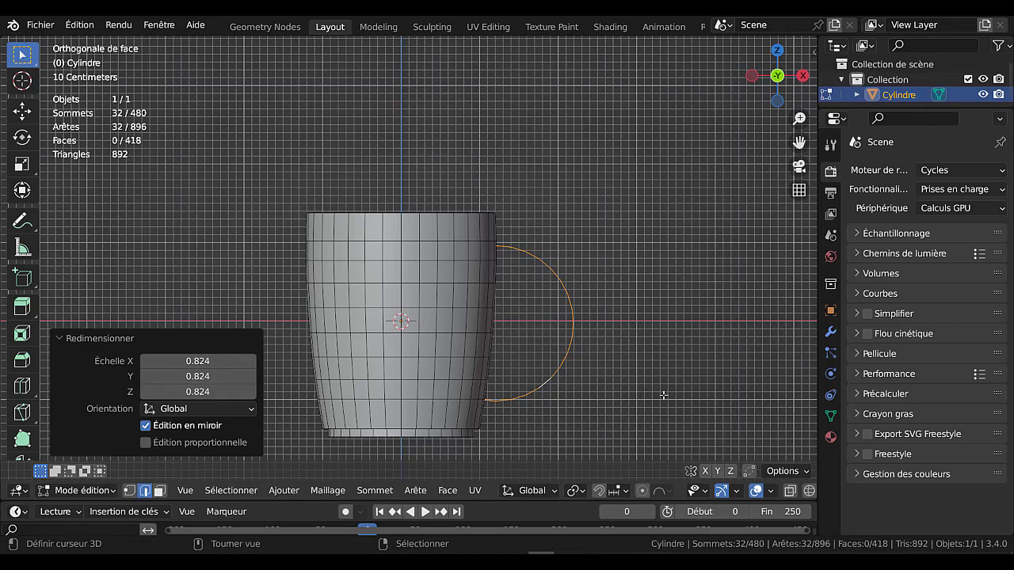
key(s)
key(x)
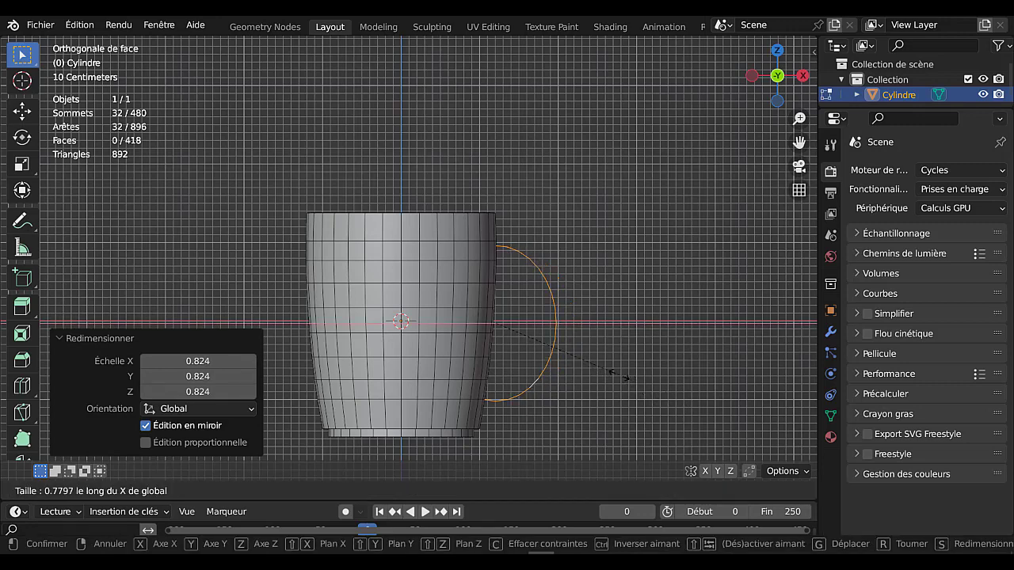
click(622, 377)
mouse_move(621, 377)
middle_down()
mouse_move(616, 355)
mouse_move(604, 368)
middle_up()
Select the handle loop's vertices lying inside the cup wall
key(1)
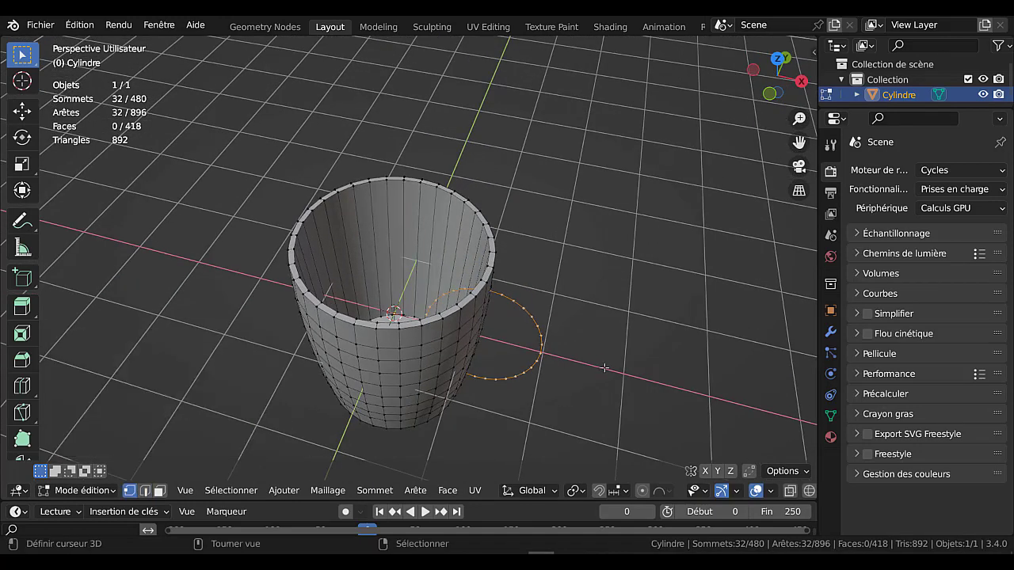
scroll(515, 377, up, 3)
middle_drag(509, 370, 550, 391)
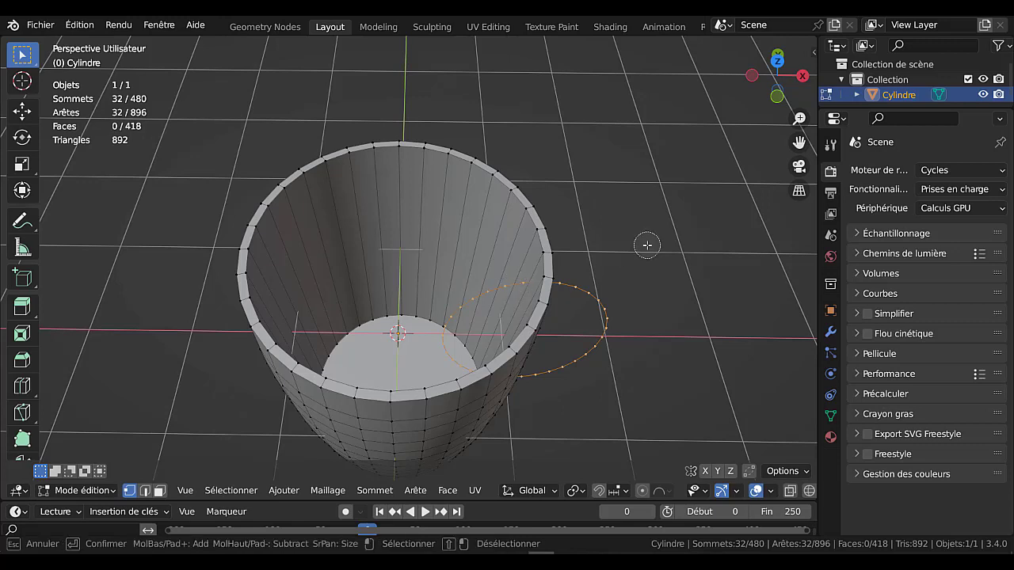
click(589, 260)
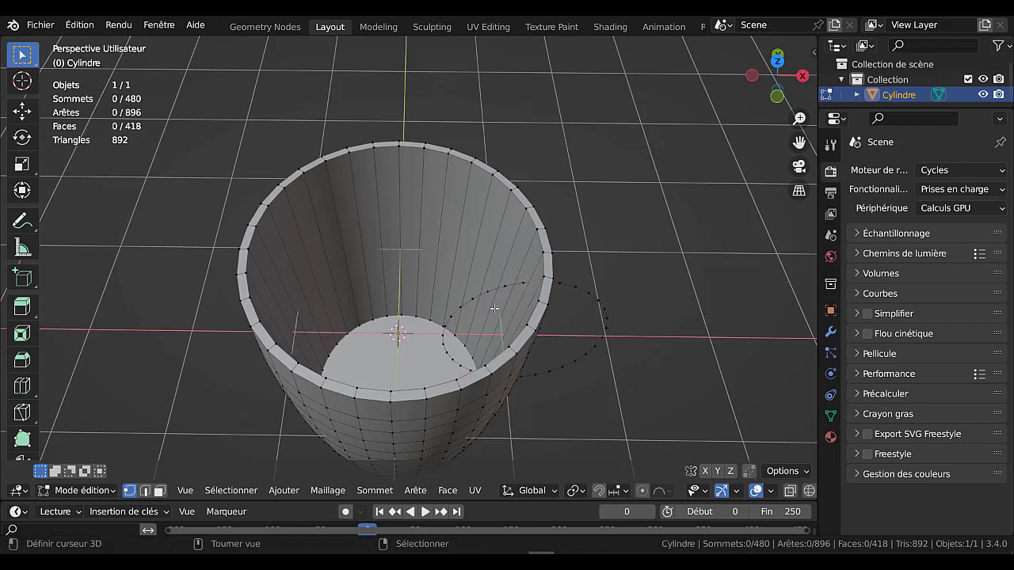
drag(524, 277, 448, 351)
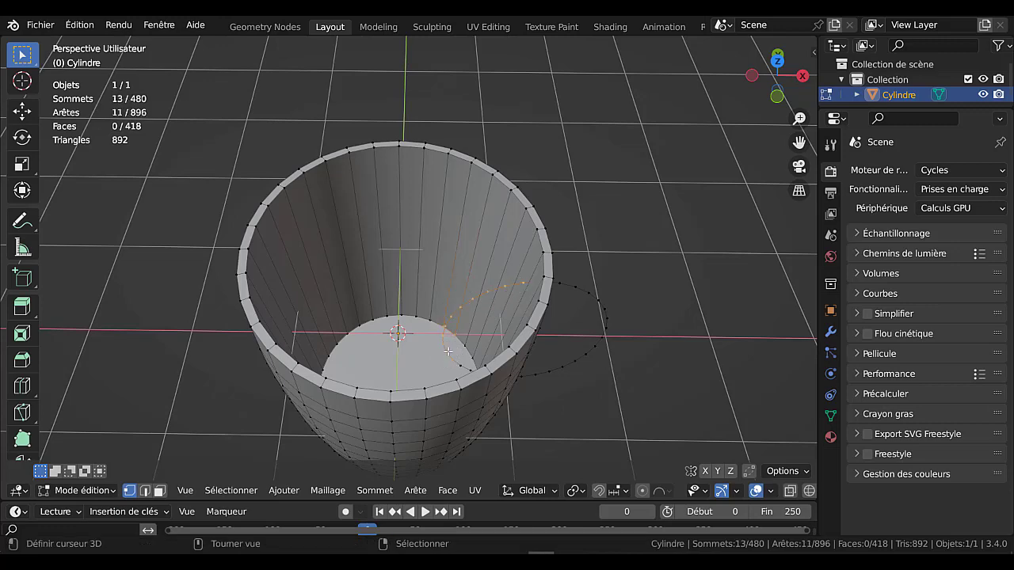
middle_drag(448, 351, 489, 319)
key(c)
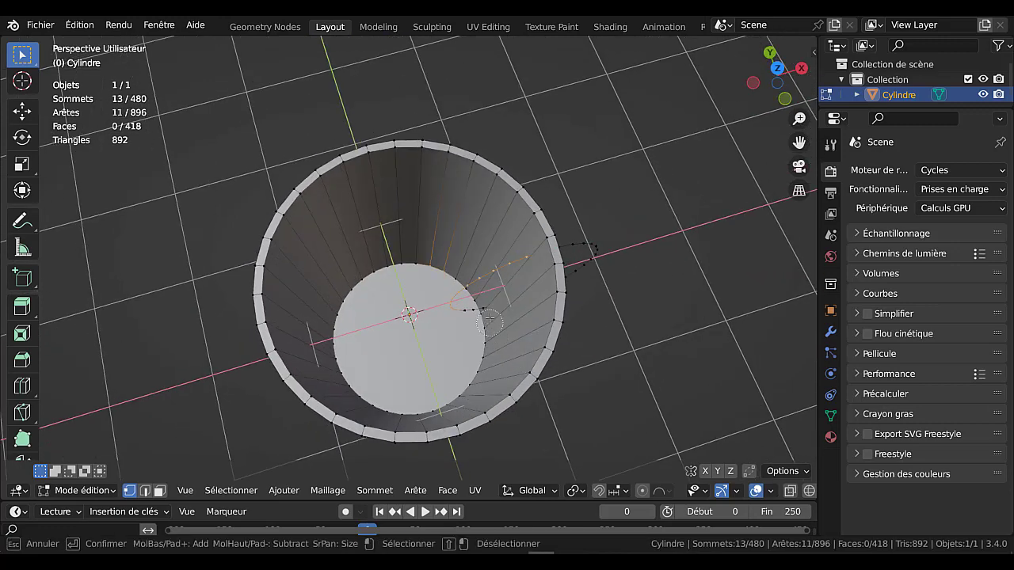
drag(489, 318, 474, 307)
key(Return)
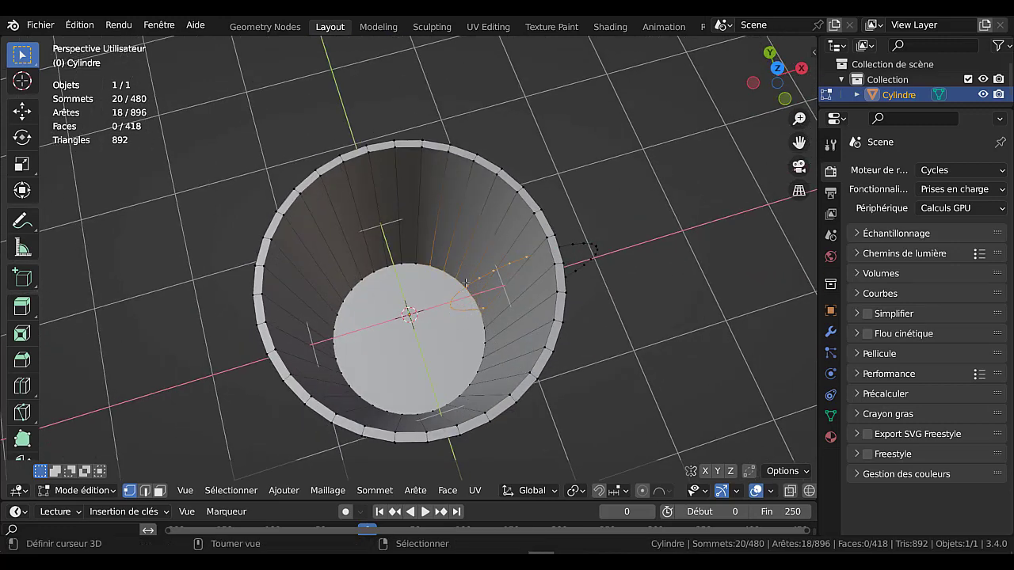
click(482, 310)
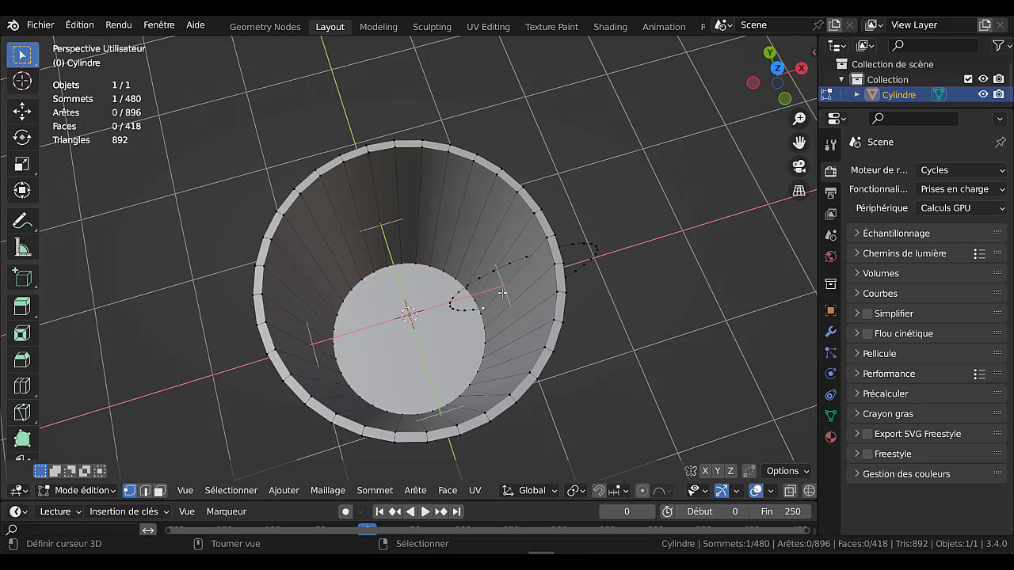
middle_drag(499, 304, 519, 264)
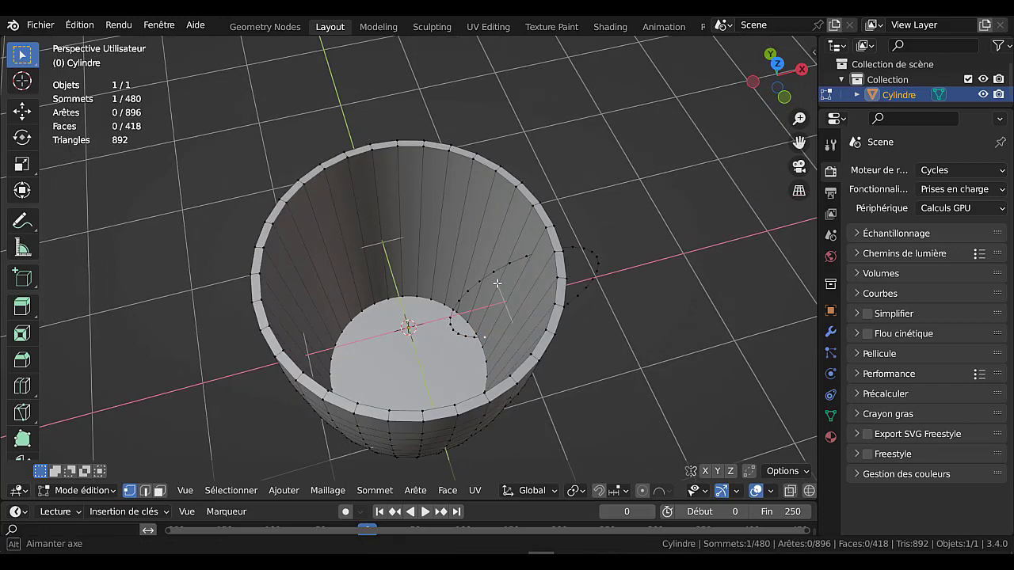
ctrl+click(526, 255)
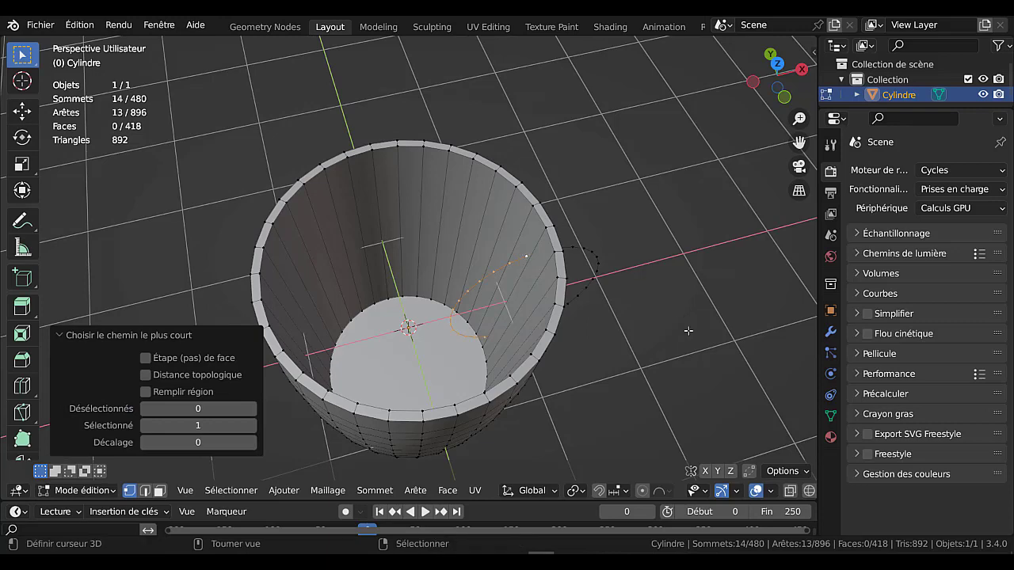
Delete the selected inner vertices, leaving an open handle arc outside the cup
key(x)
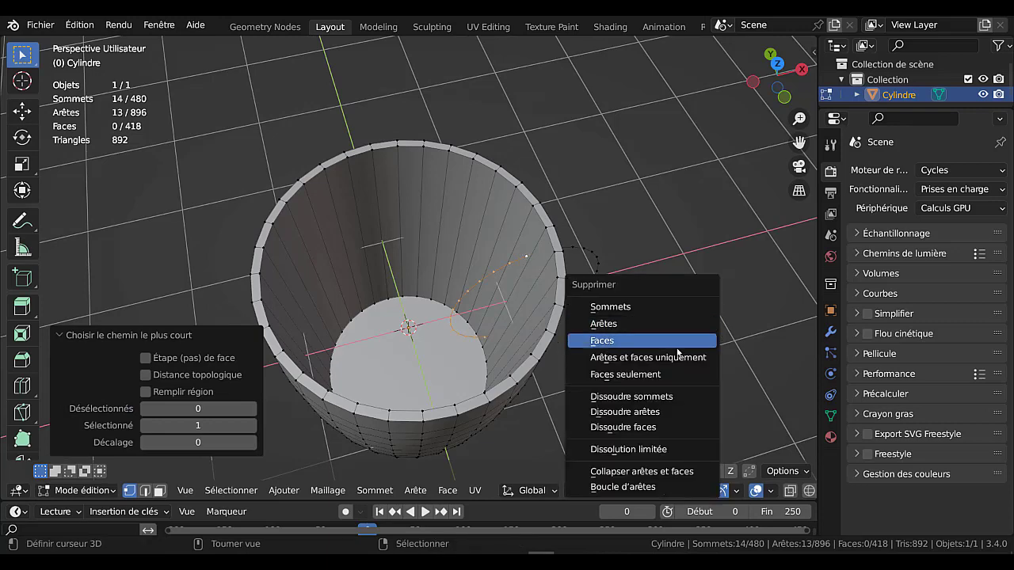
click(673, 315)
middle_drag(638, 314, 586, 302)
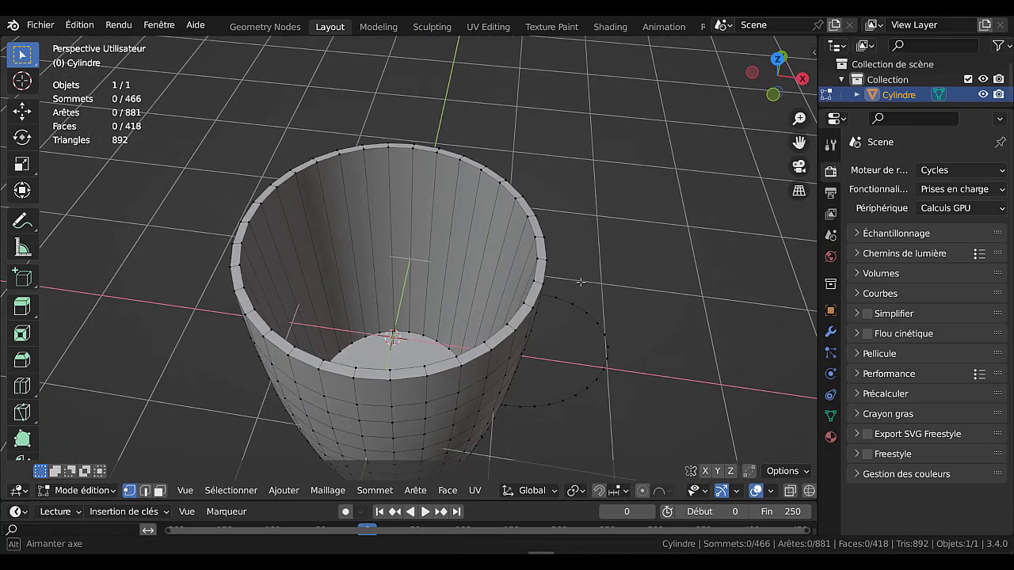
click(587, 309)
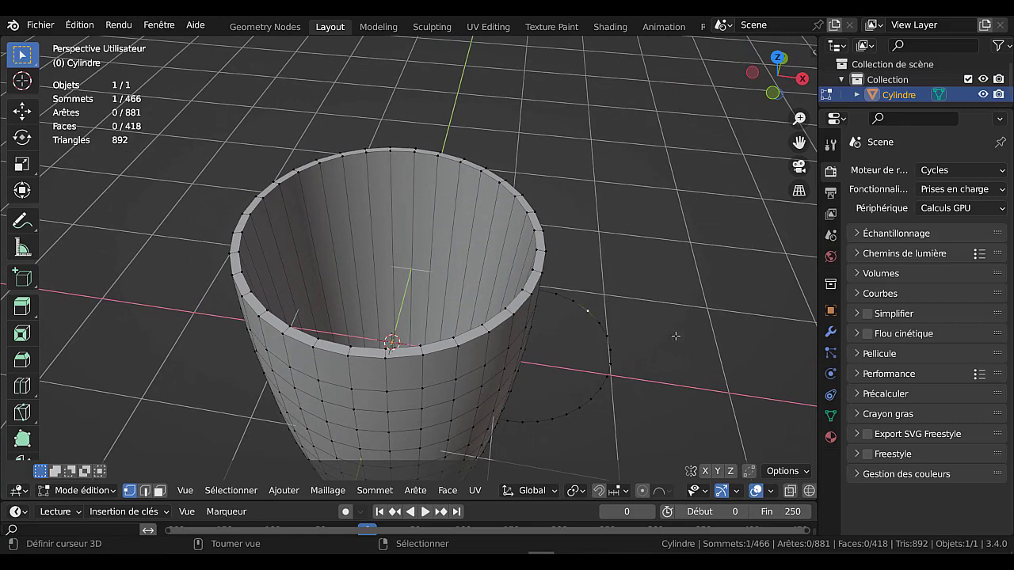
Select the whole handle arc and shift it -0.147 m along X
key(ctrl+l)
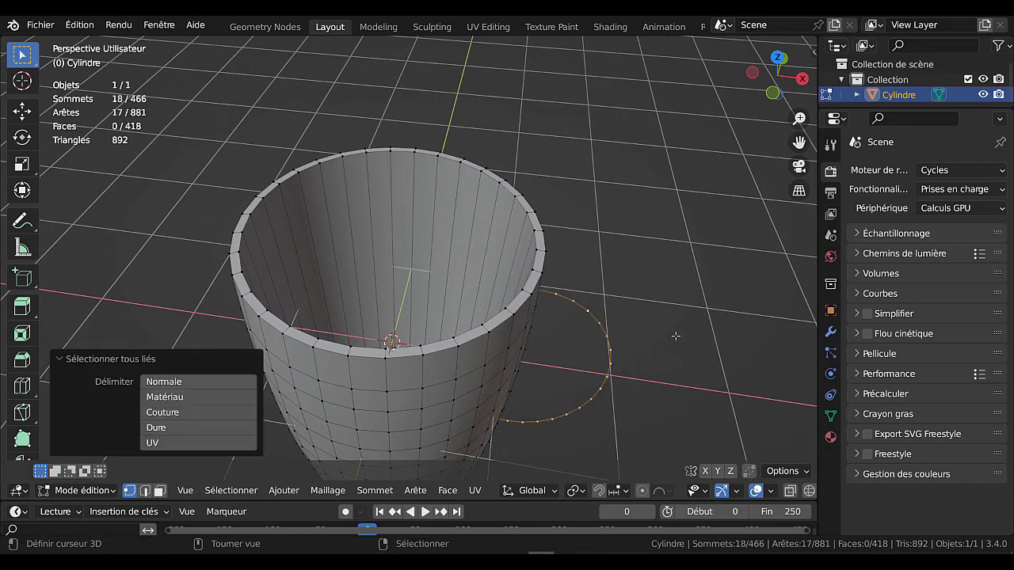
middle_drag(615, 372, 650, 384)
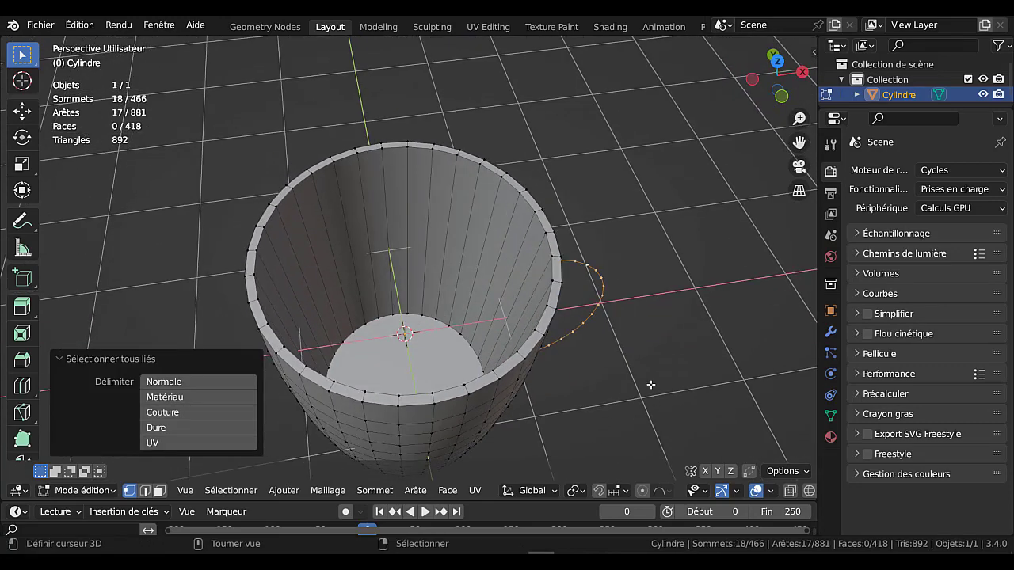
key(g)
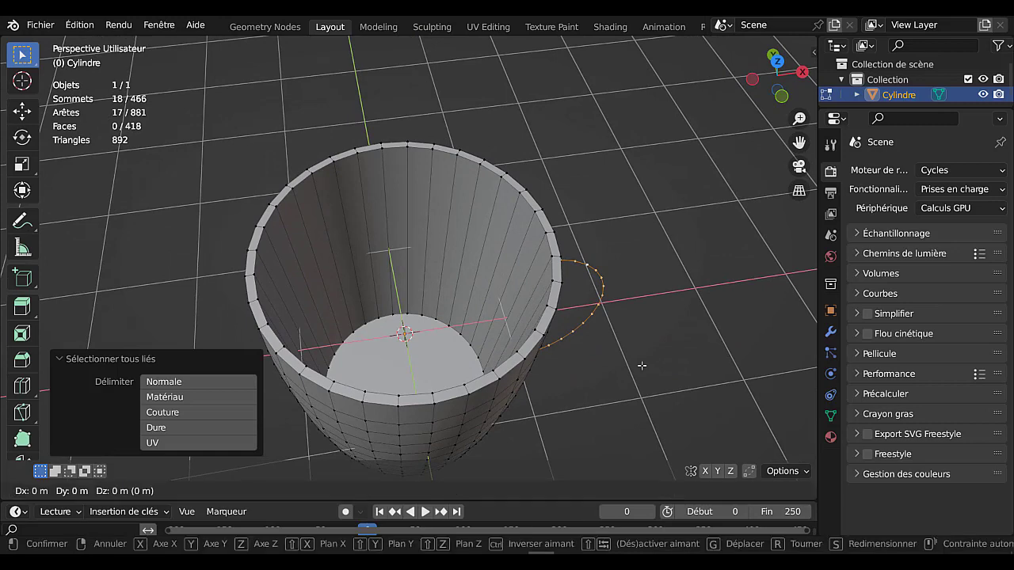
key(x)
click(625, 367)
middle_drag(626, 367, 655, 403)
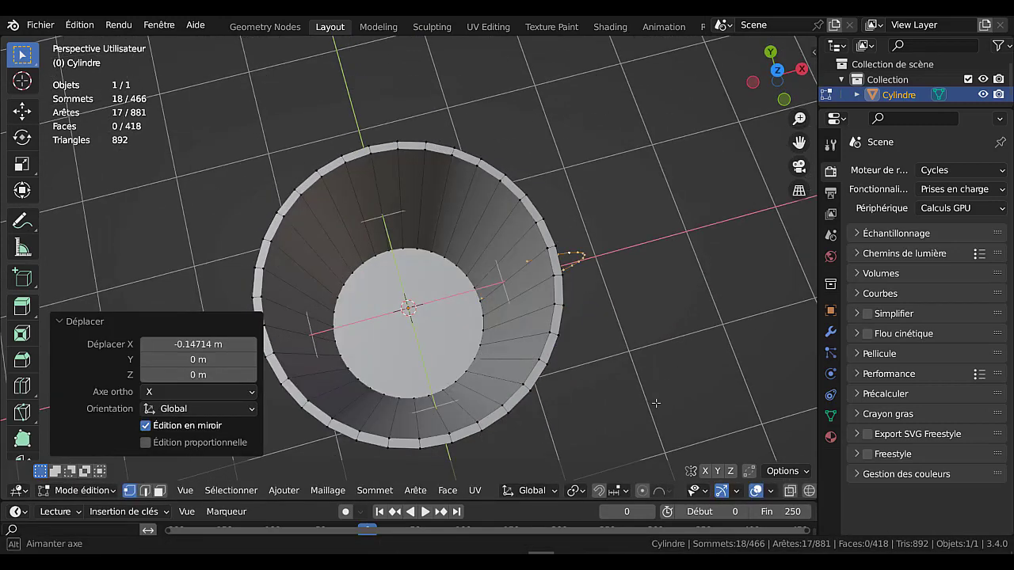
scroll(655, 403, up, 1)
scroll(655, 400, up, 2)
scroll(673, 404, up, 1)
scroll(700, 409, up, 1)
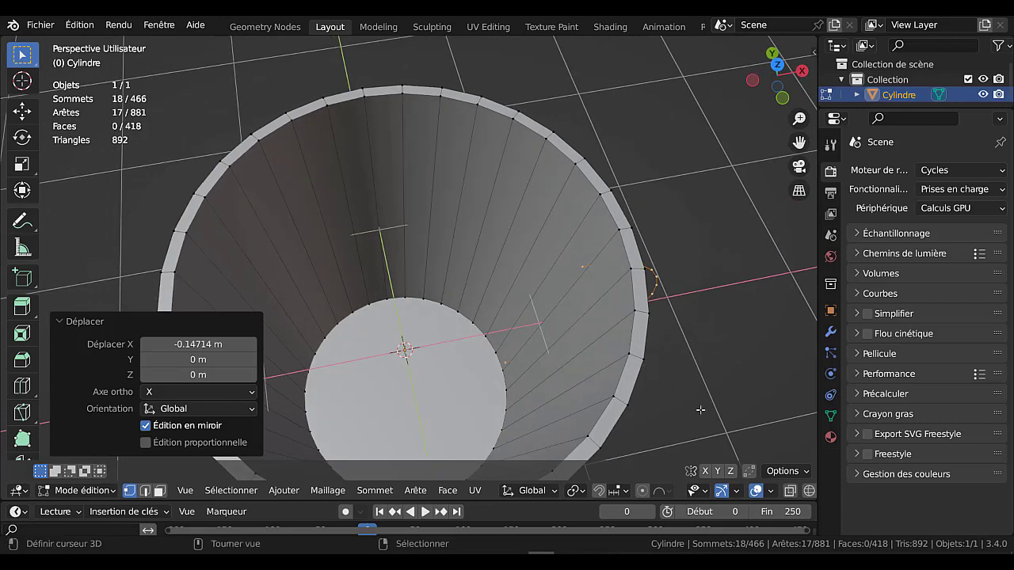
middle_drag(700, 403, 700, 405)
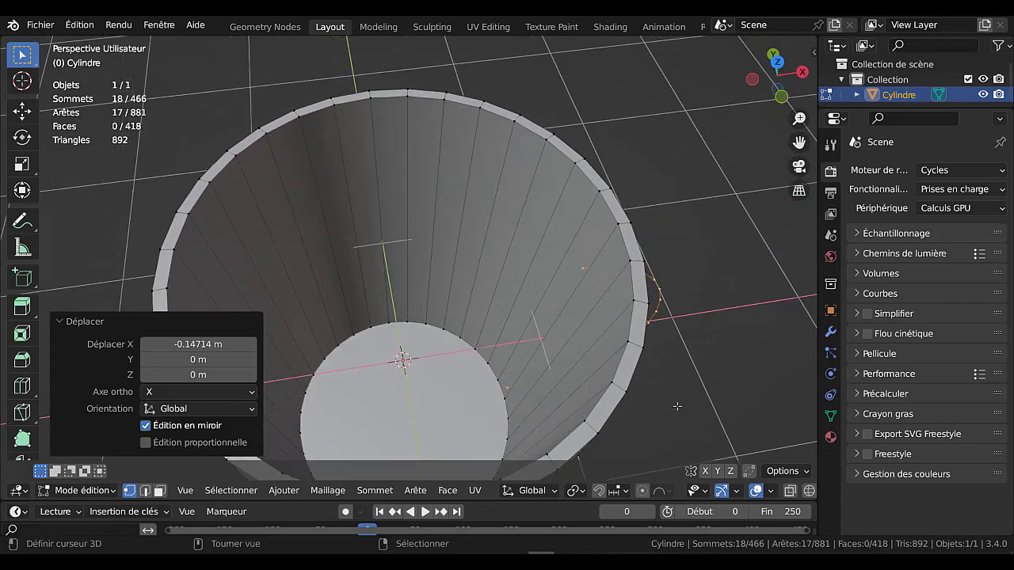
After abandoning two Y-axis moves, tilt the handle arc 1.38° about Y
key(g)
key(y)
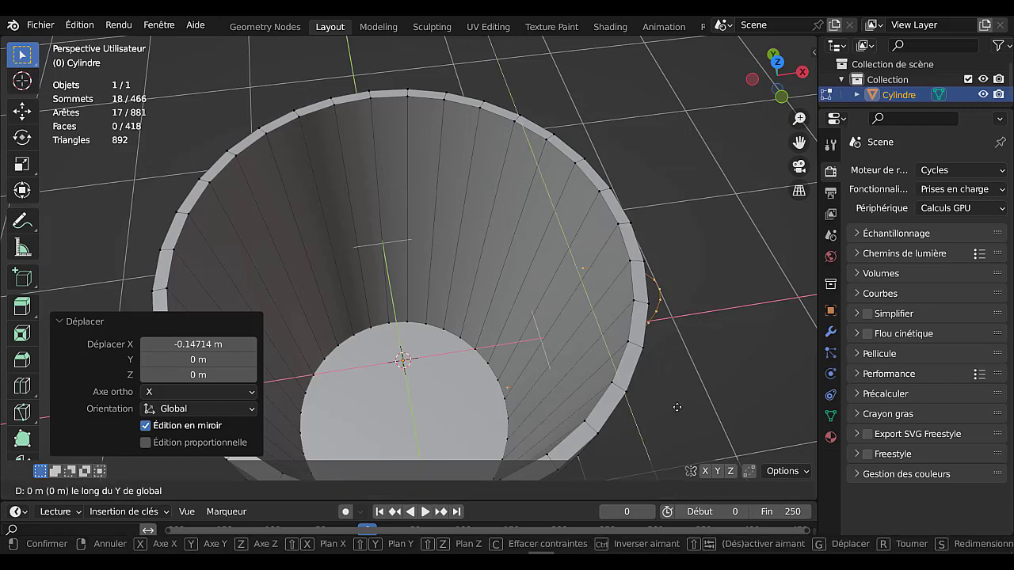
key(Escape)
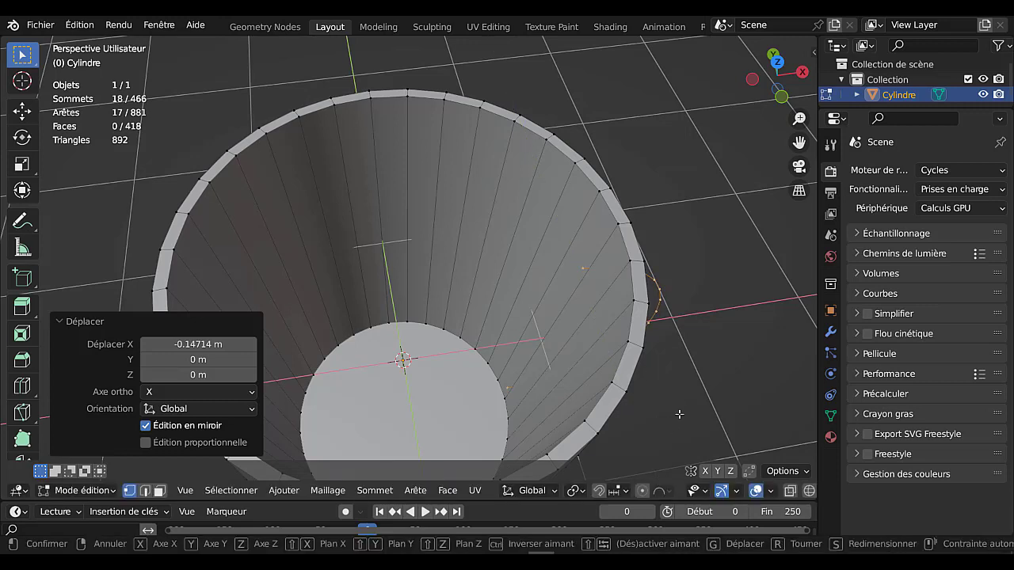
key(g)
key(y)
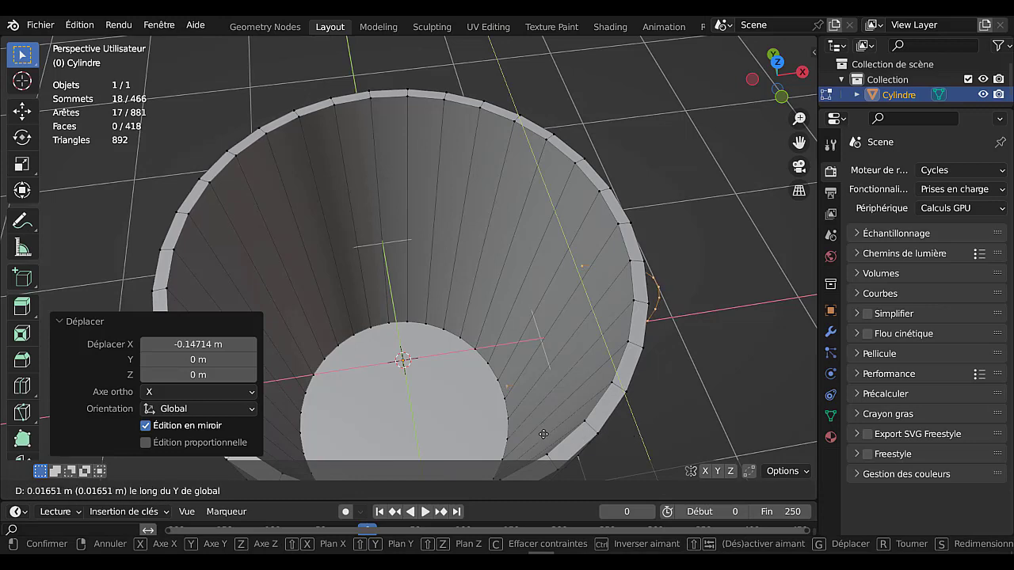
key(Escape)
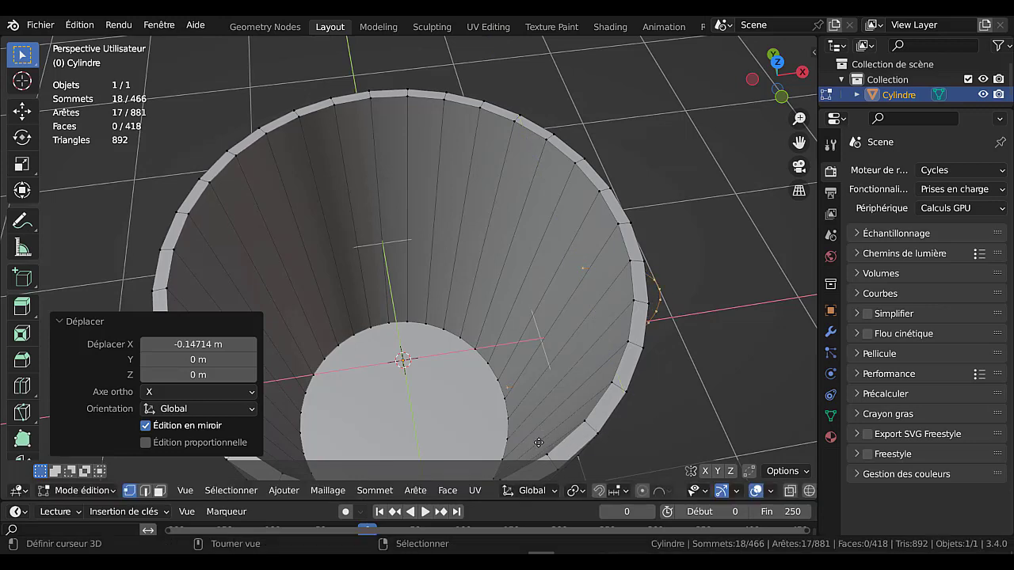
mouse_move(539, 442)
middle_down()
mouse_move(625, 355)
mouse_move(656, 388)
middle_up()
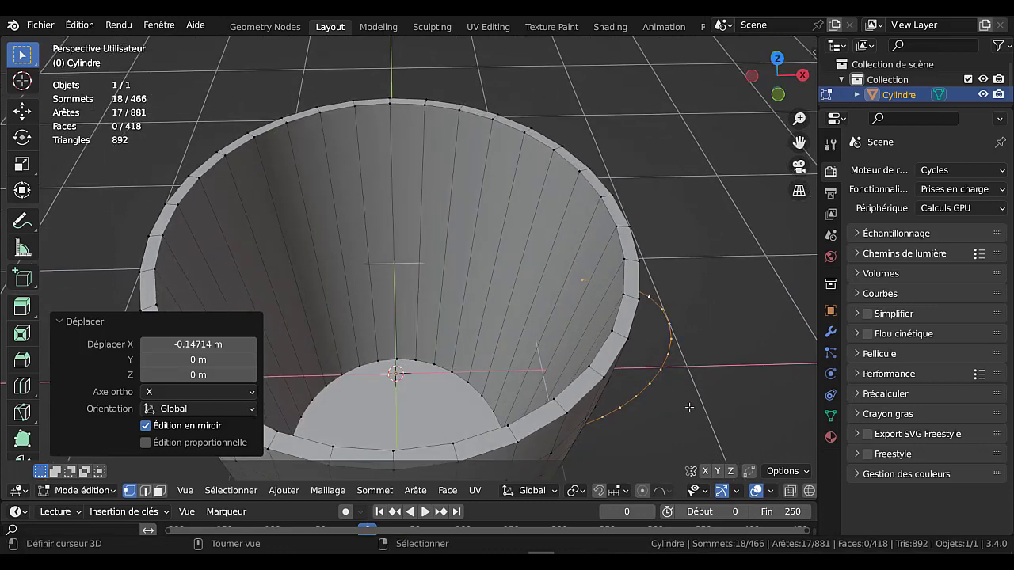
key(r)
key(y)
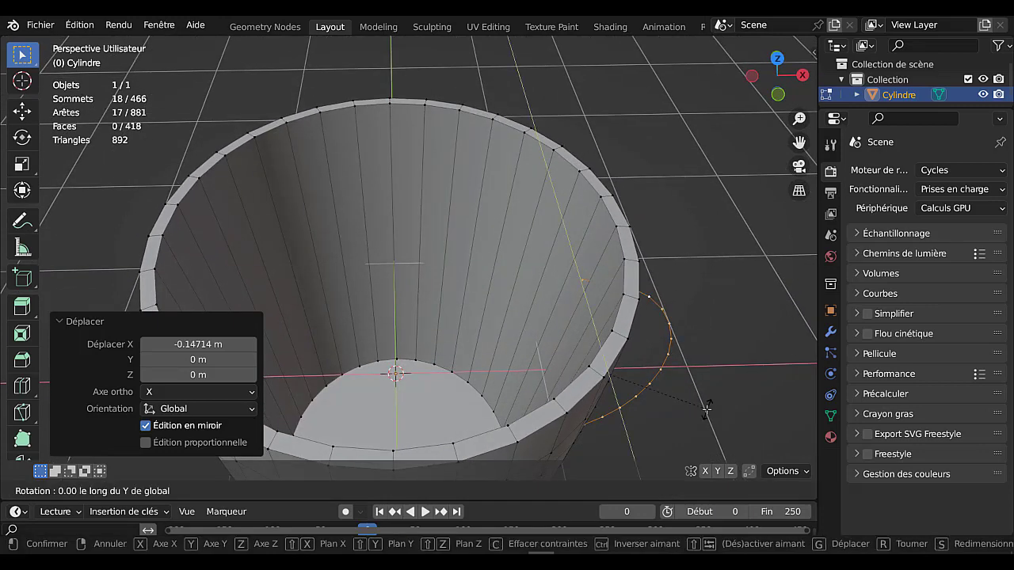
click(645, 447)
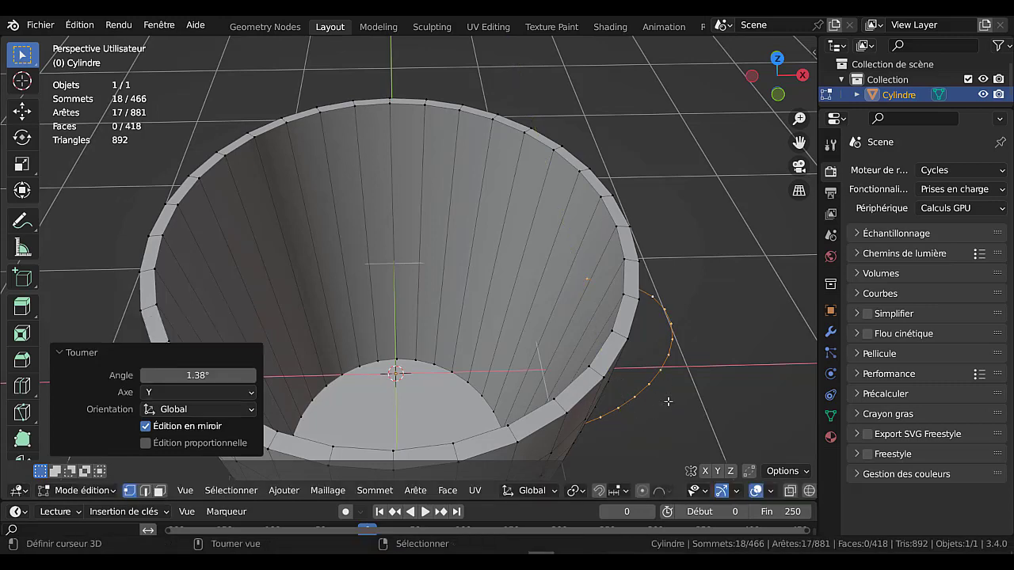
Shift the handle arc a further 0.094 m along X against the cup
middle_drag(663, 401, 667, 403)
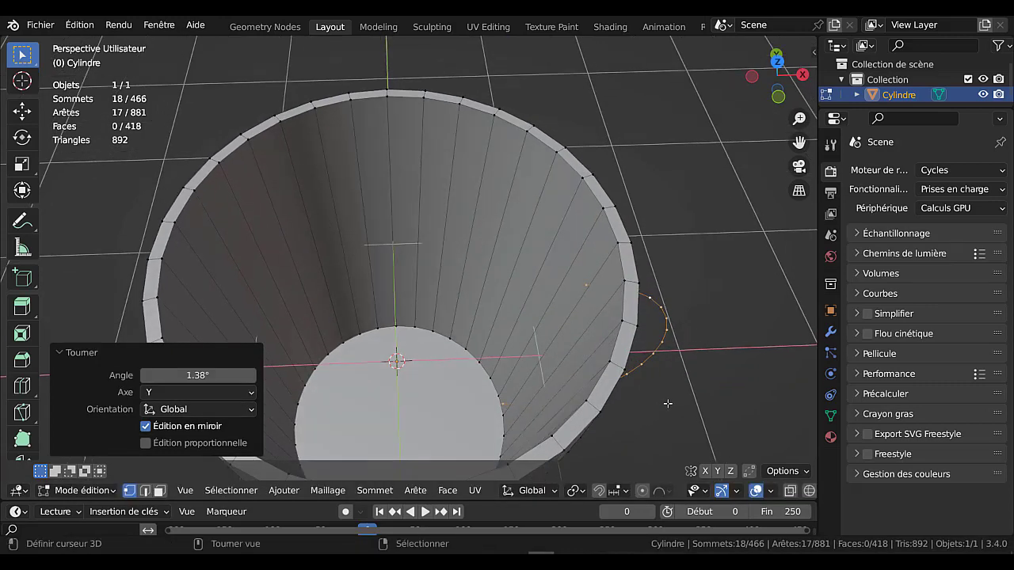
key(g)
key(x)
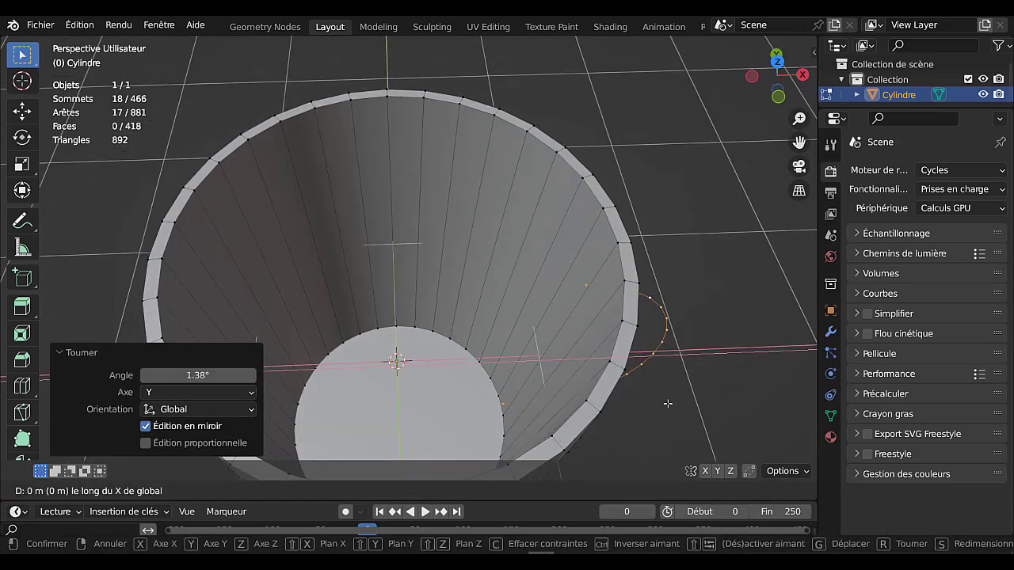
click(679, 399)
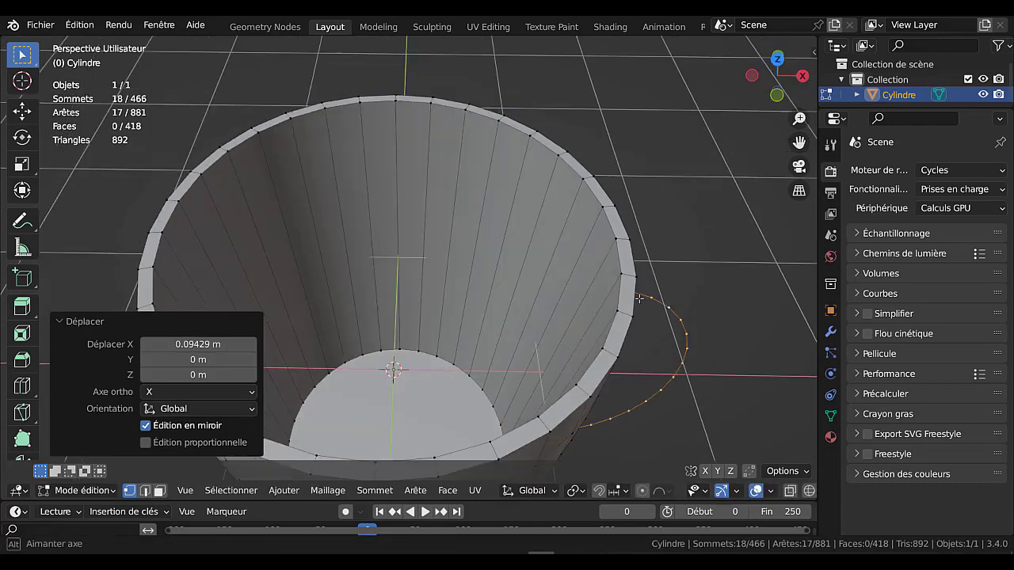
mouse_move(680, 399)
middle_down()
mouse_move(498, 338)
mouse_move(541, 353)
middle_up()
scroll(554, 356, down, 3)
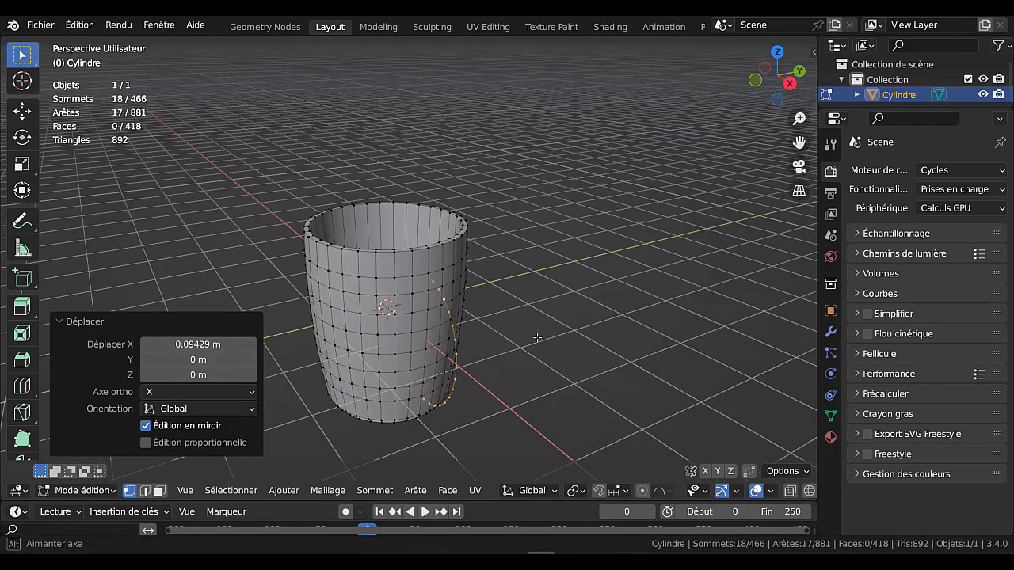
Extrude the handle arc in place and pull the copy 0.2295 m along Y into a band
key(e)
right_click(545, 378)
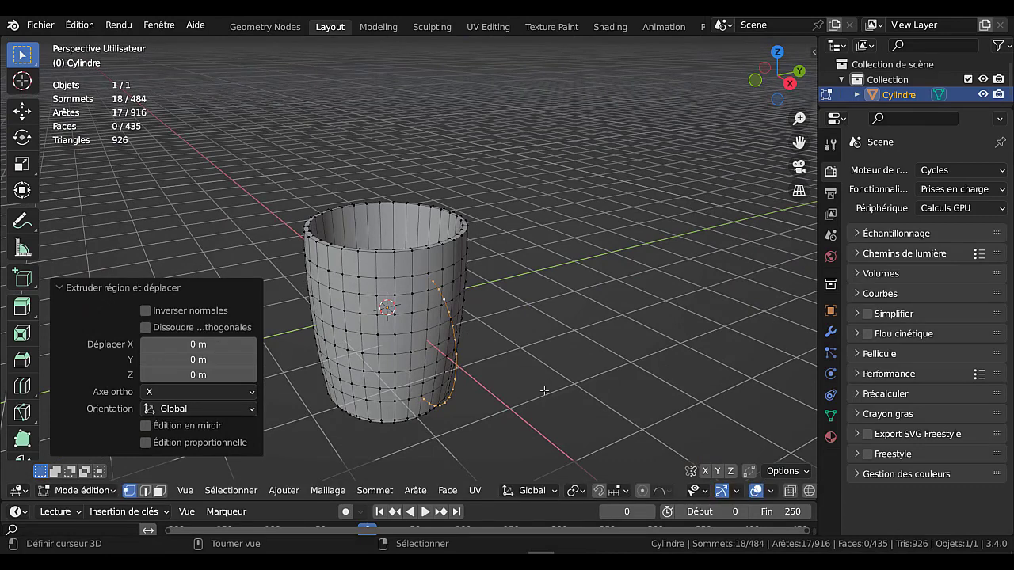
key(g)
key(y)
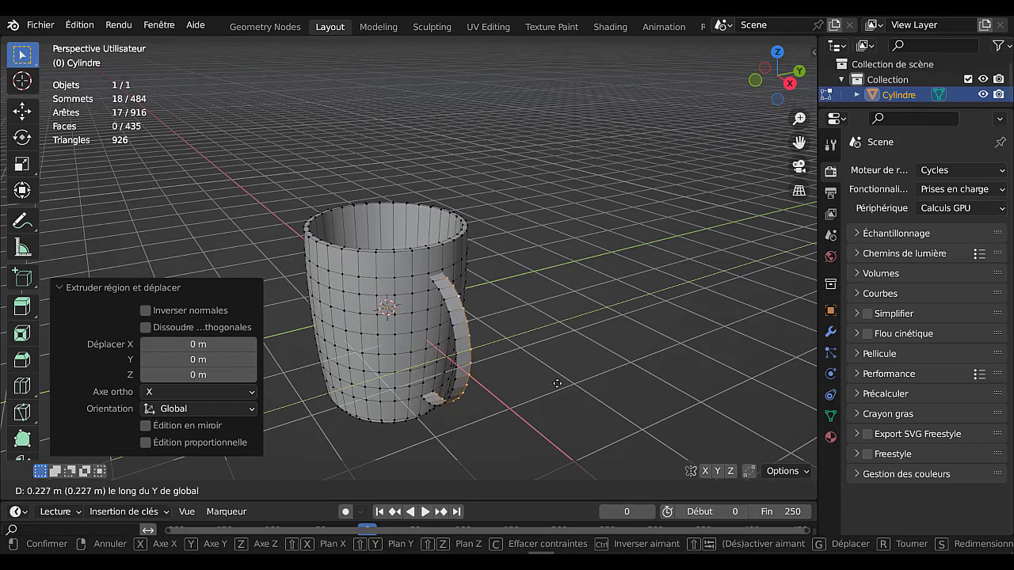
click(557, 383)
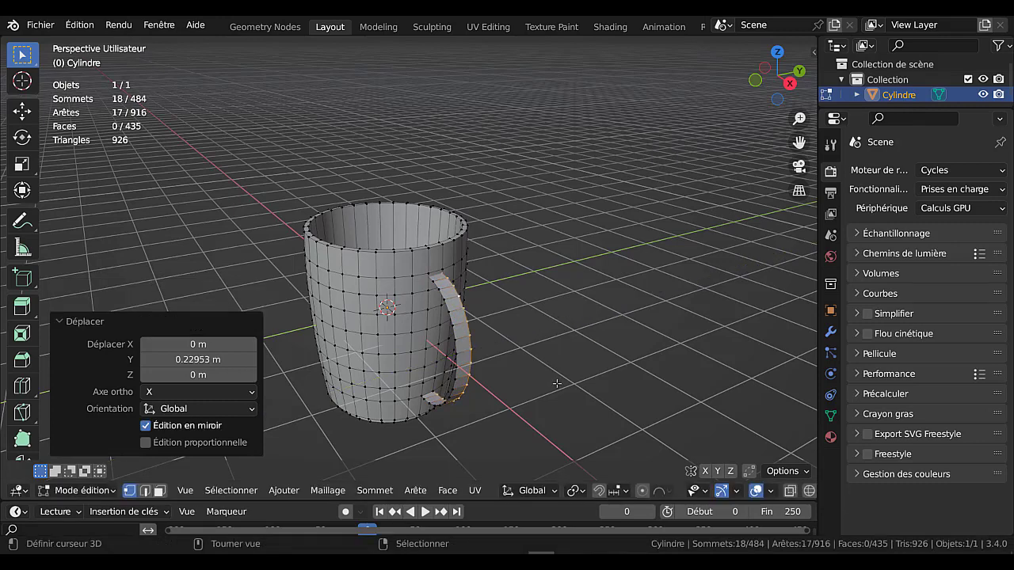
key(KP_3)
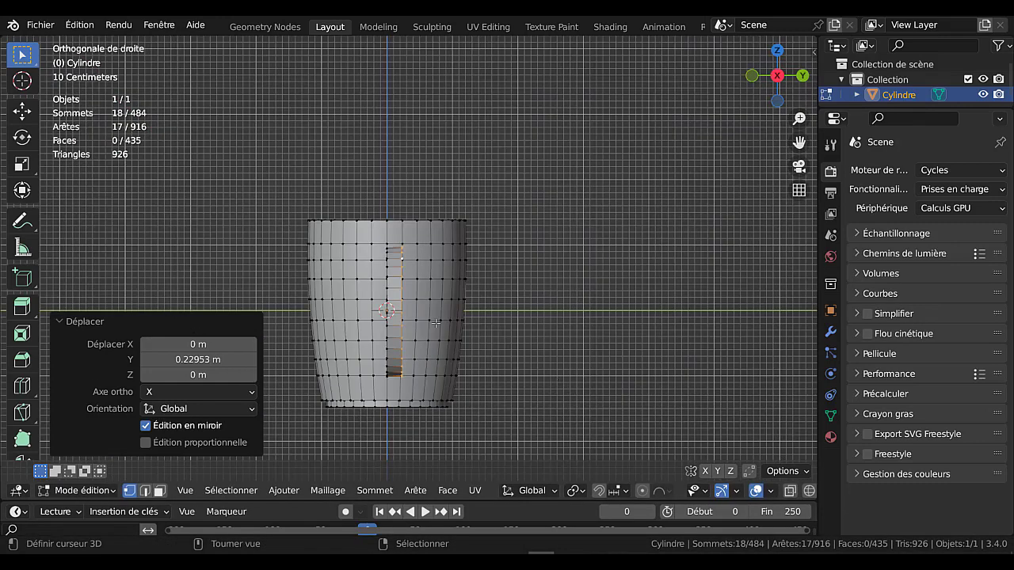
scroll(435, 323, up, 1)
scroll(452, 301, up, 1)
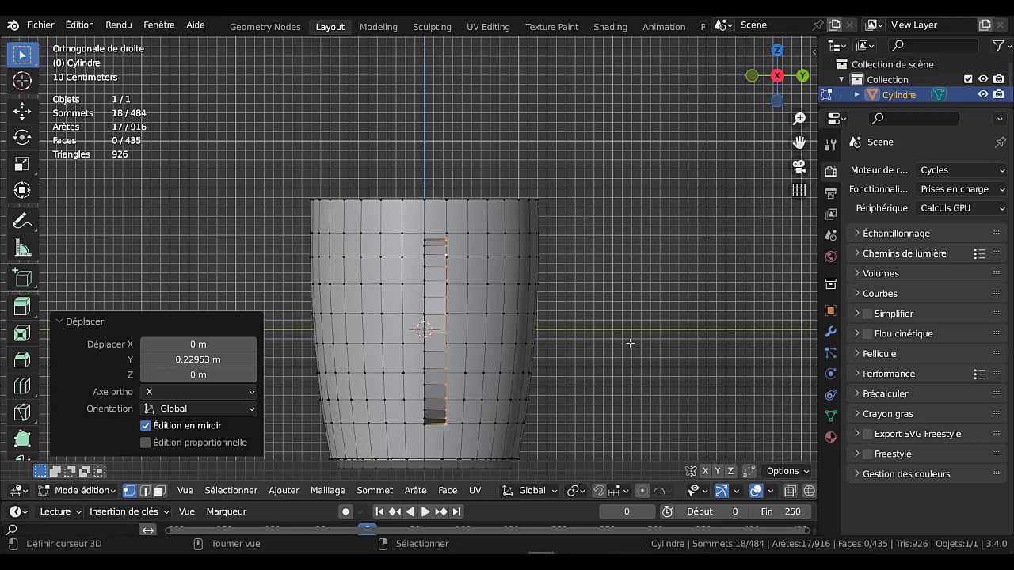
Select the linked handle strip, move it -0.115 m along Y, and start a Z stretch
key(ctrl+l)
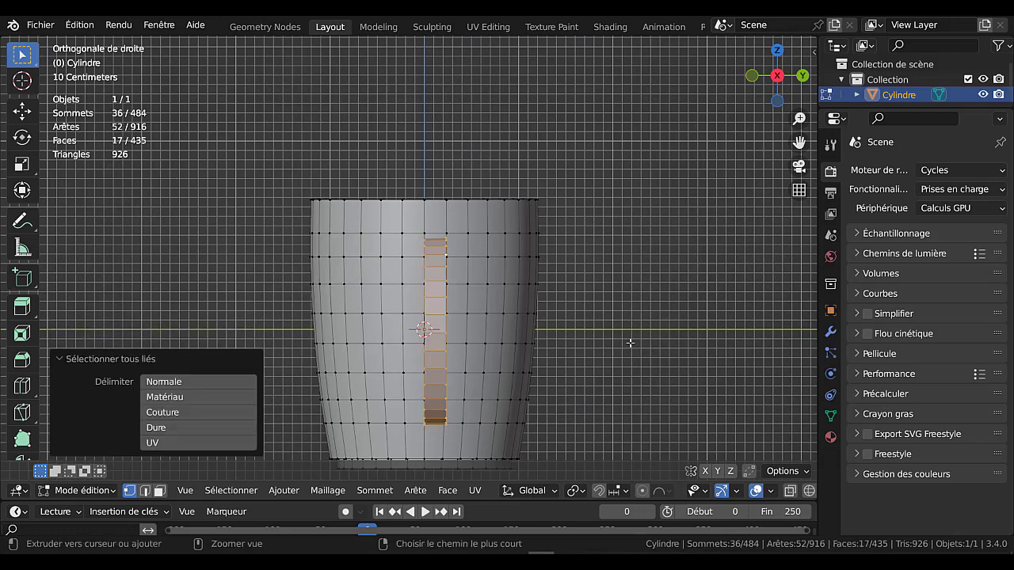
key(g)
key(y)
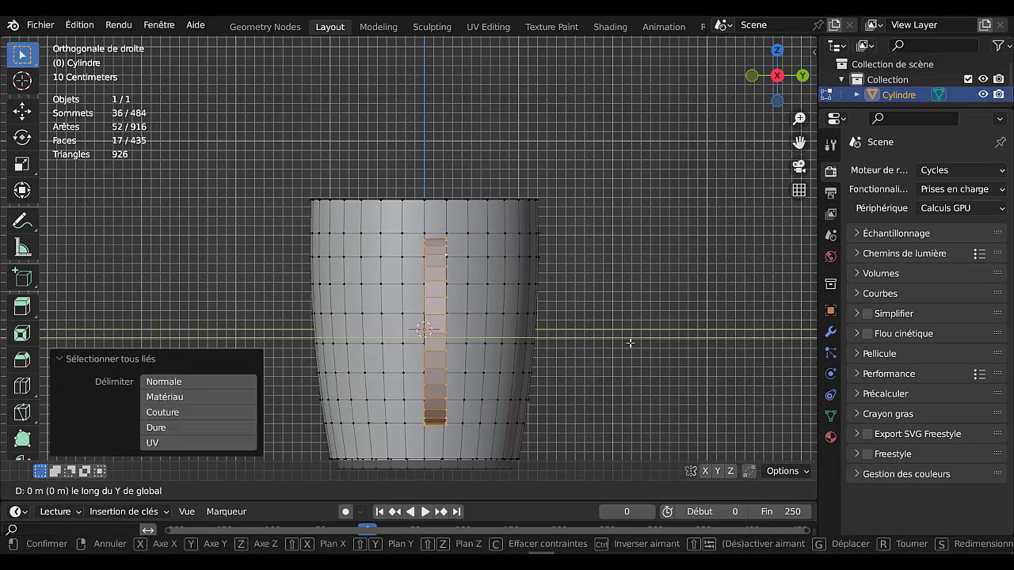
click(521, 370)
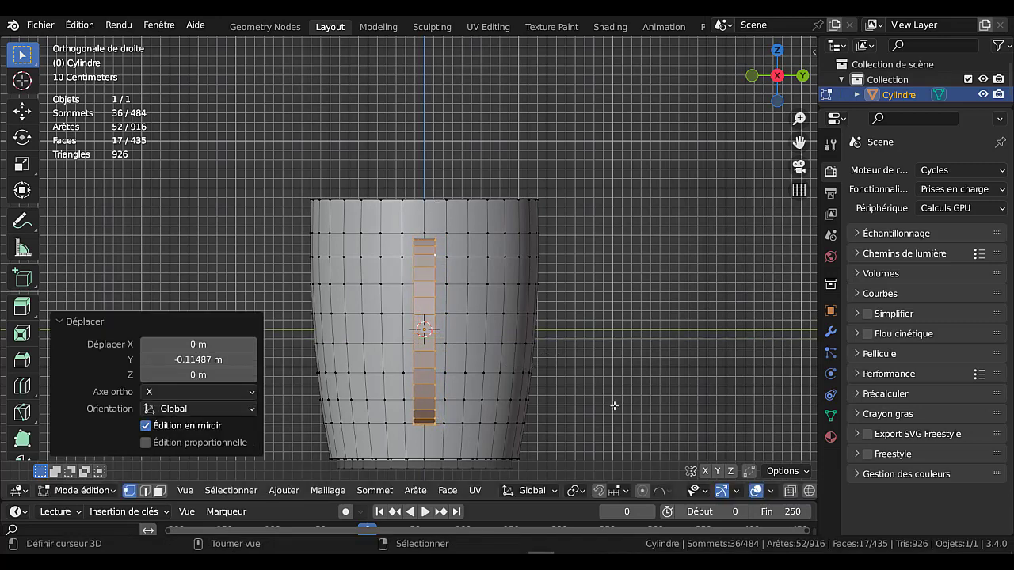
key(s)
key(z)
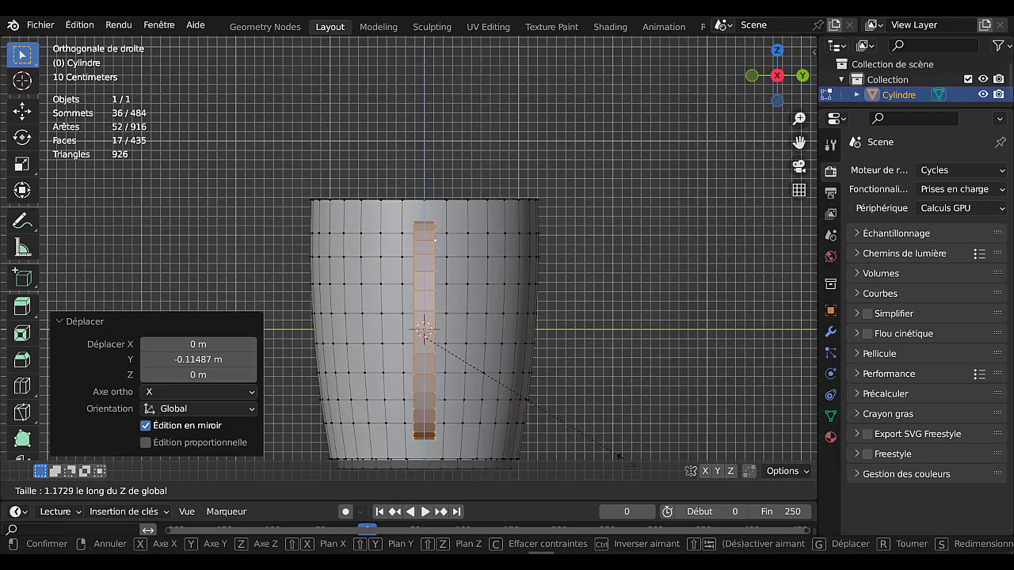
Confirm the handle stretch at 1.173 along Z, then extrude and scale the faces to 0.762
click(619, 457)
middle_drag(556, 412, 552, 326)
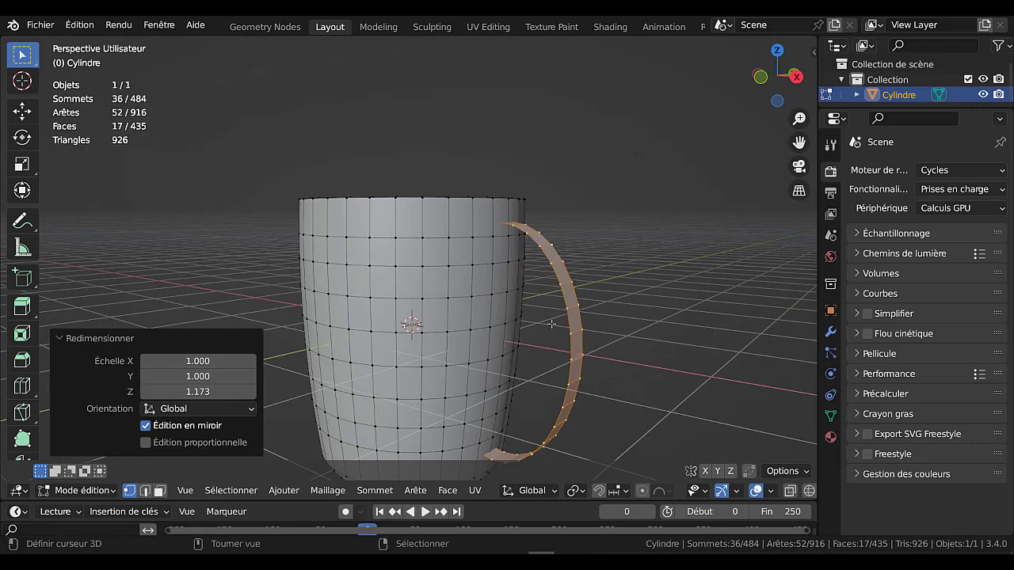
scroll(552, 325, down, 2)
scroll(557, 332, down, 1)
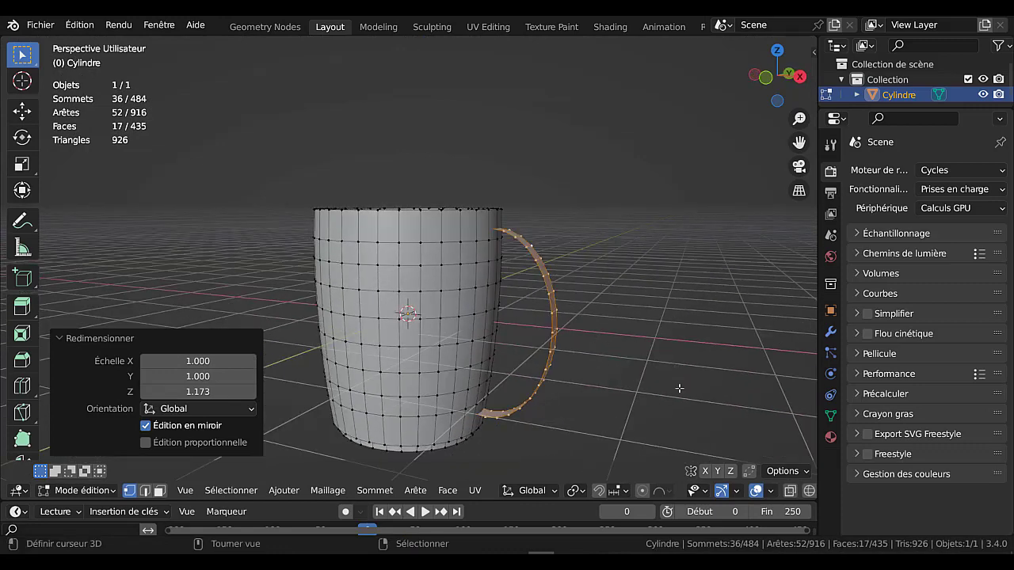
key(e)
key(s)
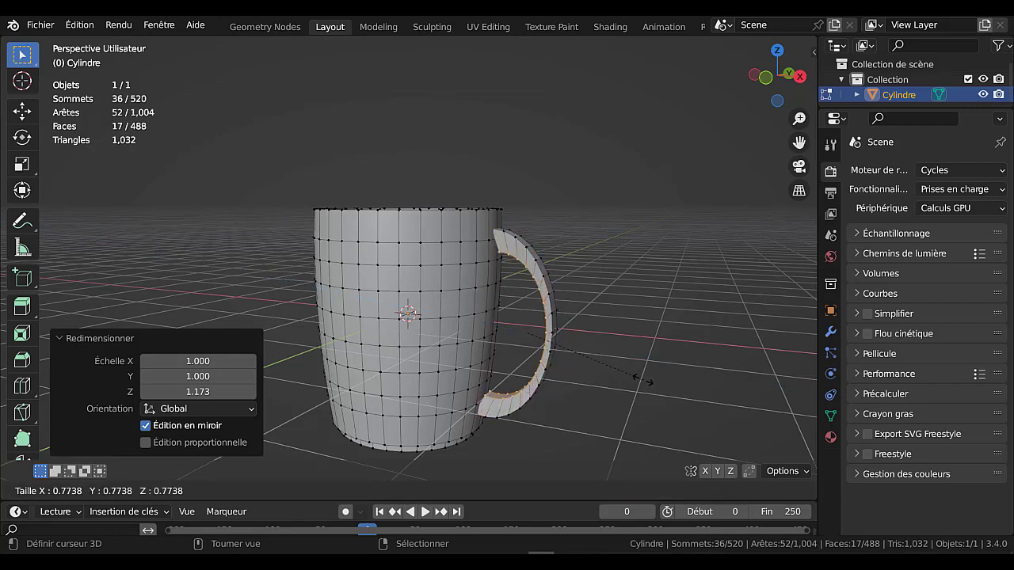
click(637, 380)
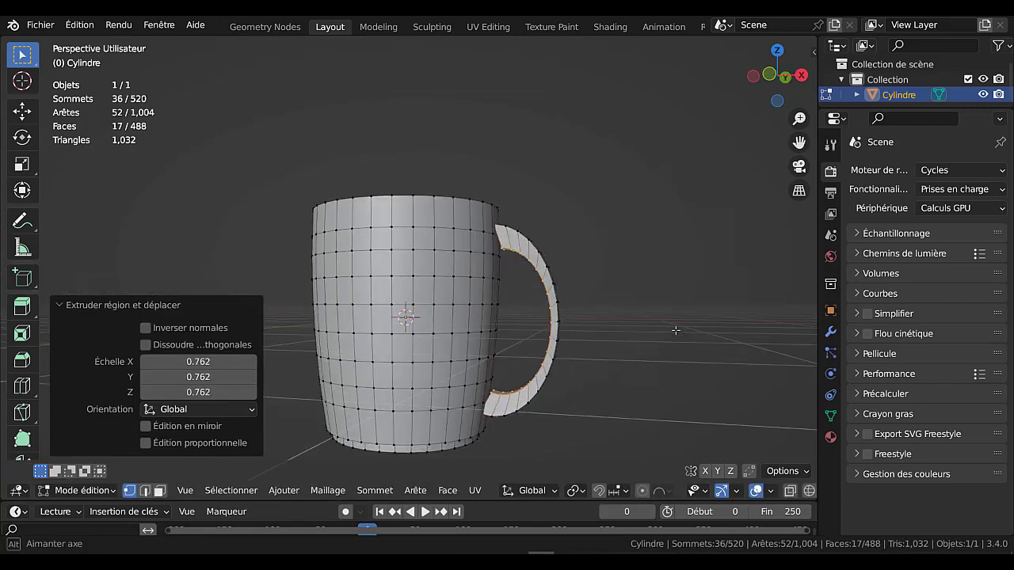
middle_drag(637, 380, 665, 297)
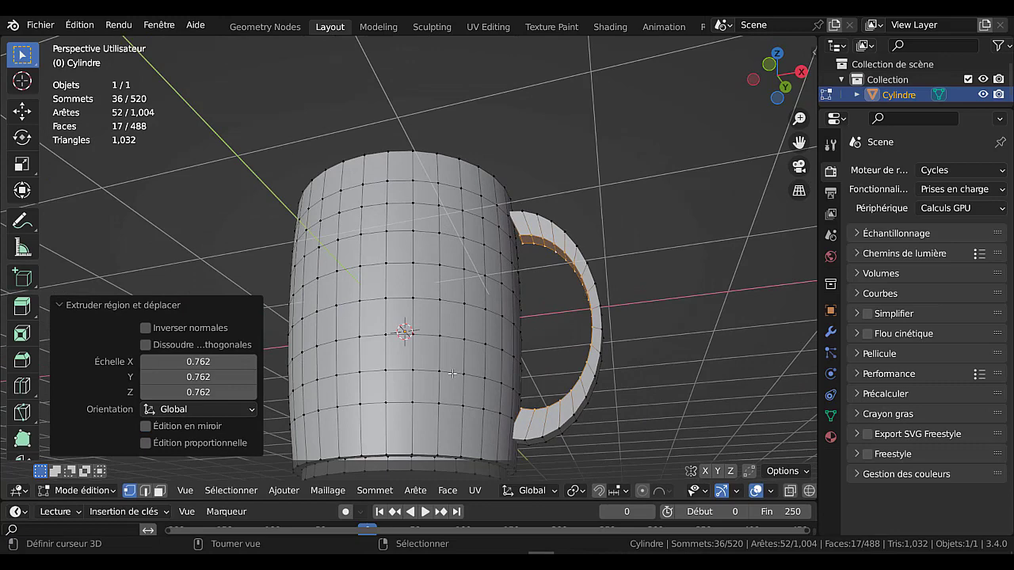
Switch to edge select and pick an edge at the handle's base
click(144, 490)
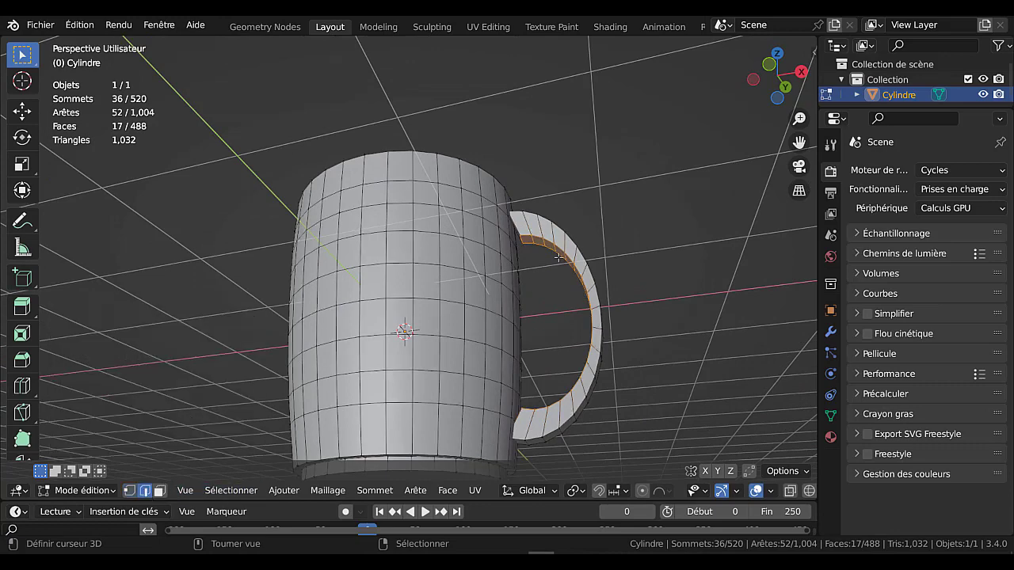
click(521, 238)
middle_drag(522, 282, 499, 408)
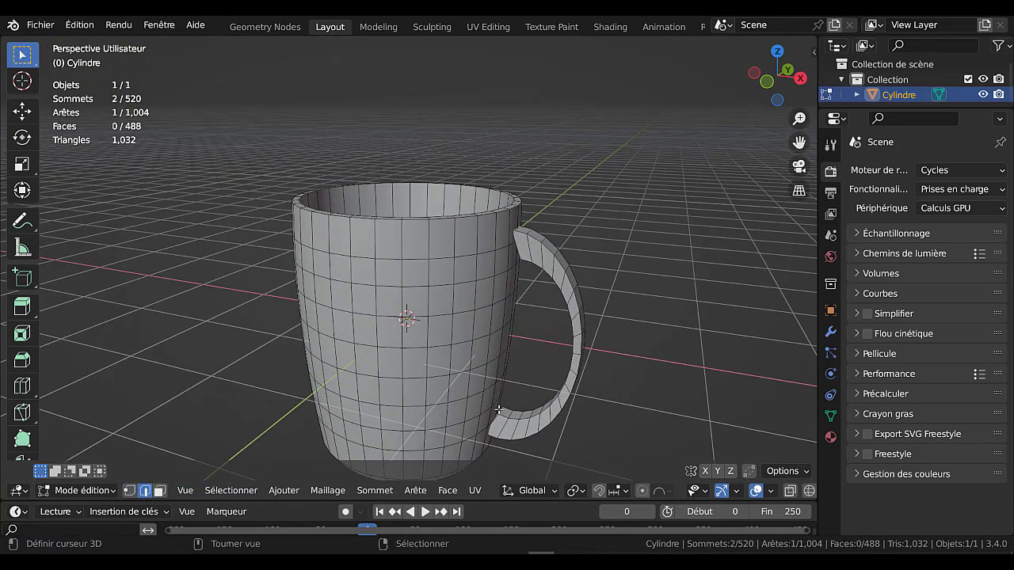
Select both handle-base edges and move them along X (-0.117 m, then -0.027852 m) against the mug wall
shift+click(504, 410)
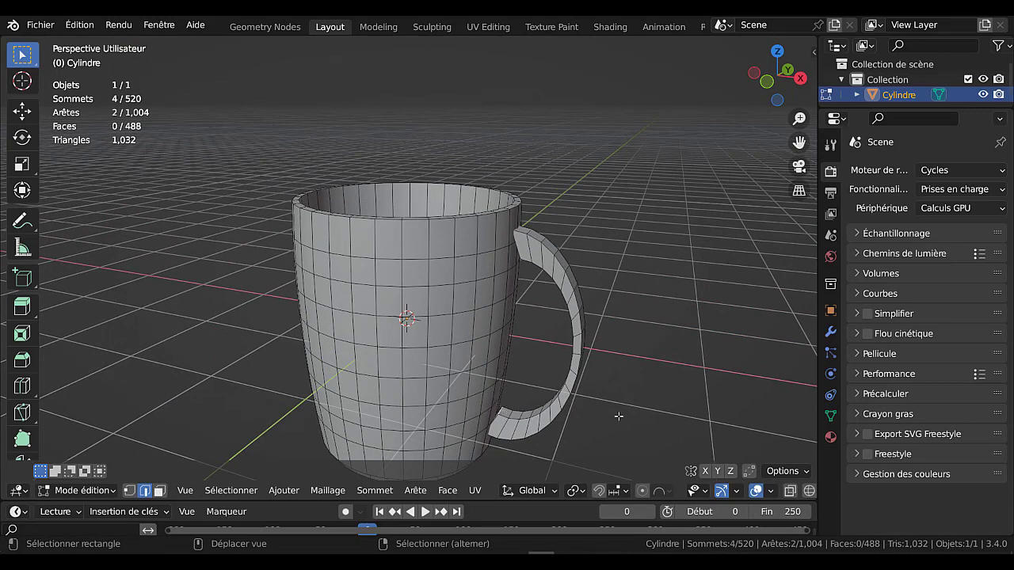
key(g)
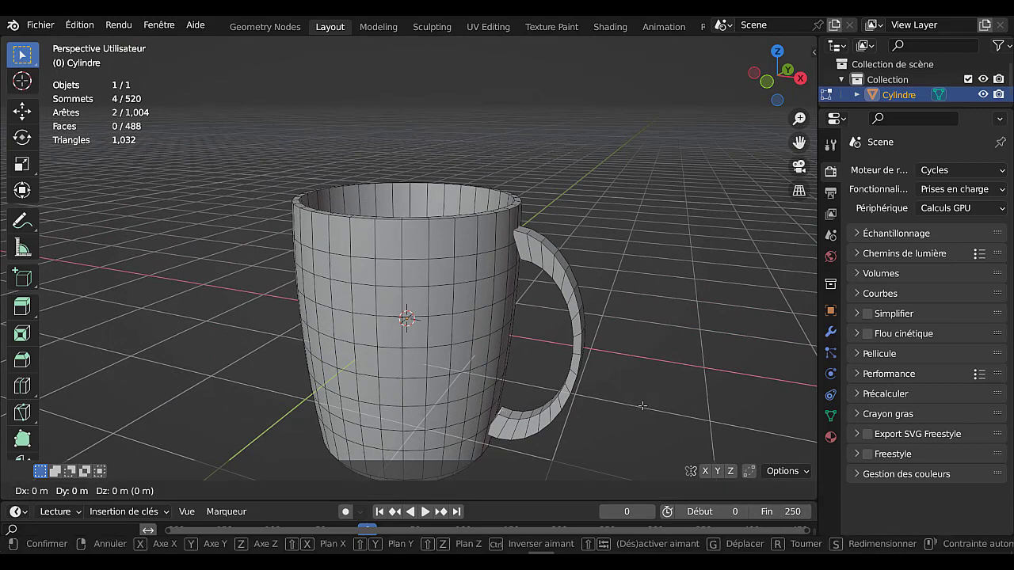
key(x)
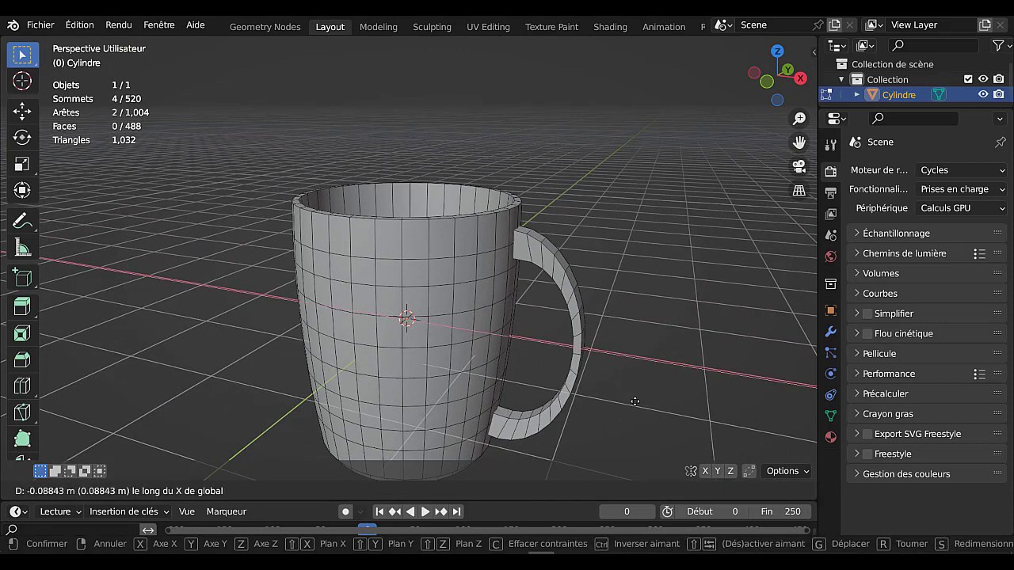
click(634, 347)
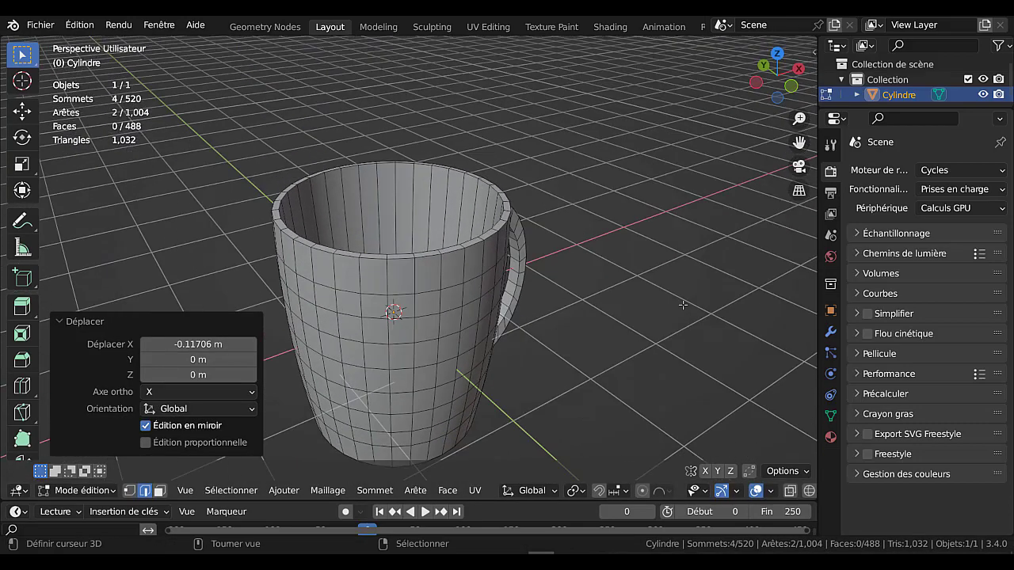
middle_drag(634, 348, 674, 367)
scroll(563, 334, up, 2)
key(g)
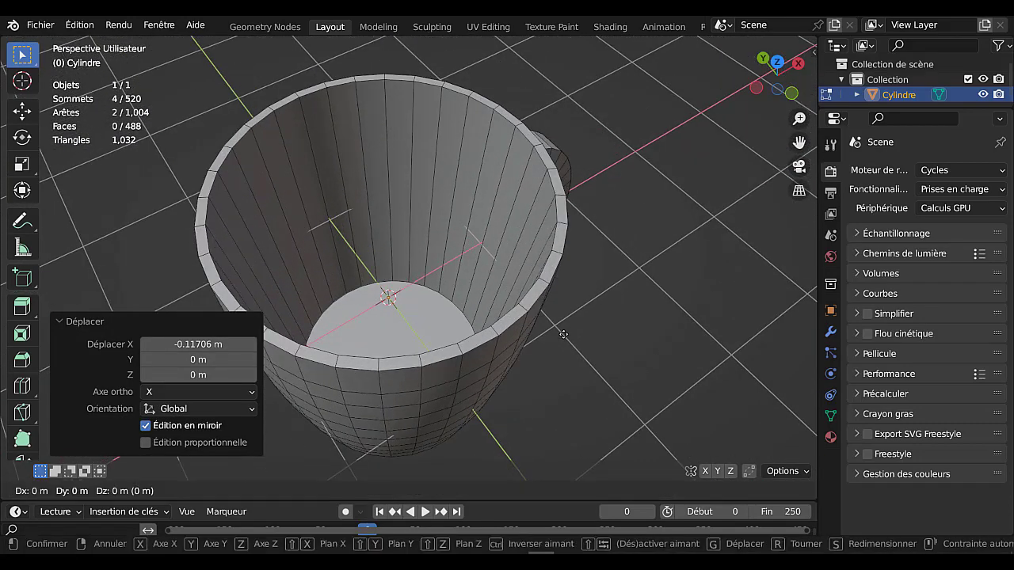
key(x)
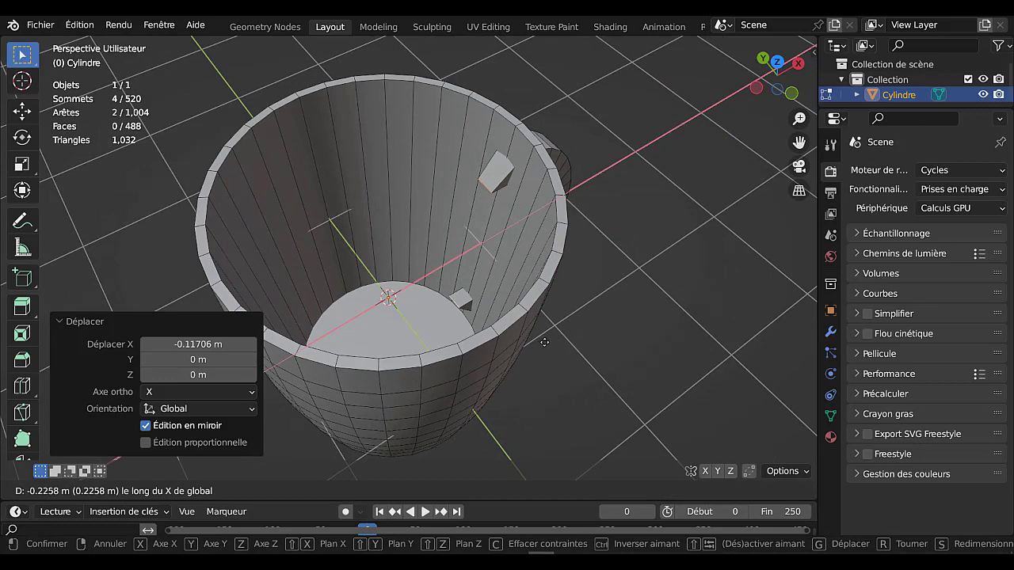
click(580, 312)
middle_drag(581, 311, 431, 235)
scroll(437, 240, down, 3)
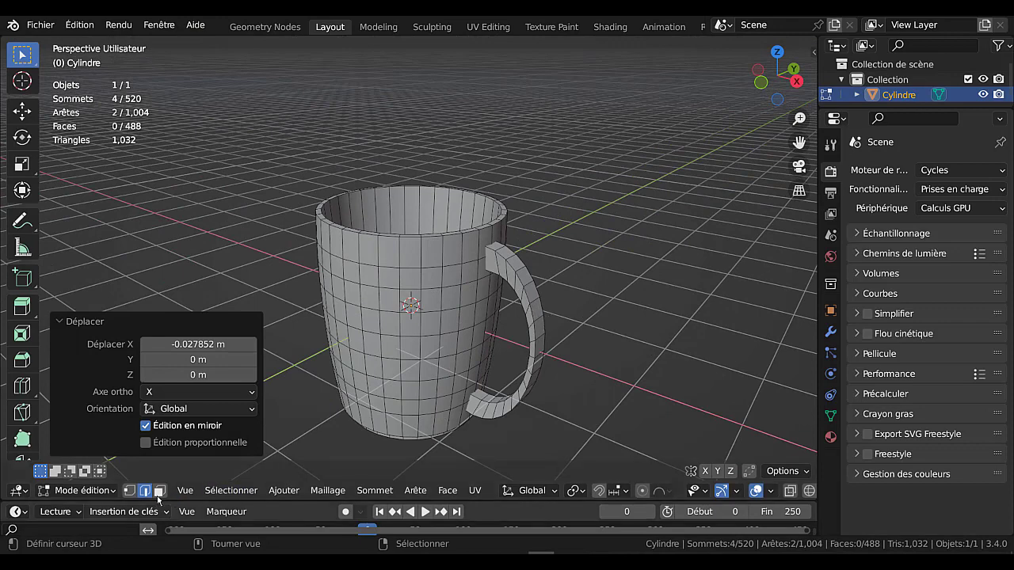
Select three handle edge loops and bevel them about 0.0449 m with 7 segments
alt+click(519, 294)
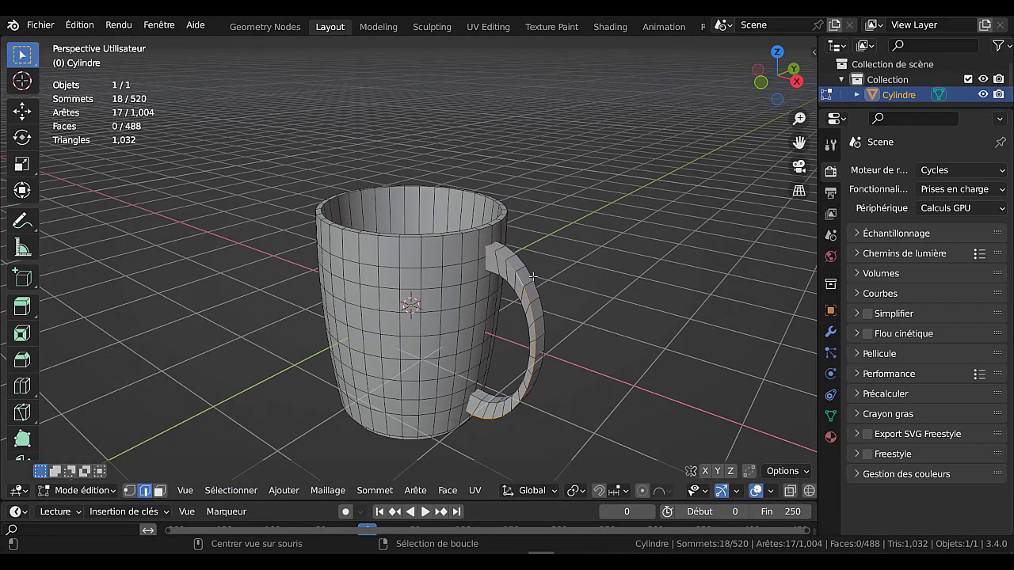
alt+shift+click(517, 295)
mouse_move(517, 296)
middle_down()
mouse_move(300, 282)
mouse_move(631, 312)
middle_up()
alt+shift+click(303, 291)
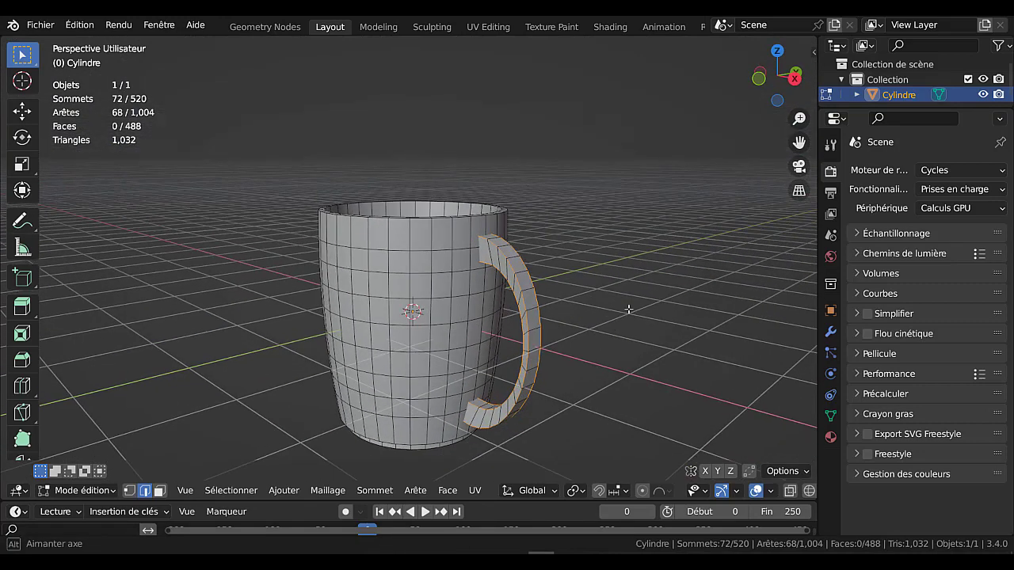
key(ctrl+b)
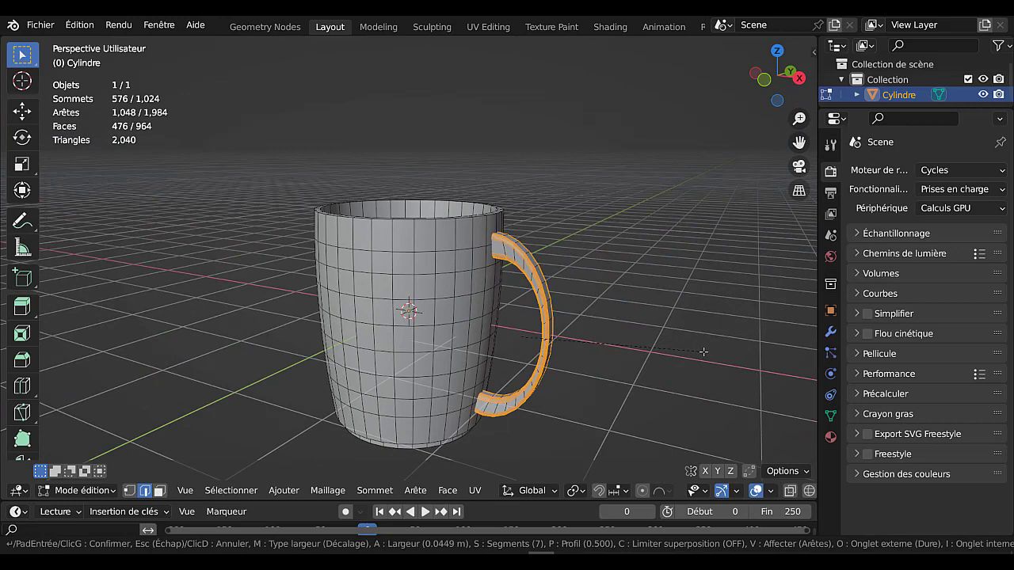
click(704, 351)
Preview the smoothed mug in Object mode from a few angles, then return to Edit mode
key(Tab)
middle_drag(650, 339, 602, 283)
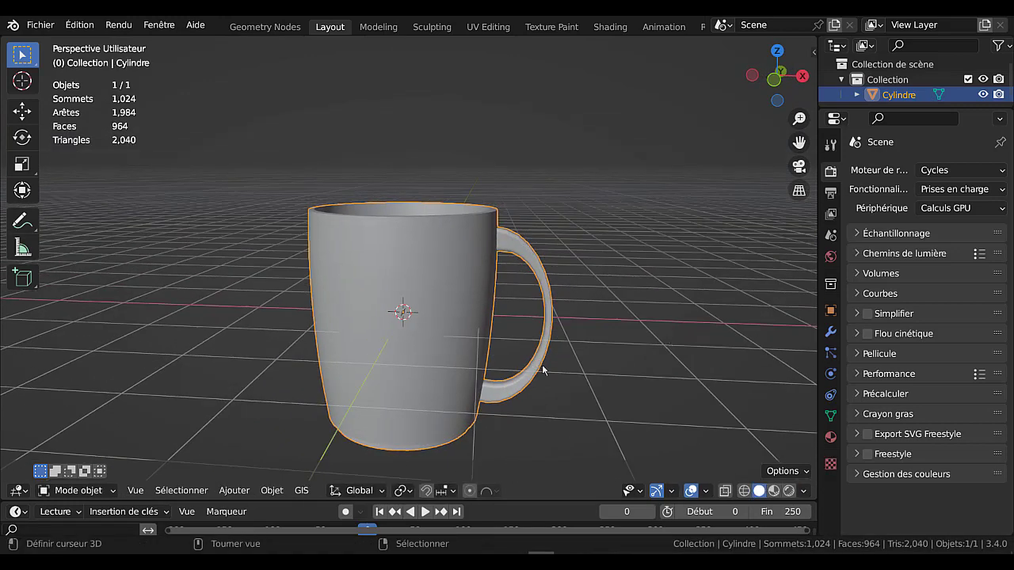
mouse_move(575, 331)
middle_down()
mouse_move(539, 319)
mouse_move(528, 333)
middle_up()
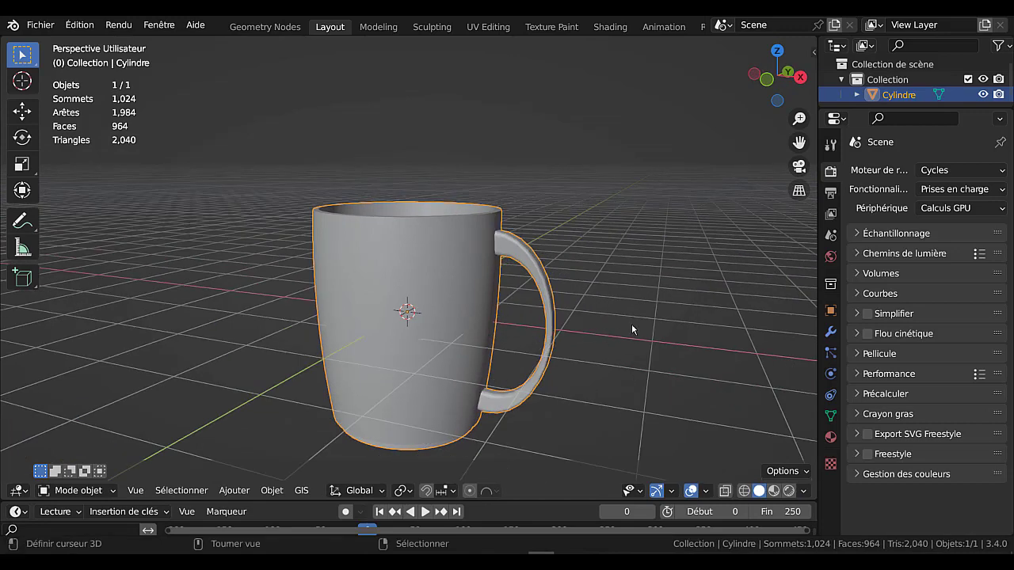
key(Tab)
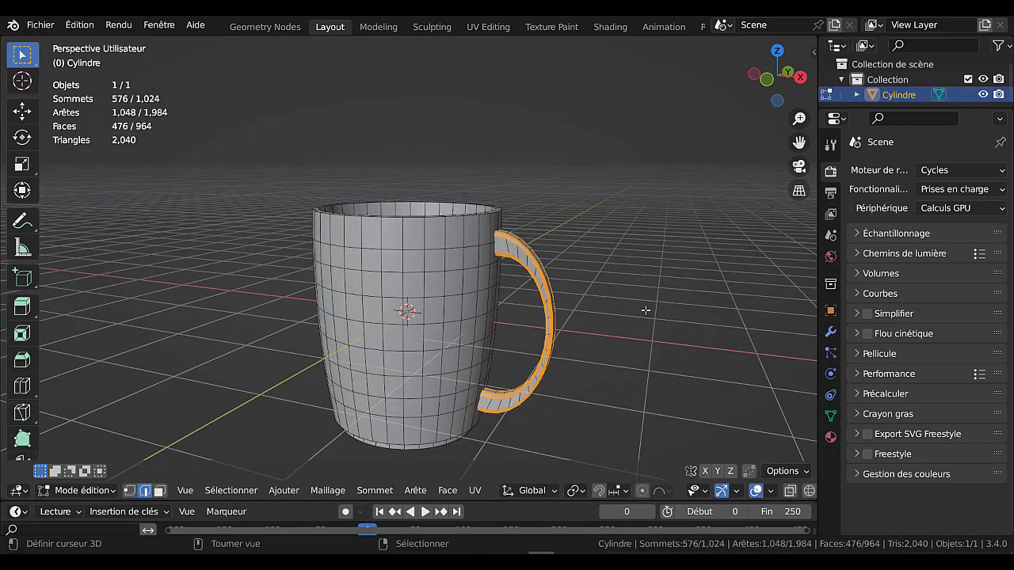
Select the whole connected handle and separate it into its own object
key(ctrl+l)
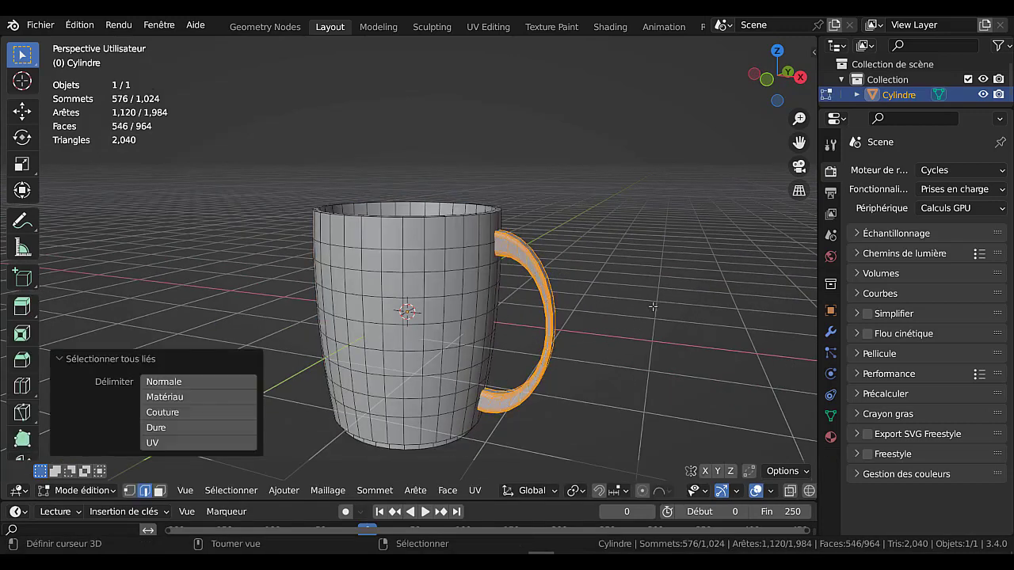
middle_drag(652, 306, 634, 305)
key(p)
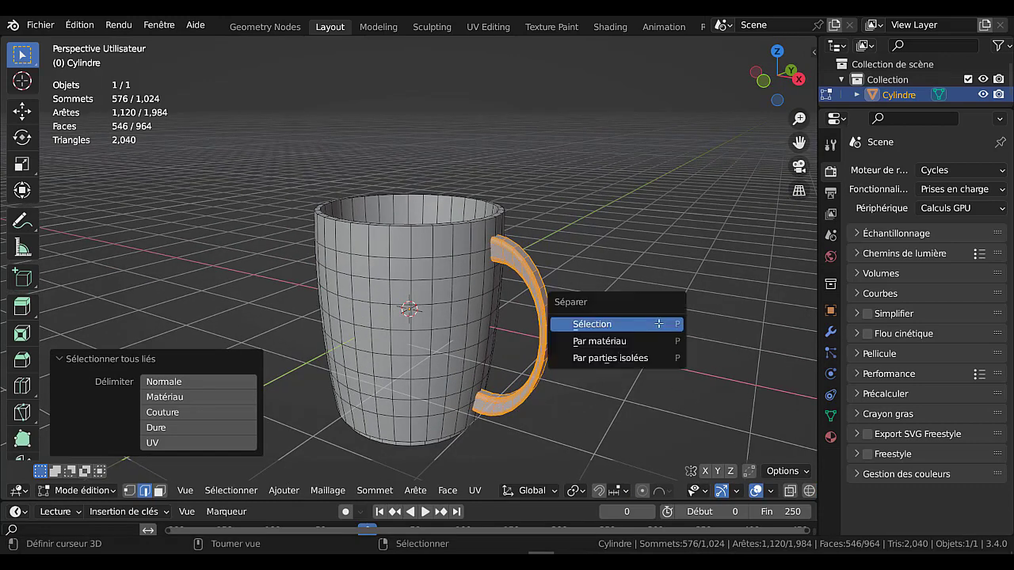
click(659, 327)
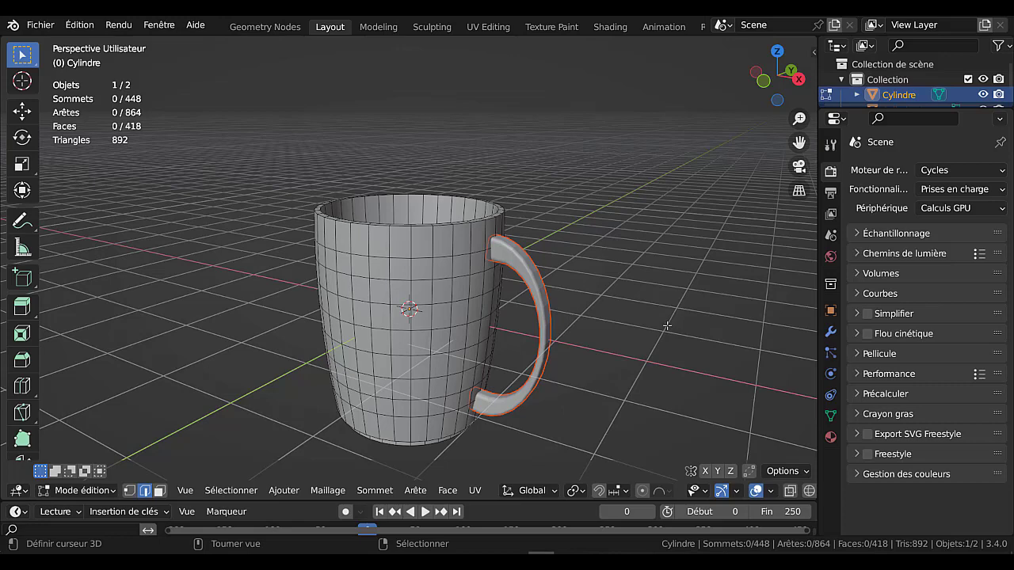
In Object mode, select both the handle and cup and join them with Ctrl+J
key(Tab)
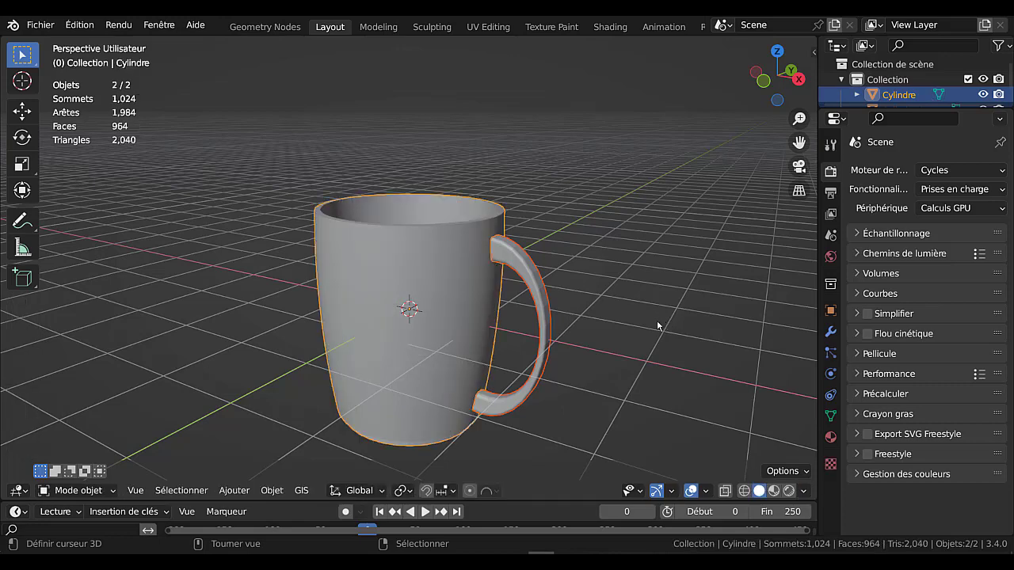
key(shift)
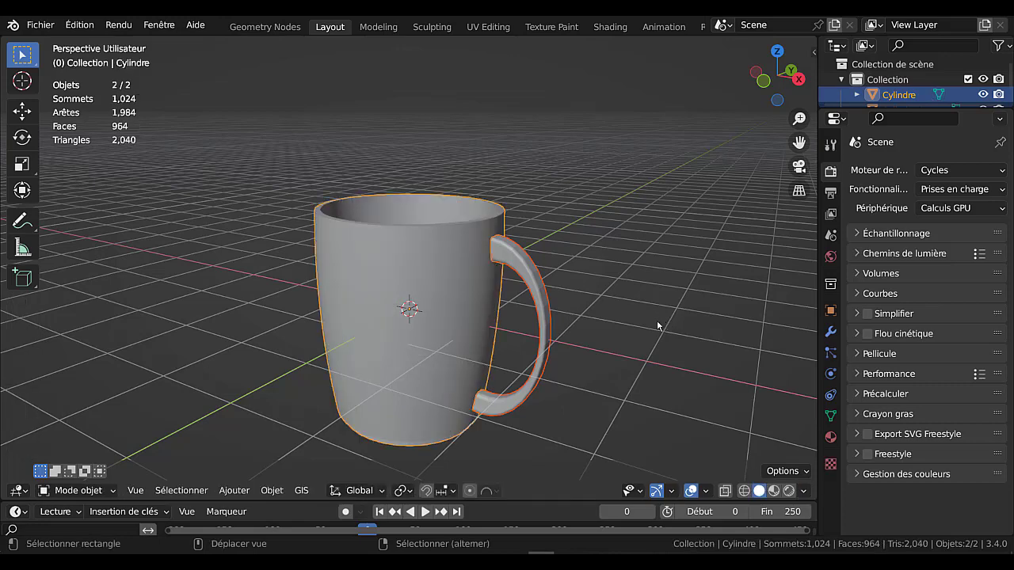
key(ctrl)
key(ctrl+j)
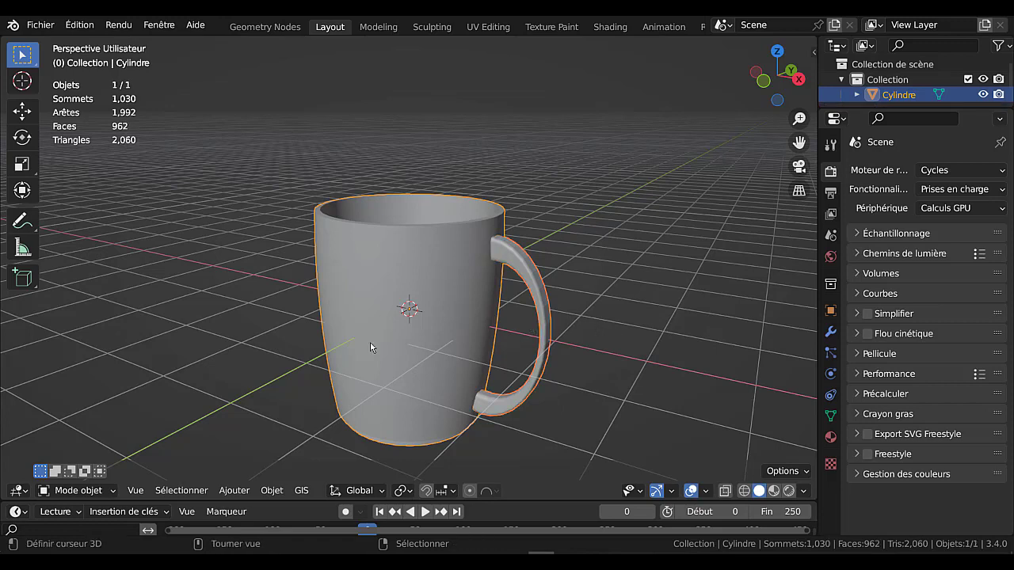
Apply Ombrage lissé auto from Quick Favorites, keeping the 30° angle
click(40, 26)
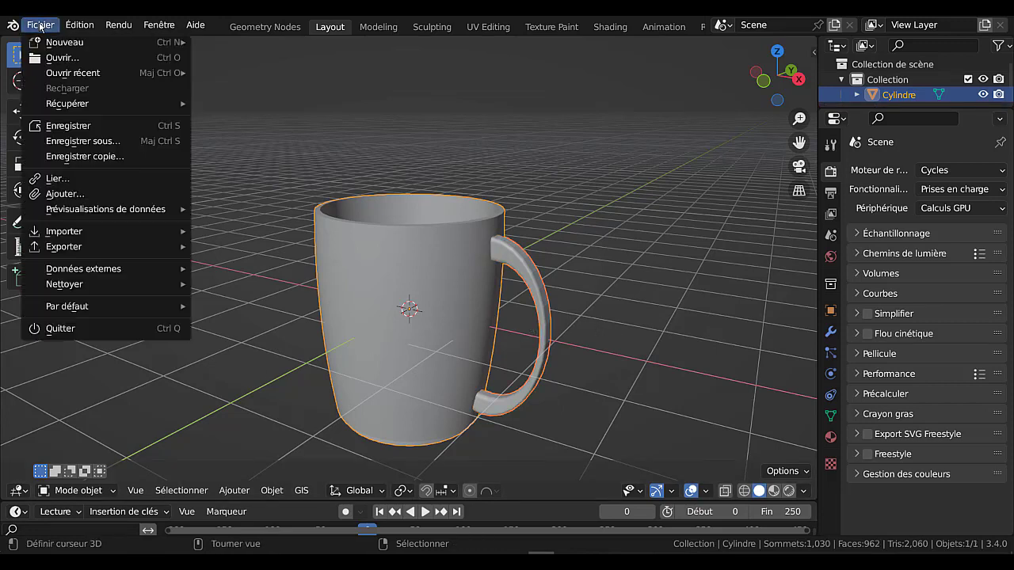
mouse_move(79, 25)
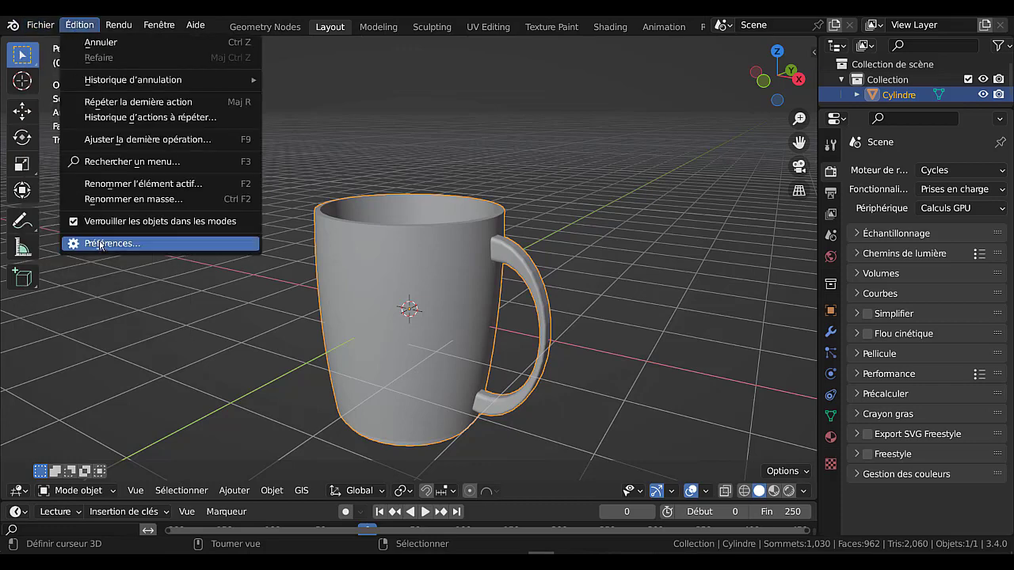
scroll(676, 285, up, 1)
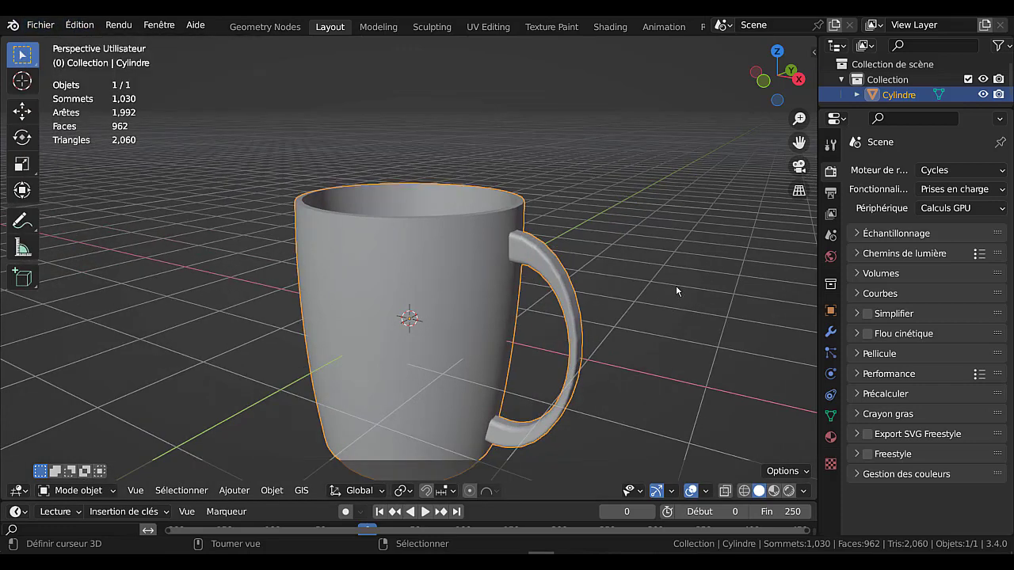
shift+middle_drag(656, 283, 623, 256)
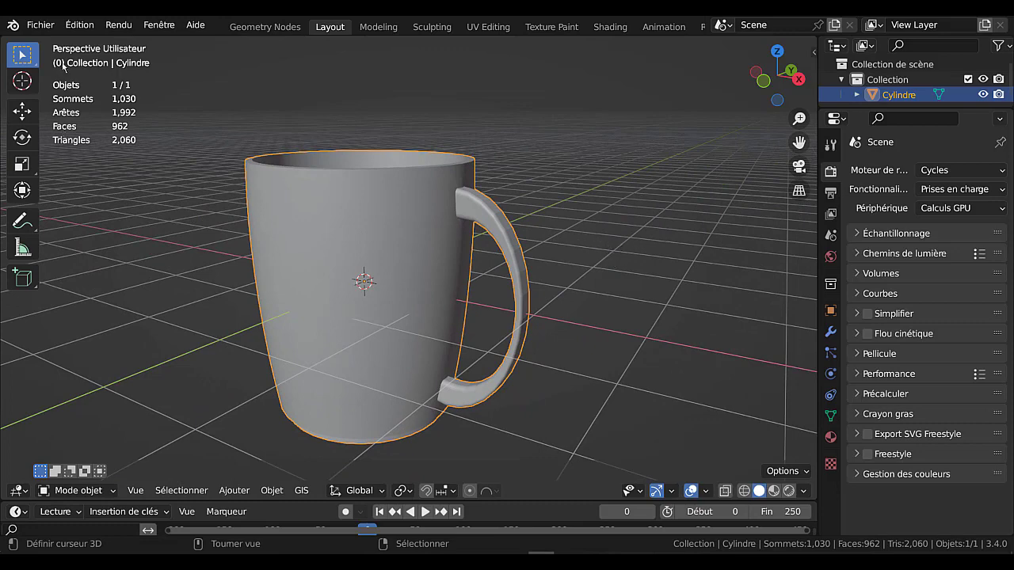
click(72, 28)
key(q)
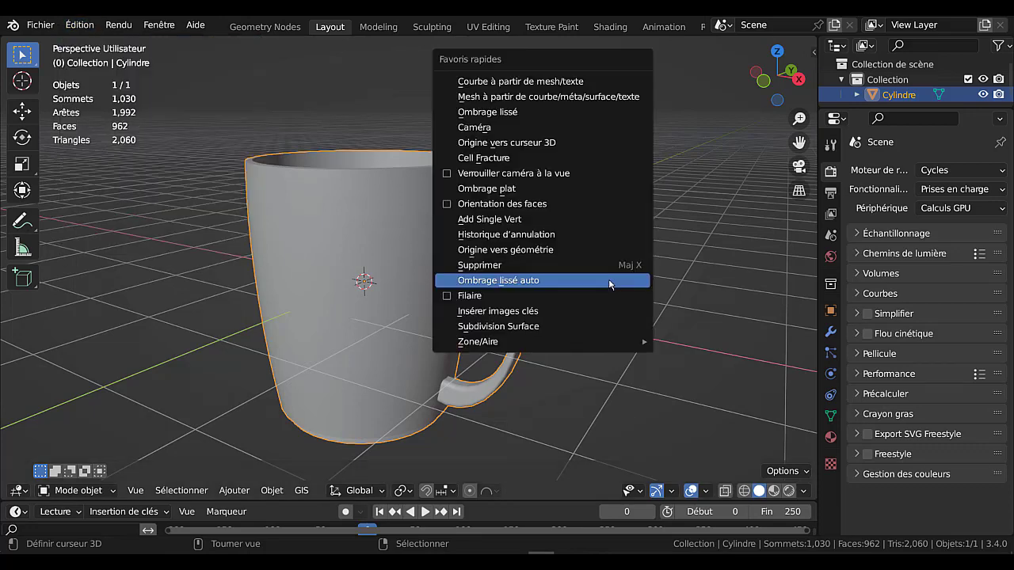
click(583, 283)
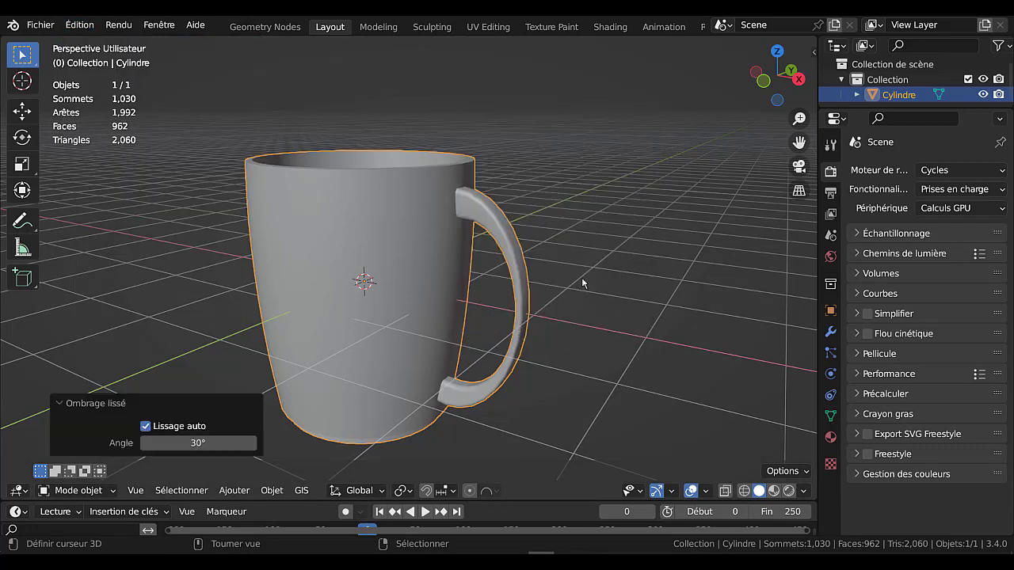
middle_drag(583, 282, 677, 281)
Run Tout vérifier in the side panel's 3D-Print tab, then enter Edit Mode
key(n)
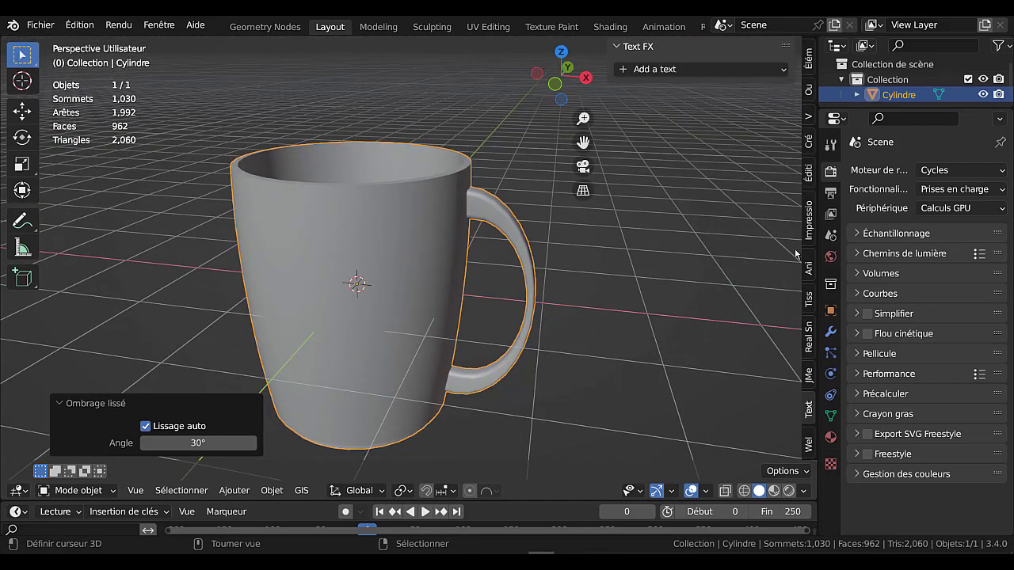
click(808, 224)
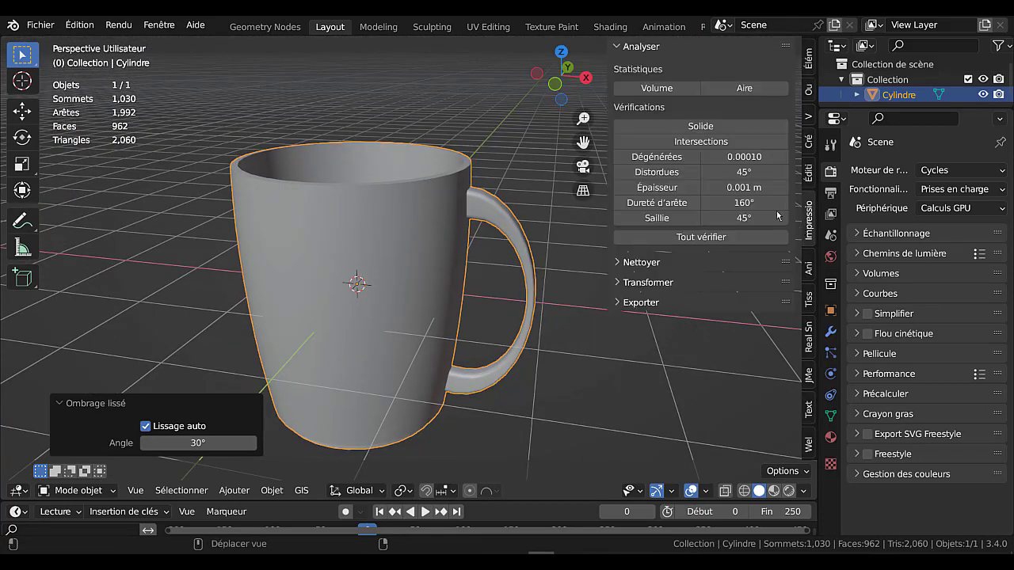
click(707, 239)
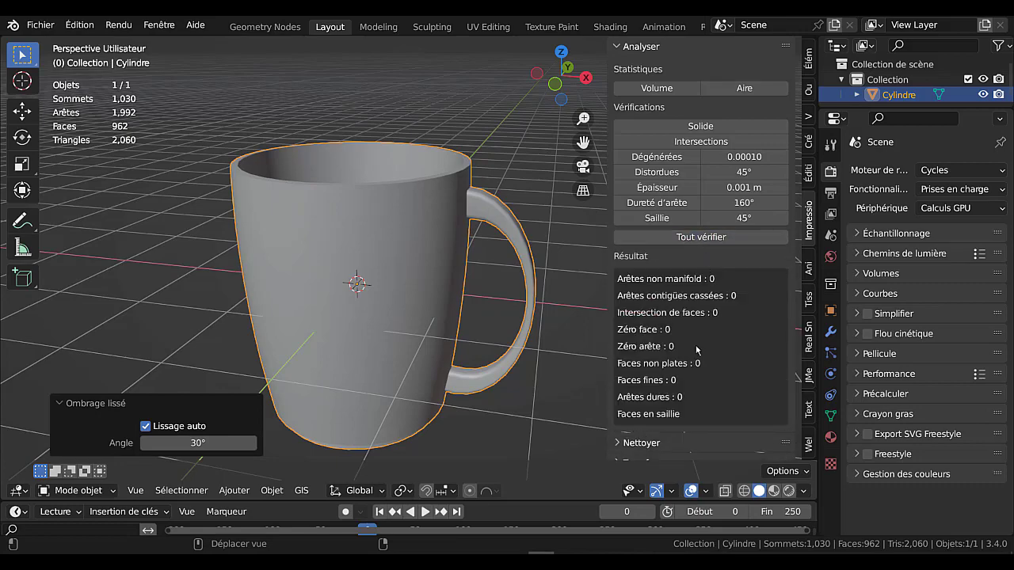
mouse_move(575, 358)
middle_down()
mouse_move(515, 356)
mouse_move(537, 401)
middle_up()
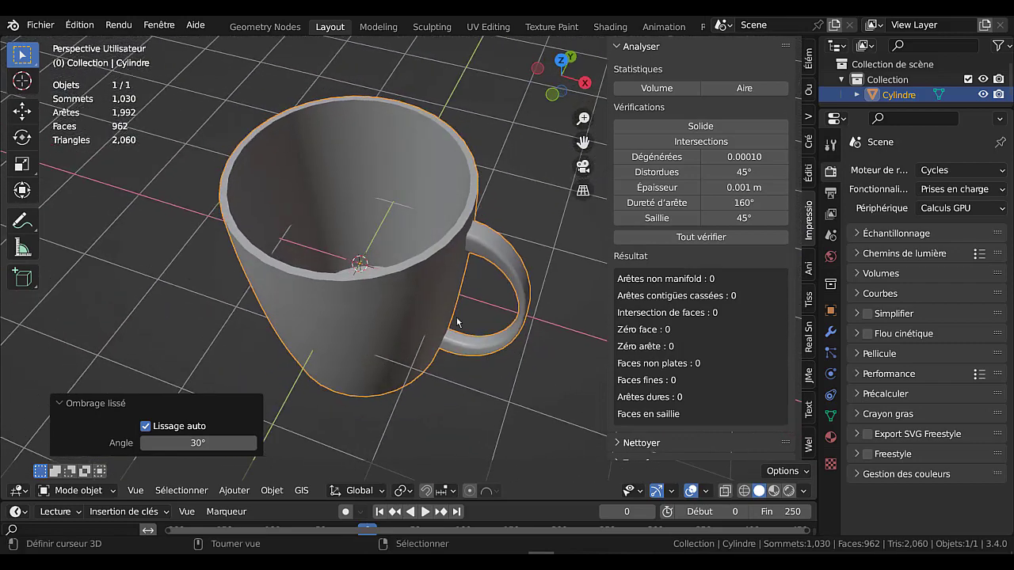
key(Tab)
In face mode, select the inner wall faces, scale them to 1.02 and raise them along Z
middle_drag(516, 279, 507, 259)
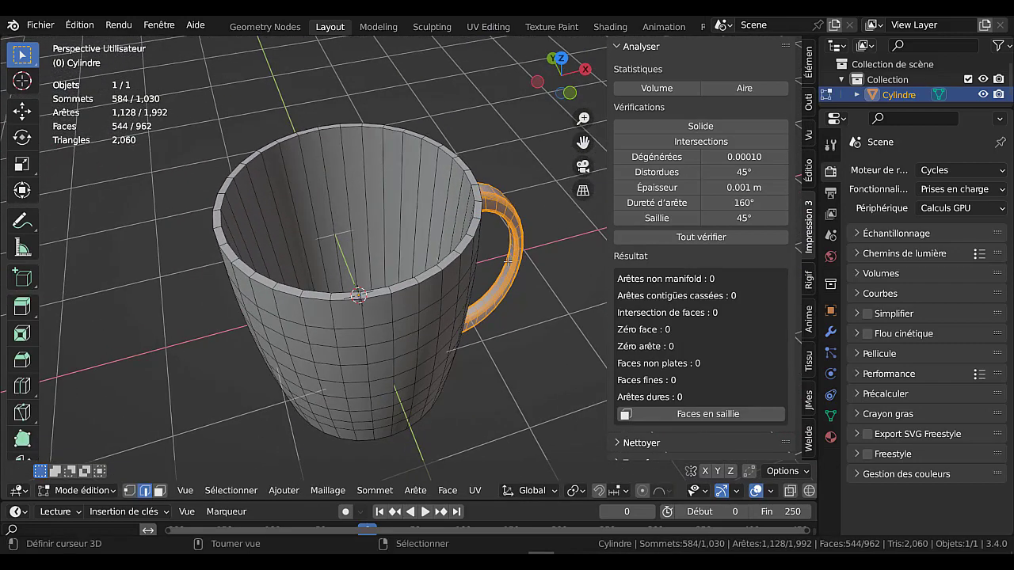
click(159, 490)
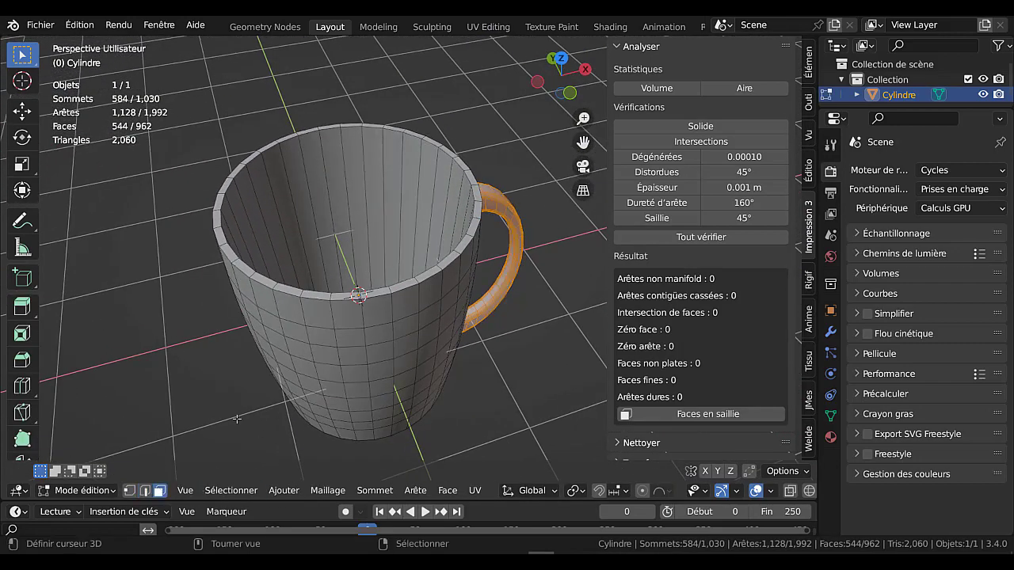
alt+click(404, 222)
middle_drag(499, 371, 500, 377)
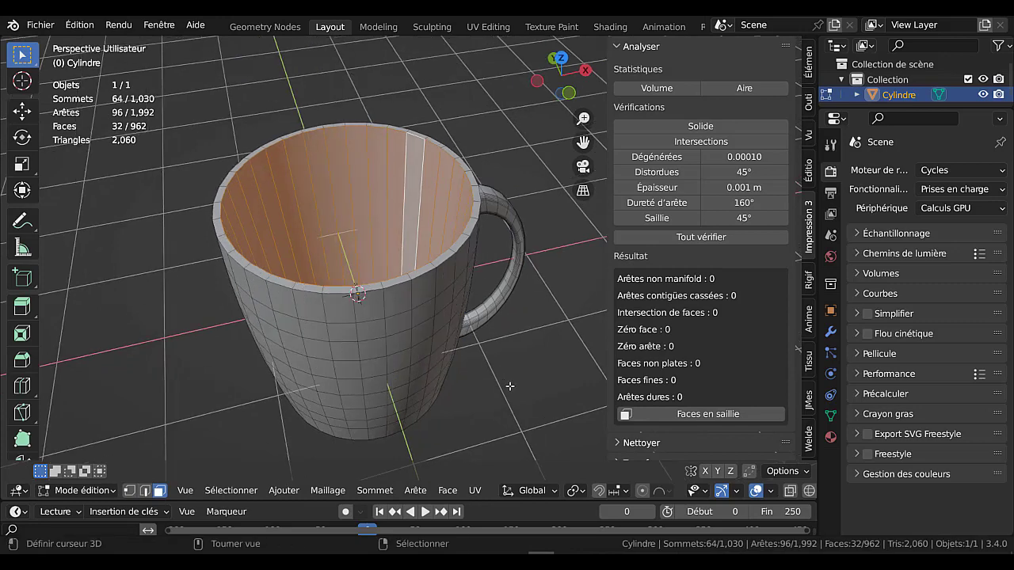
key(s)
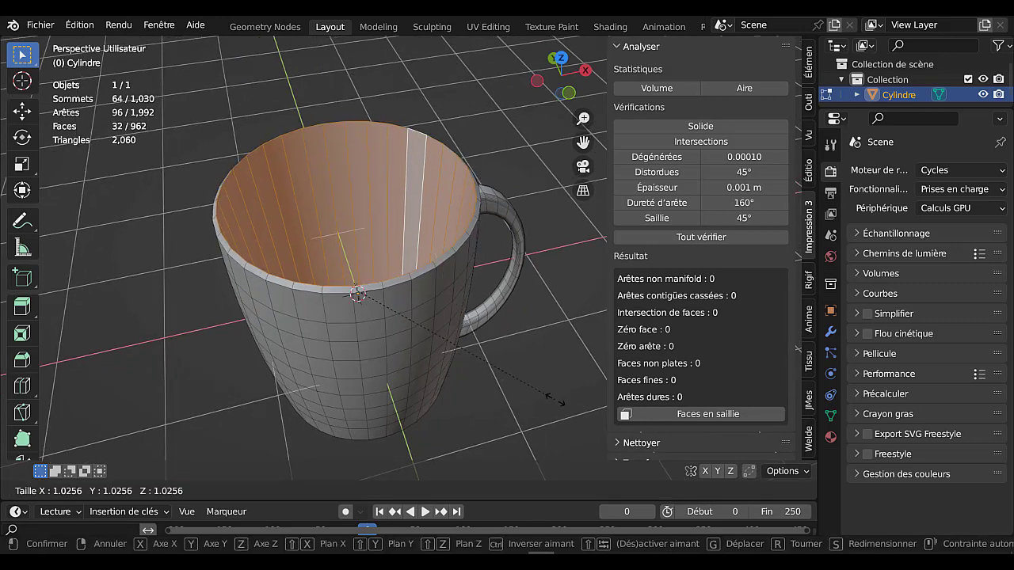
click(546, 398)
key(g)
key(z)
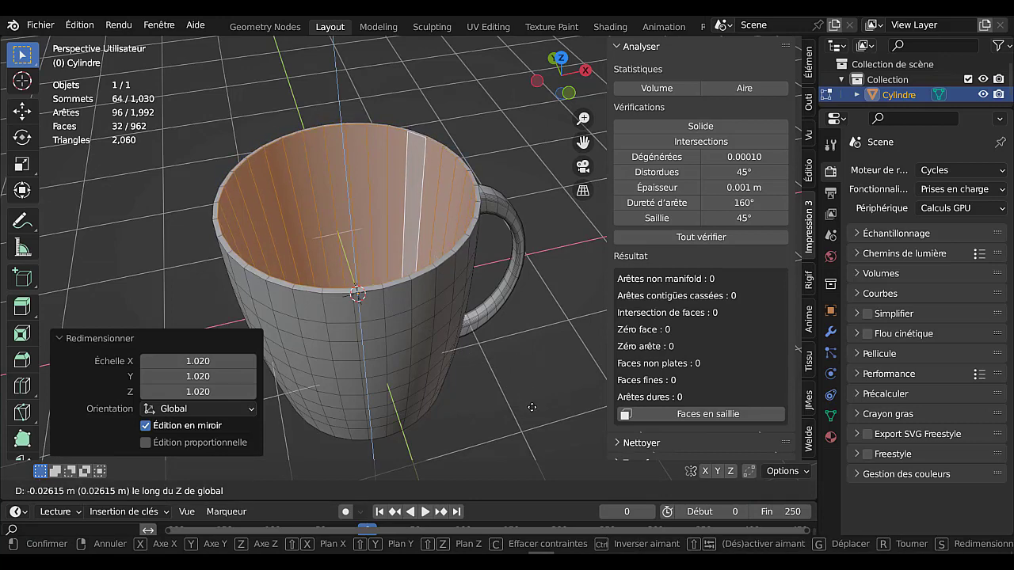
click(531, 414)
Inspect the mug in Object mode, then raise the inner wall another 0.02869 m along Z
key(Tab)
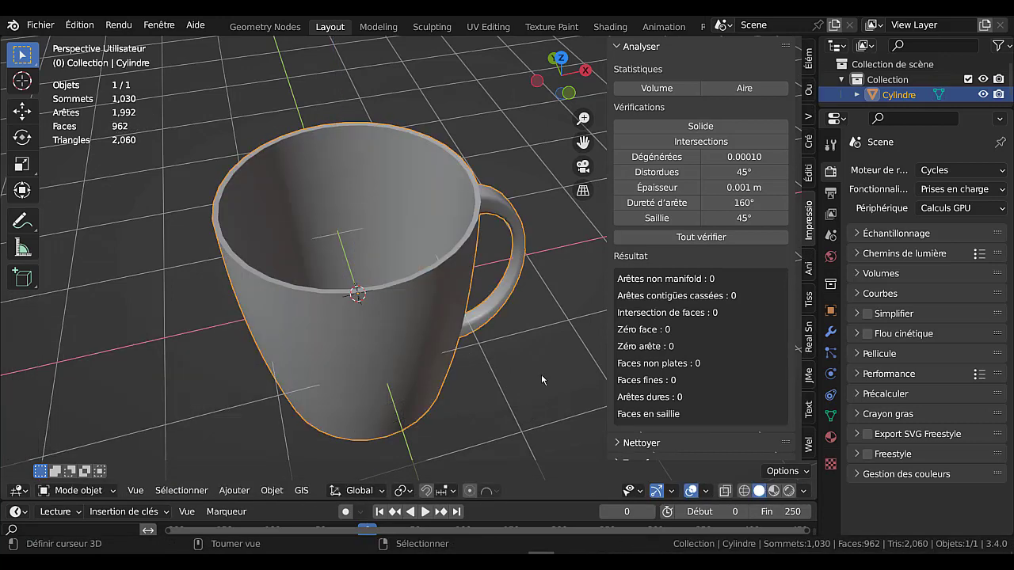
mouse_move(540, 373)
middle_down()
mouse_move(540, 432)
mouse_move(498, 203)
mouse_move(492, 294)
middle_up()
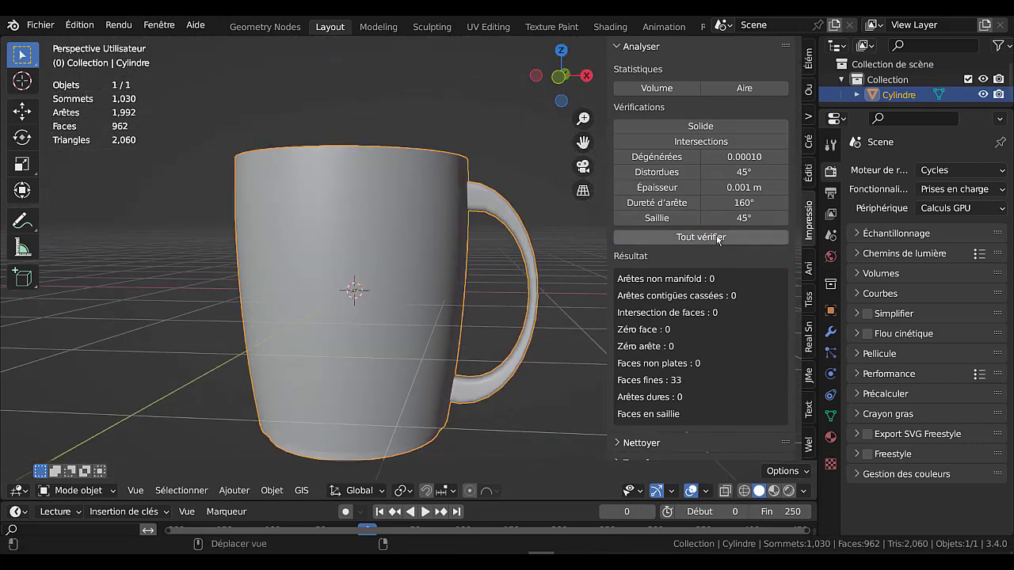
mouse_move(532, 269)
middle_down()
mouse_move(527, 307)
mouse_move(533, 287)
mouse_move(539, 333)
middle_up()
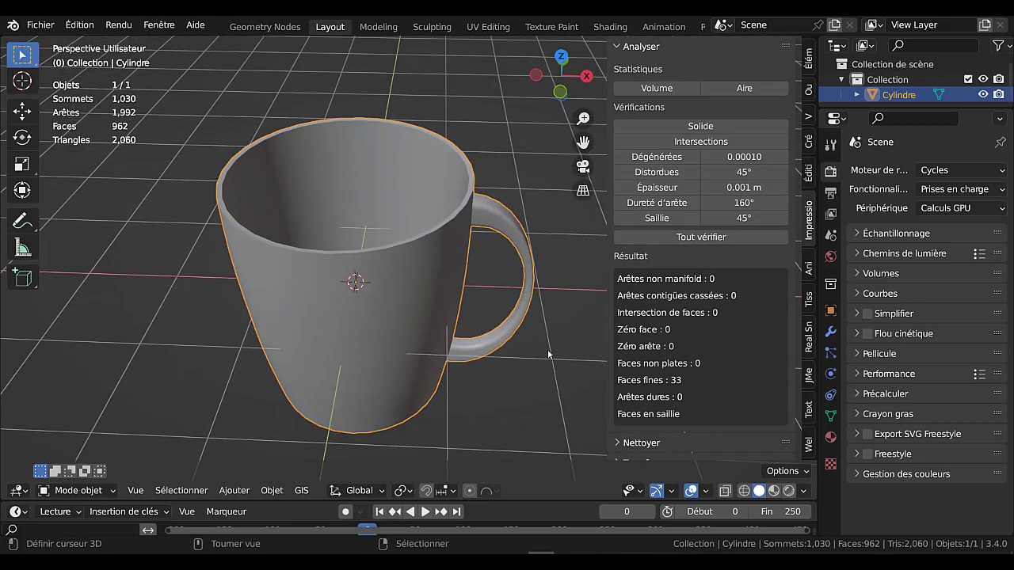
key(Tab)
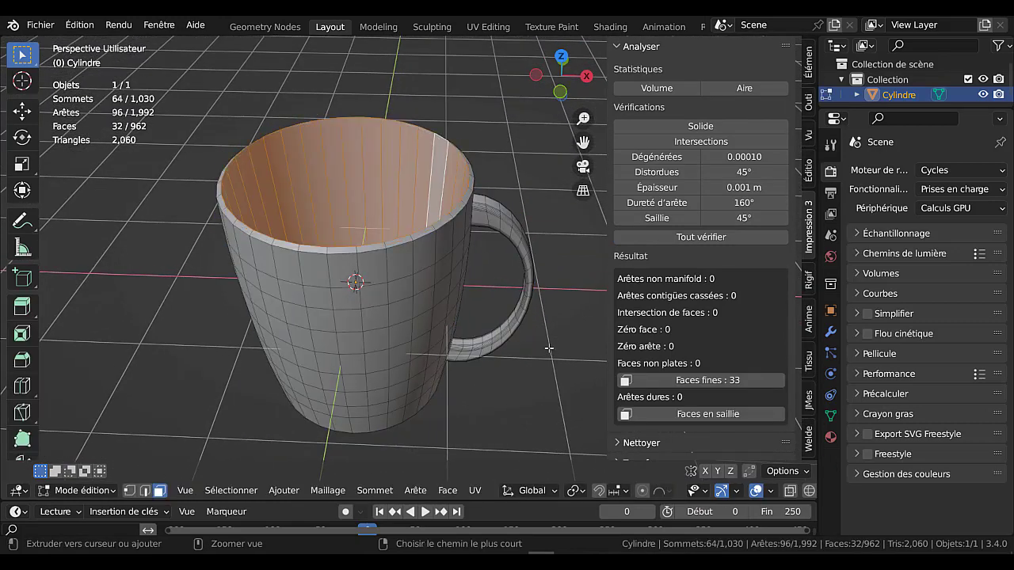
scroll(456, 297, up, 2)
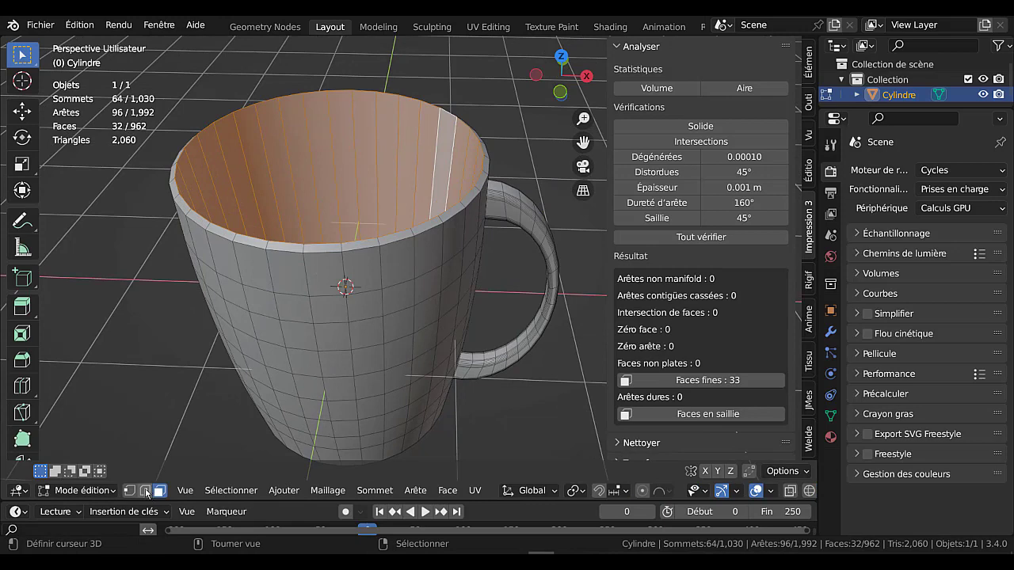
key(g)
key(z)
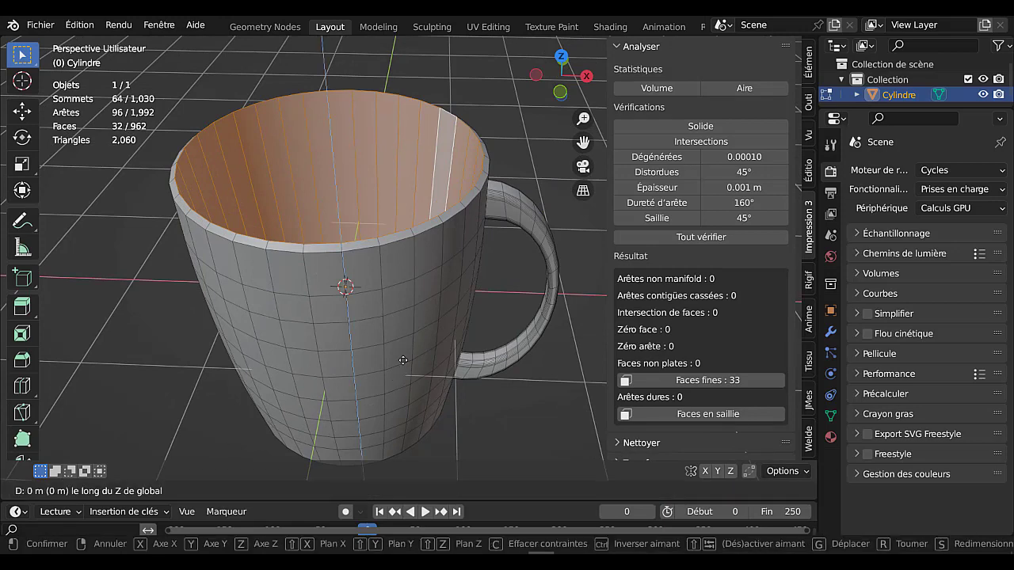
click(406, 337)
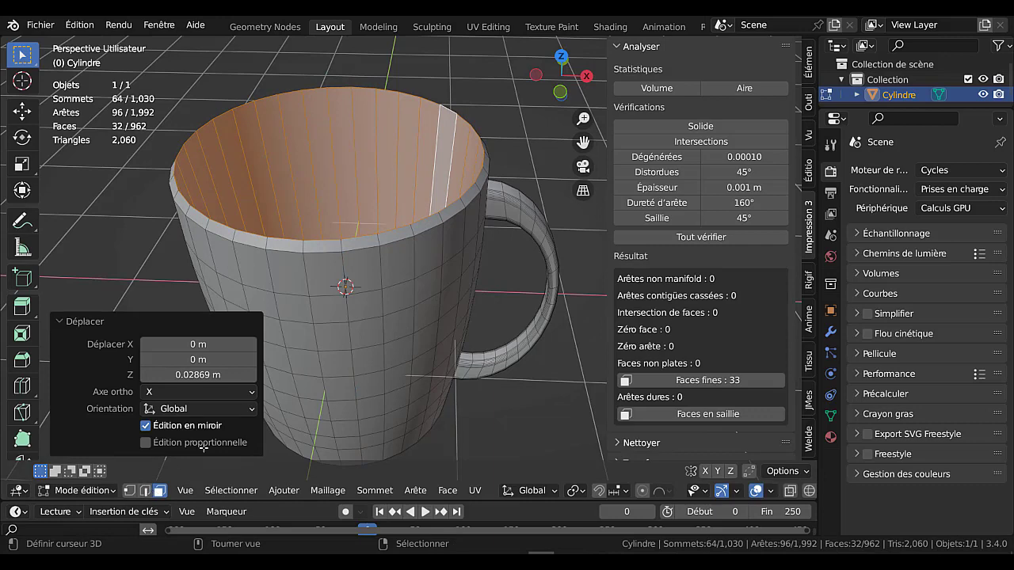
Select the rim face loop, flatten it with S Z 0, and rerun the print checks
alt+click(409, 232)
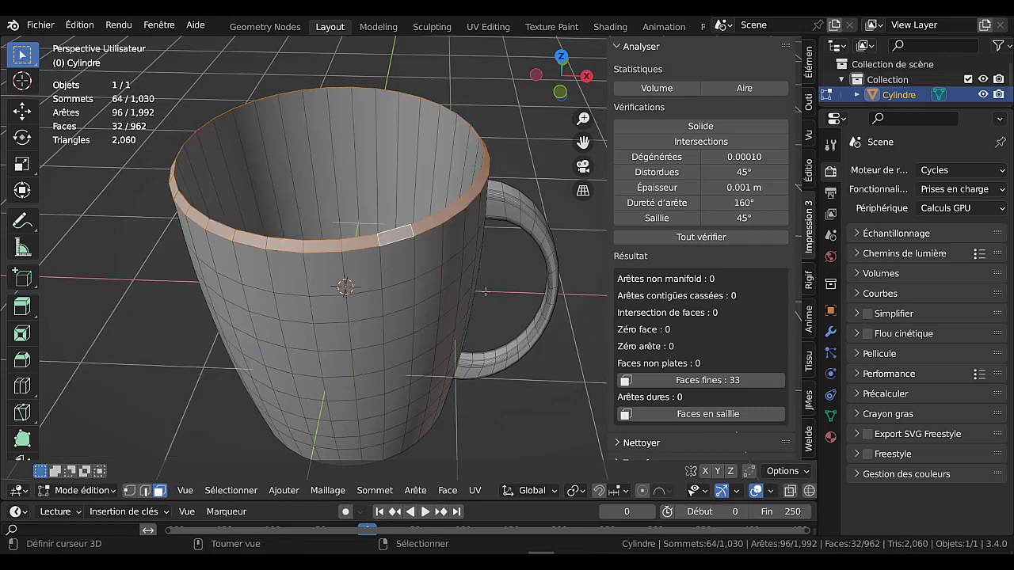
text(sz)
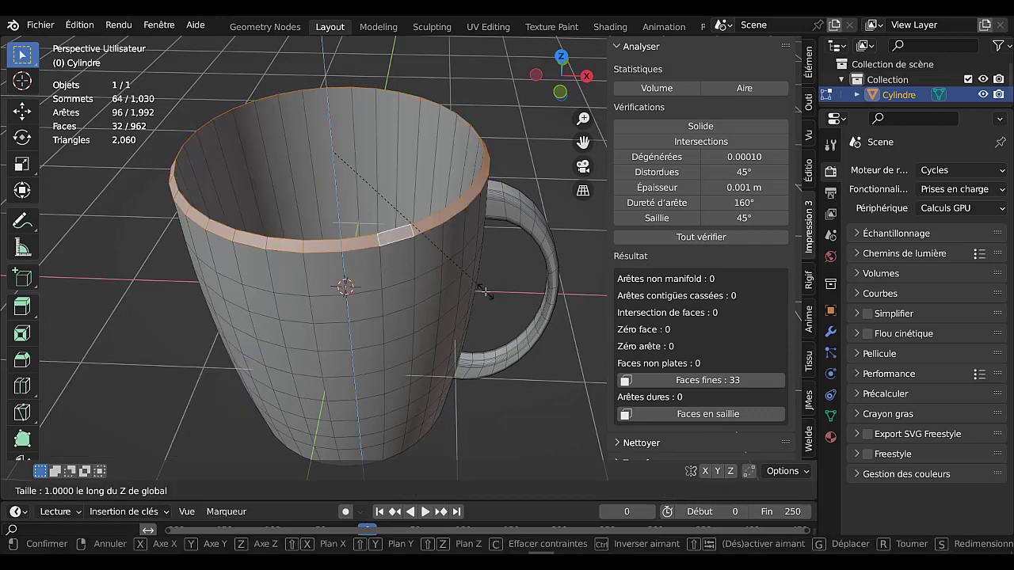
text(0)
key(Return)
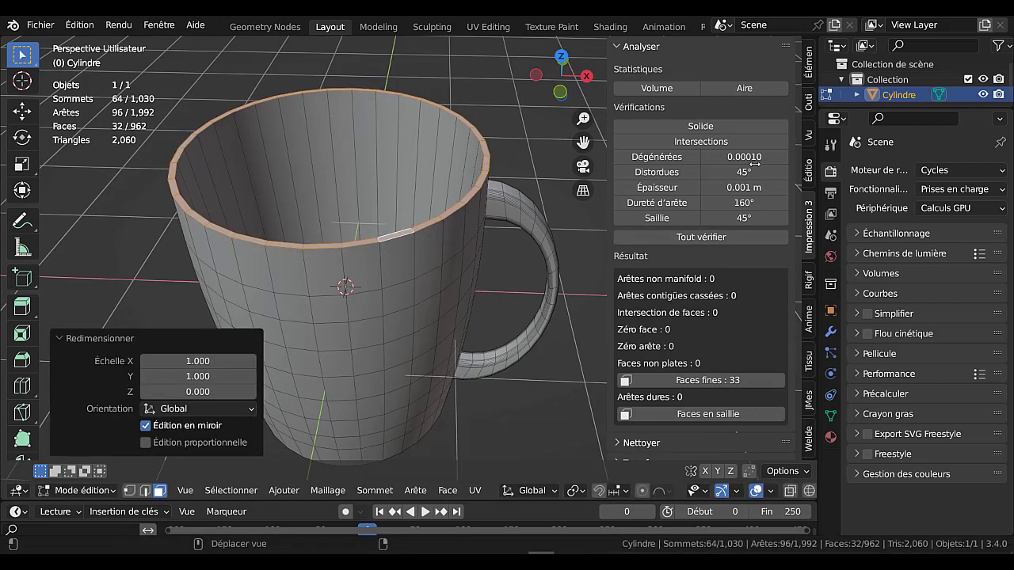
click(744, 237)
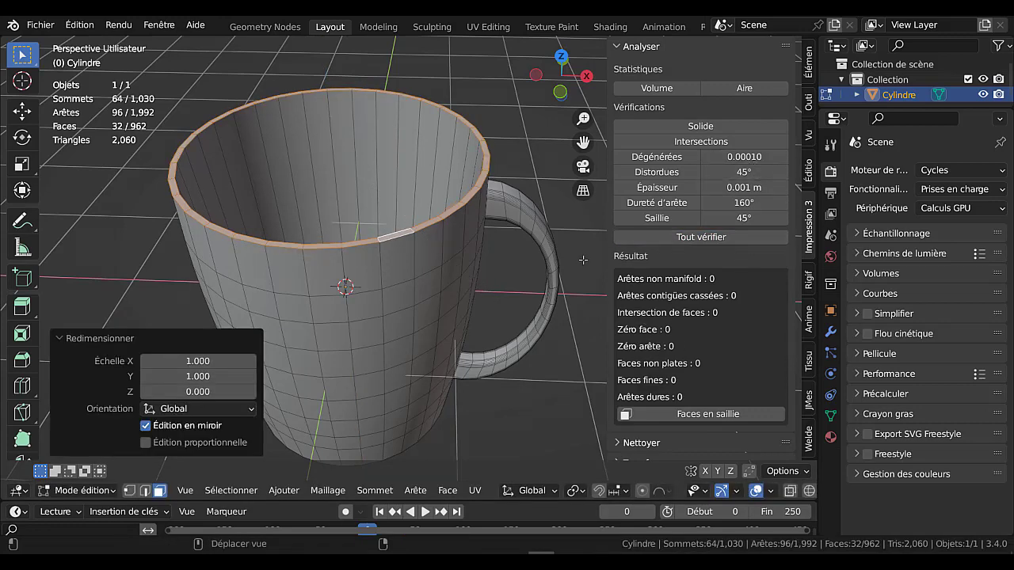
key(Tab)
mouse_move(507, 301)
middle_down()
mouse_move(486, 150)
mouse_move(511, 319)
mouse_move(513, 209)
mouse_move(555, 190)
middle_up()
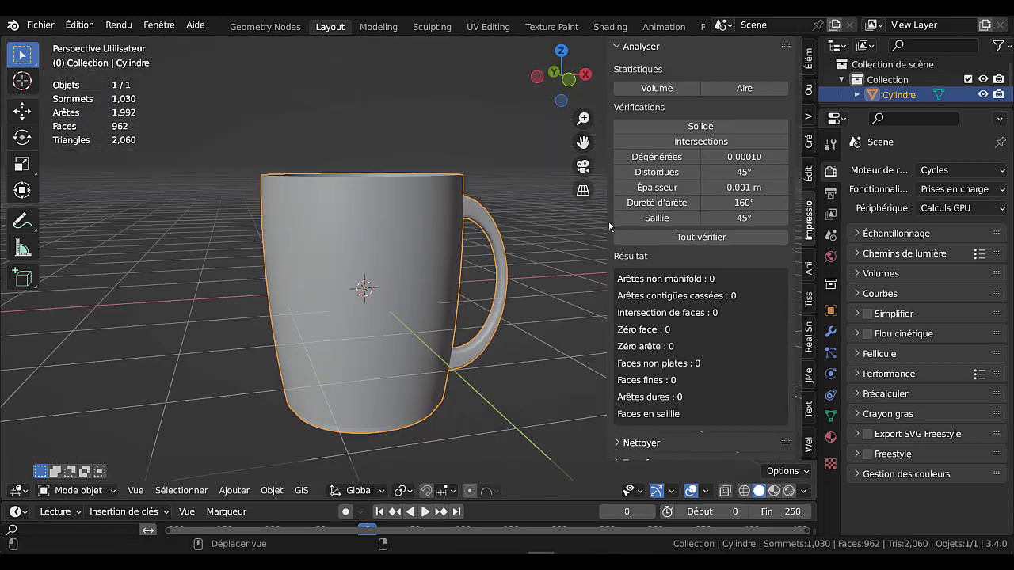
Delete the mug and hide the viewport sidebar
key(g)
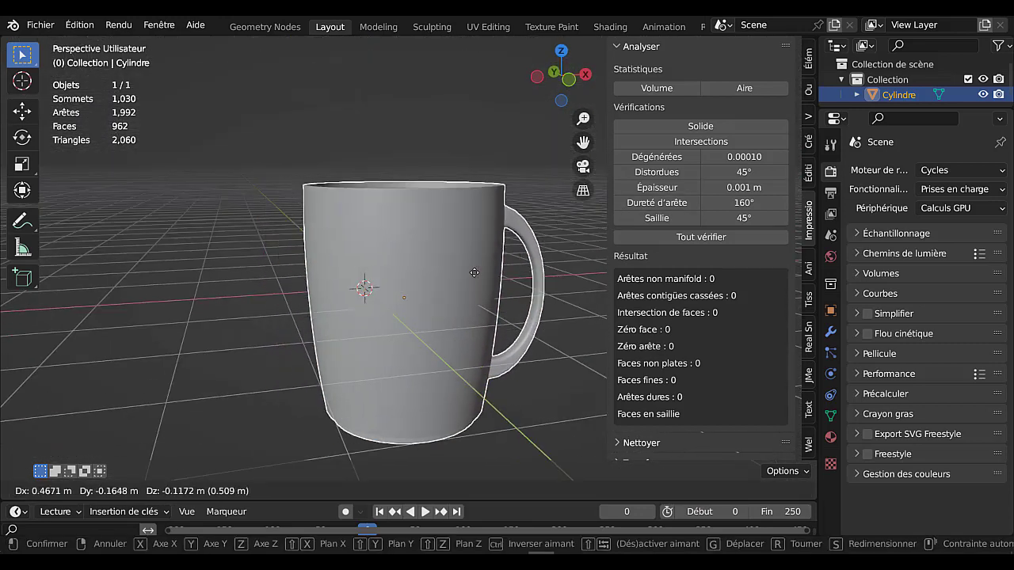
right_click(413, 280)
key(x)
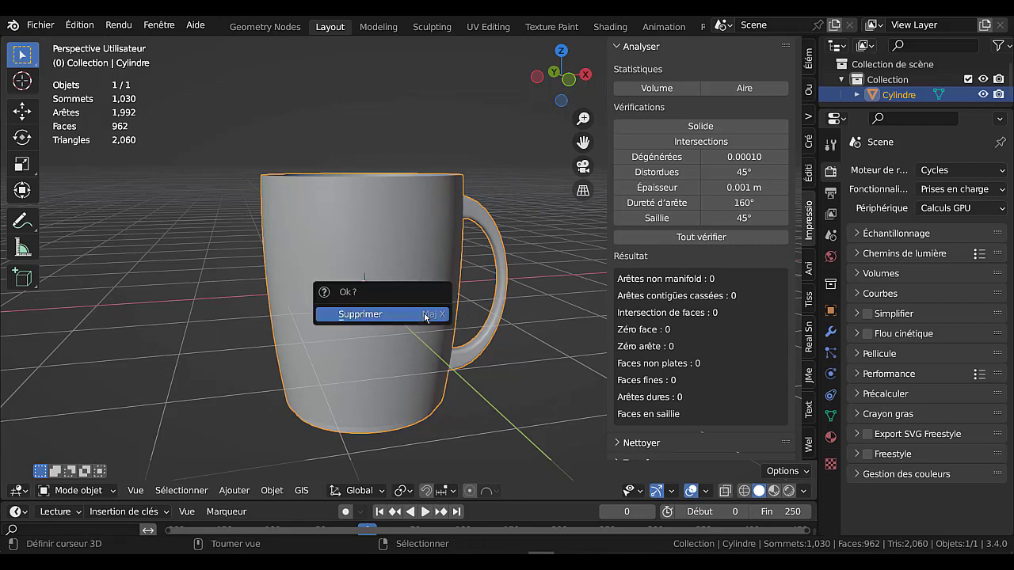
click(424, 312)
mouse_move(575, 257)
middle_down()
mouse_move(483, 294)
mouse_move(500, 291)
middle_up()
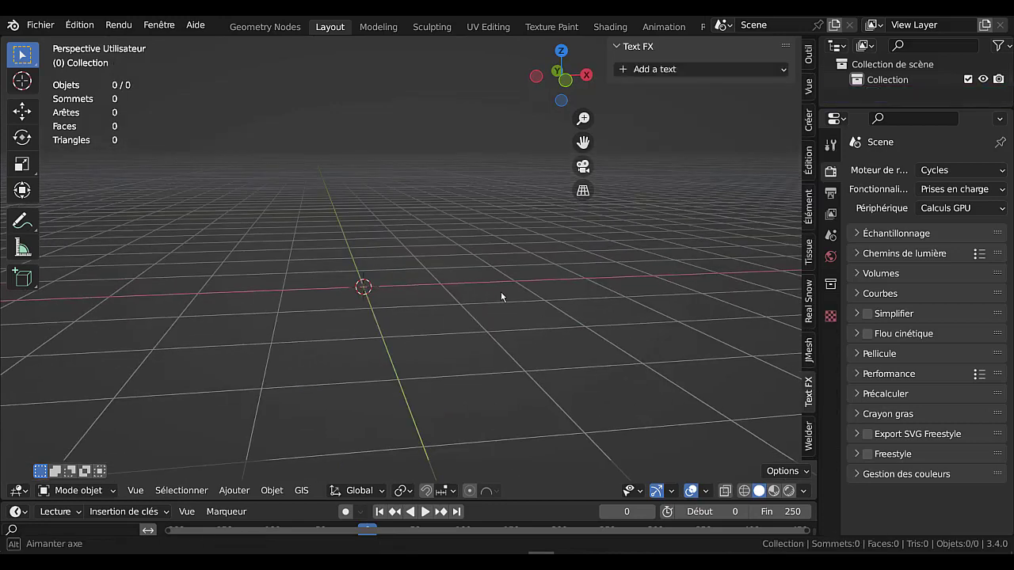
key(n)
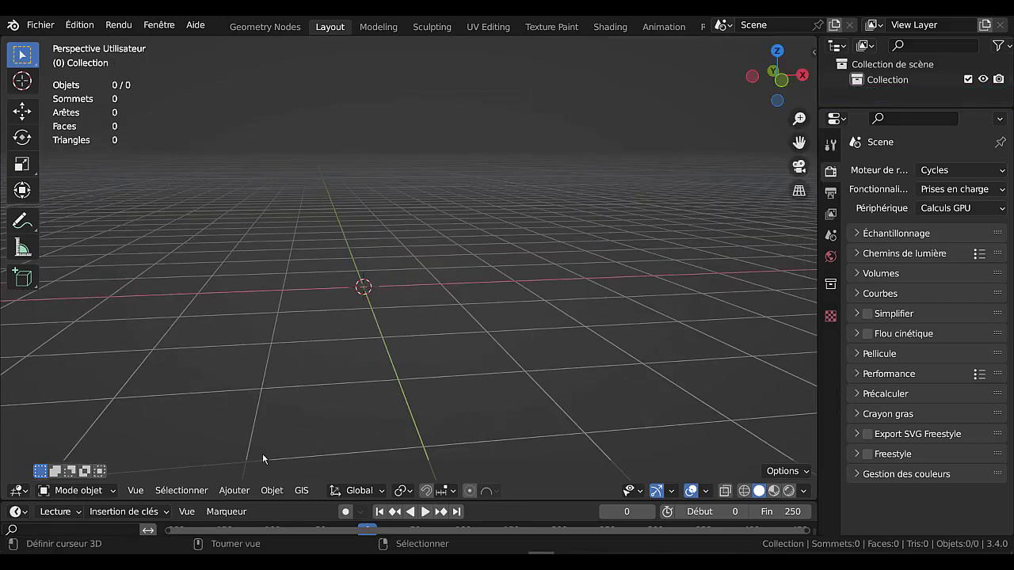
Add a 1 m UV sphere with 32 segments and 16 rings, framed in front view, in Edit Mode
click(234, 491)
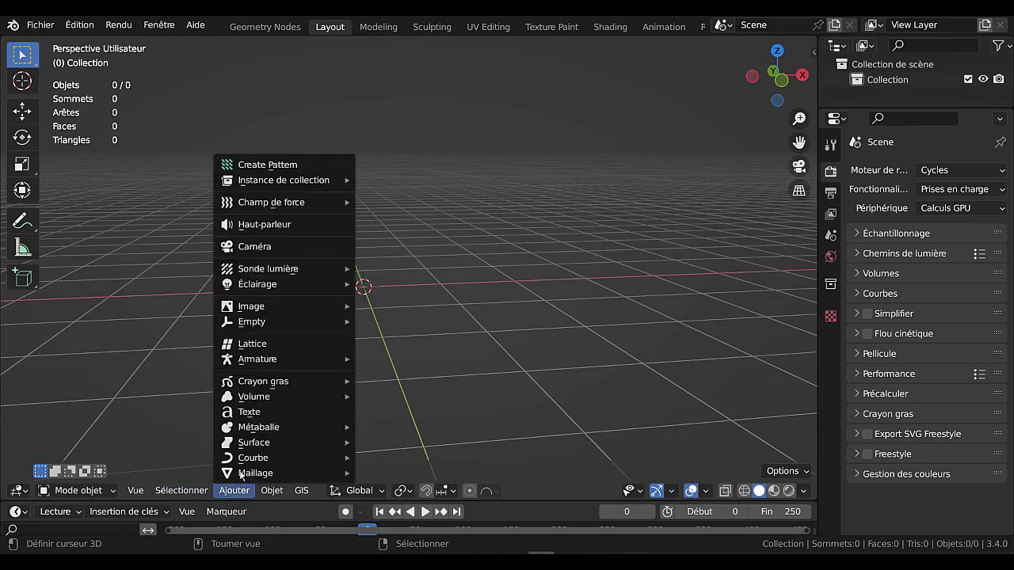
mouse_move(283, 472)
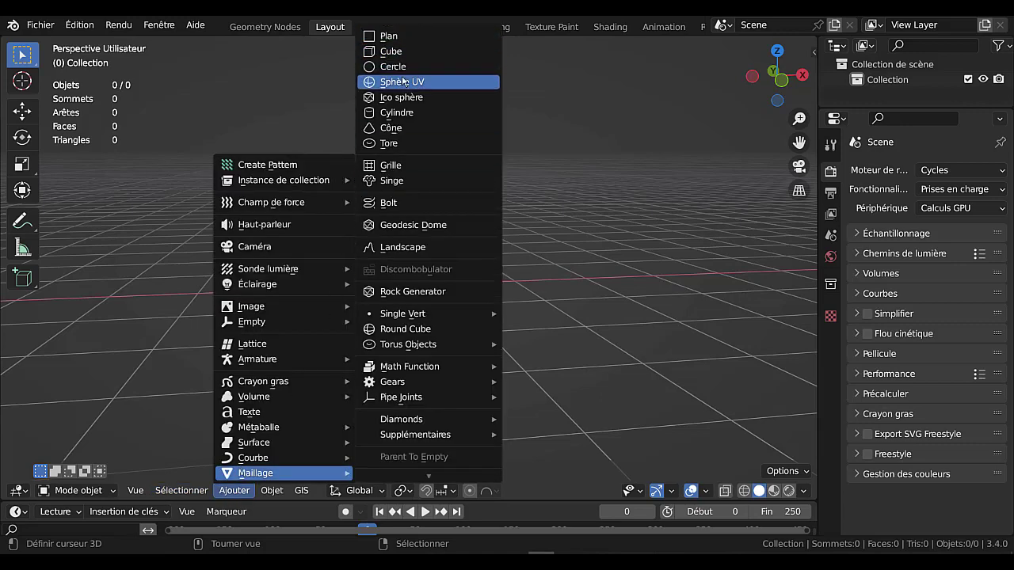
click(402, 82)
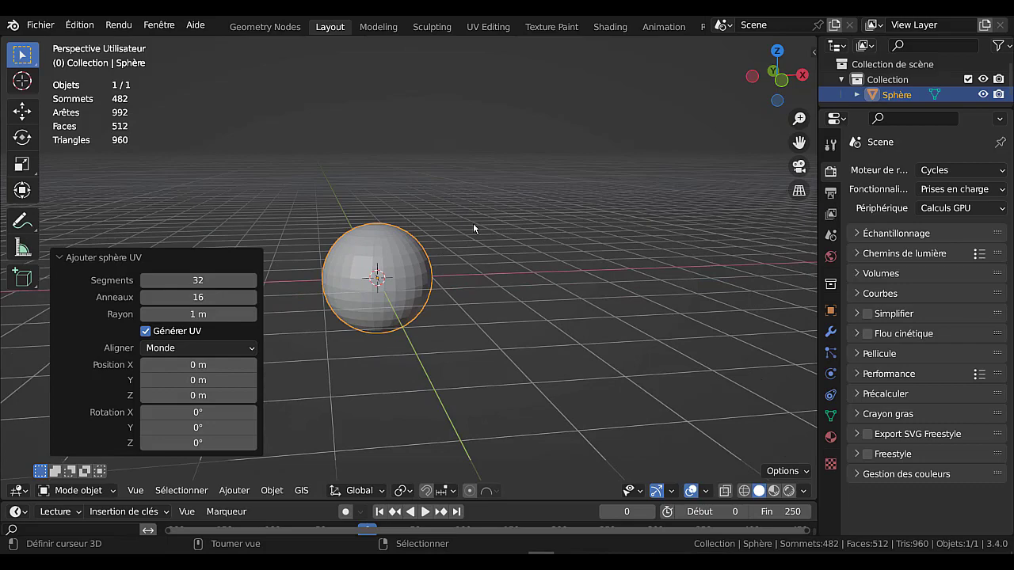
key(KP_1)
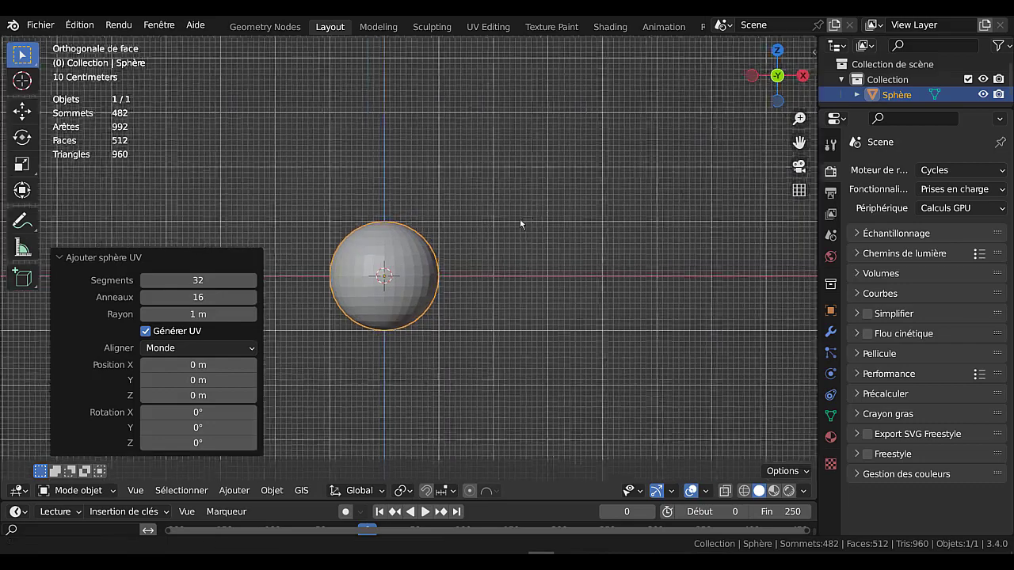
key(KP_Decimal)
key(Tab)
scroll(518, 271, up, 2)
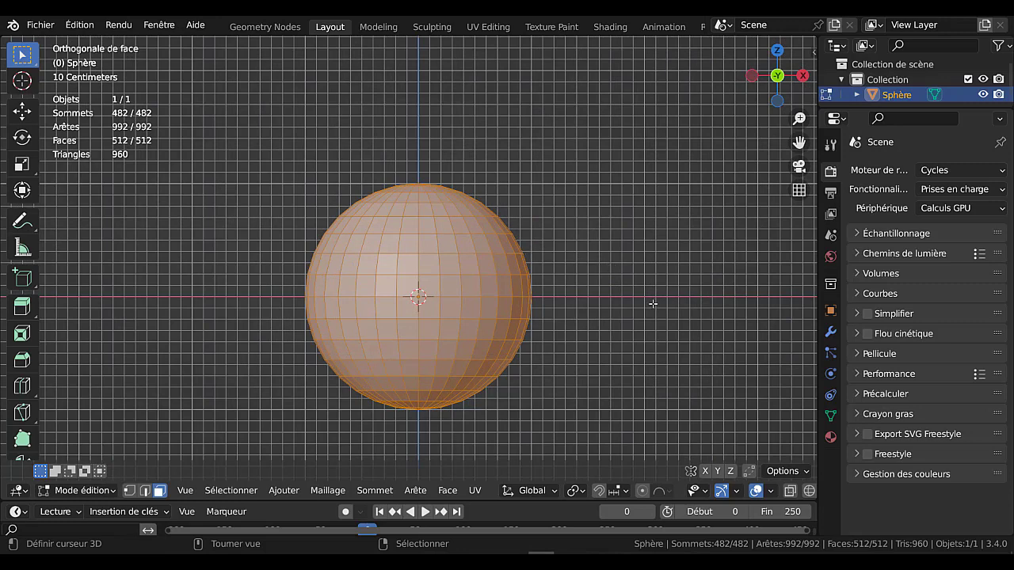
Turn on X-ray and delete the sphere's top cap faces
key(alt+z)
key(alt+a)
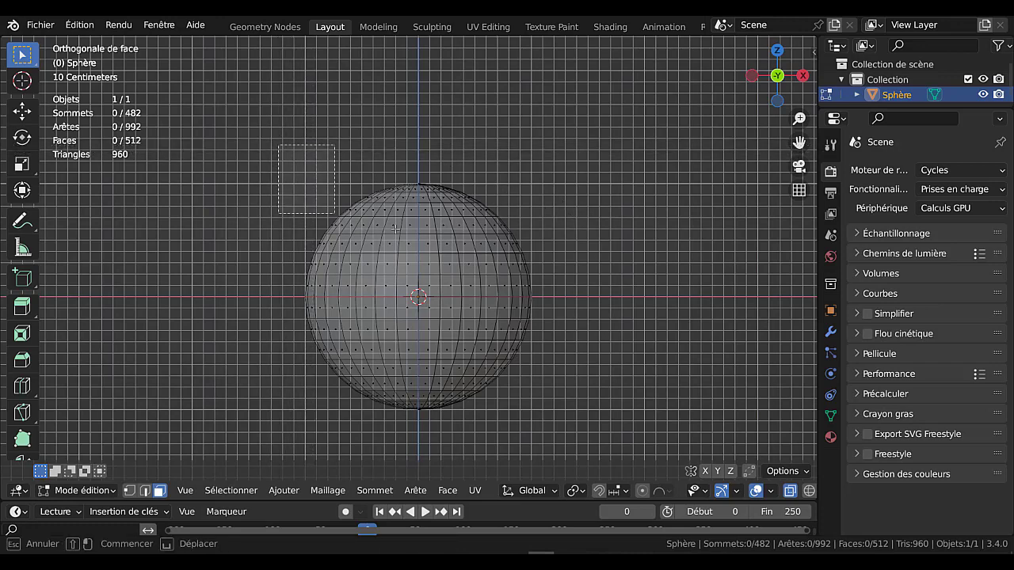
drag(277, 143, 543, 253)
key(x)
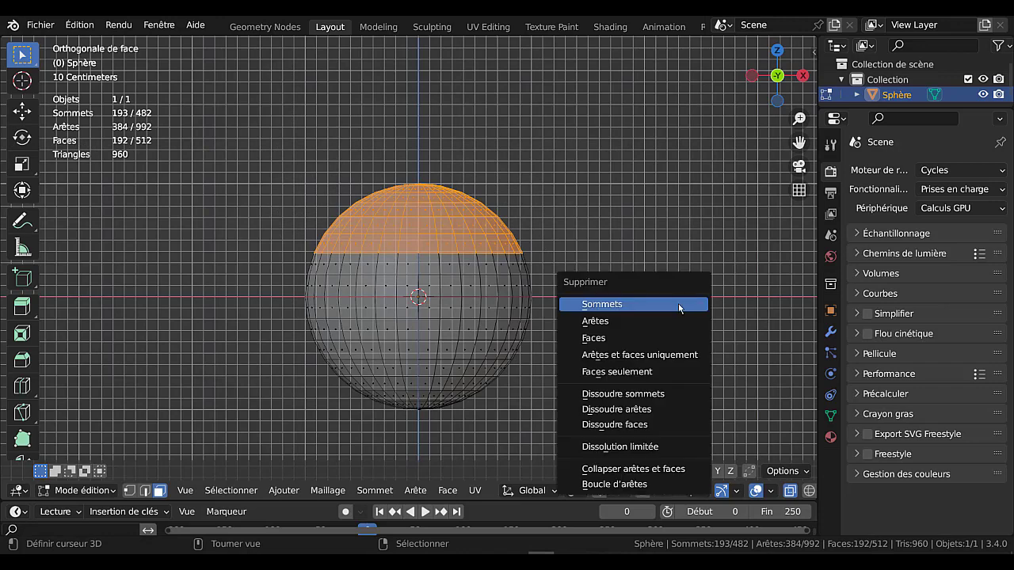
click(612, 338)
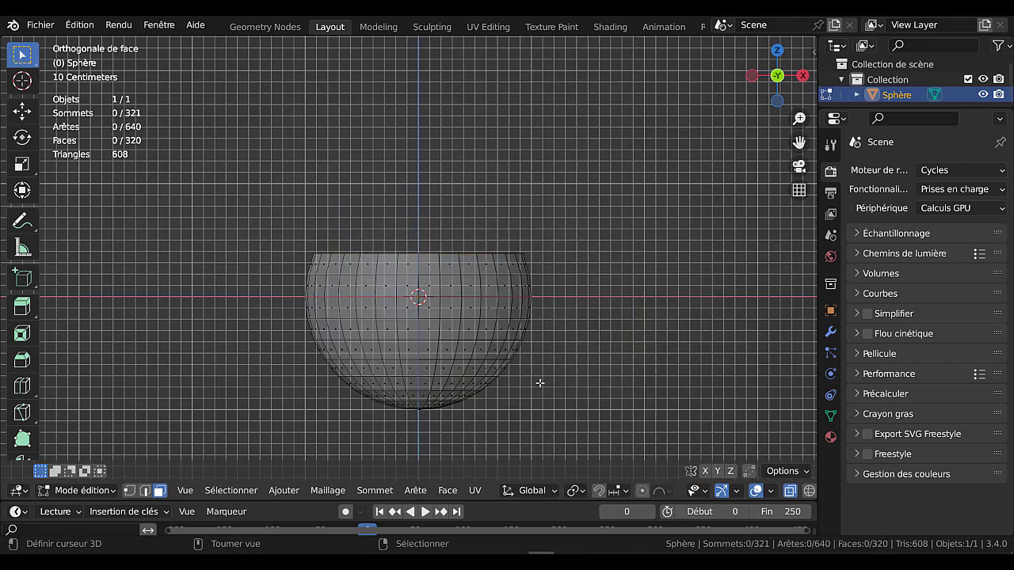
Flatten the sphere's bottom faces to zero height along Z
key(b)
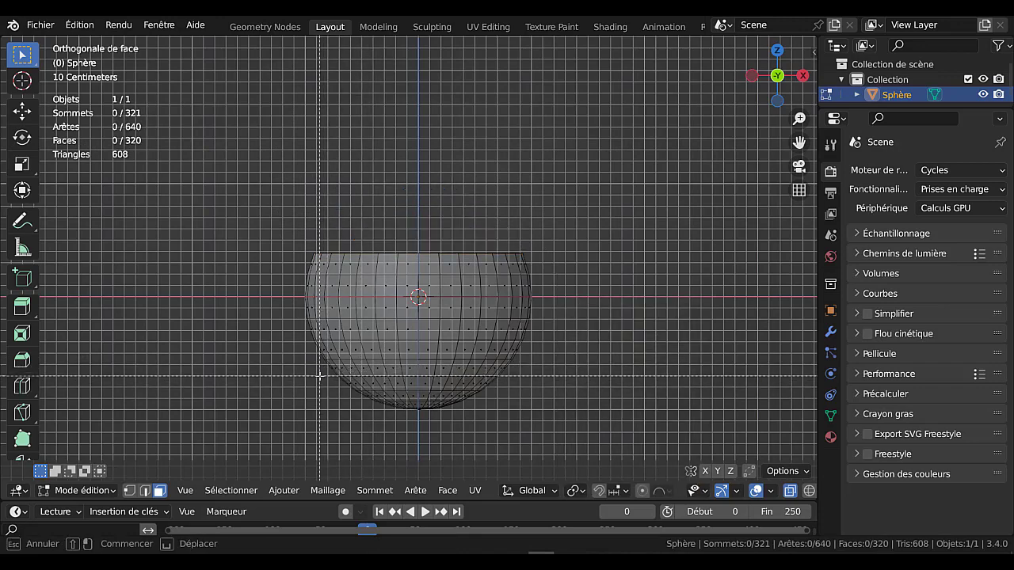
drag(316, 377, 647, 418)
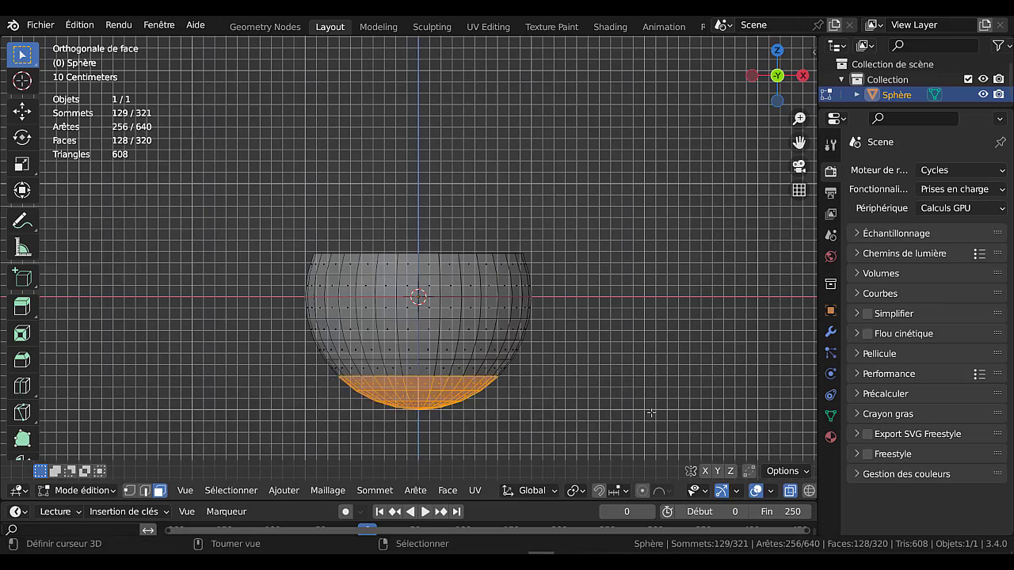
key(s)
key(z)
key(0)
key(Return)
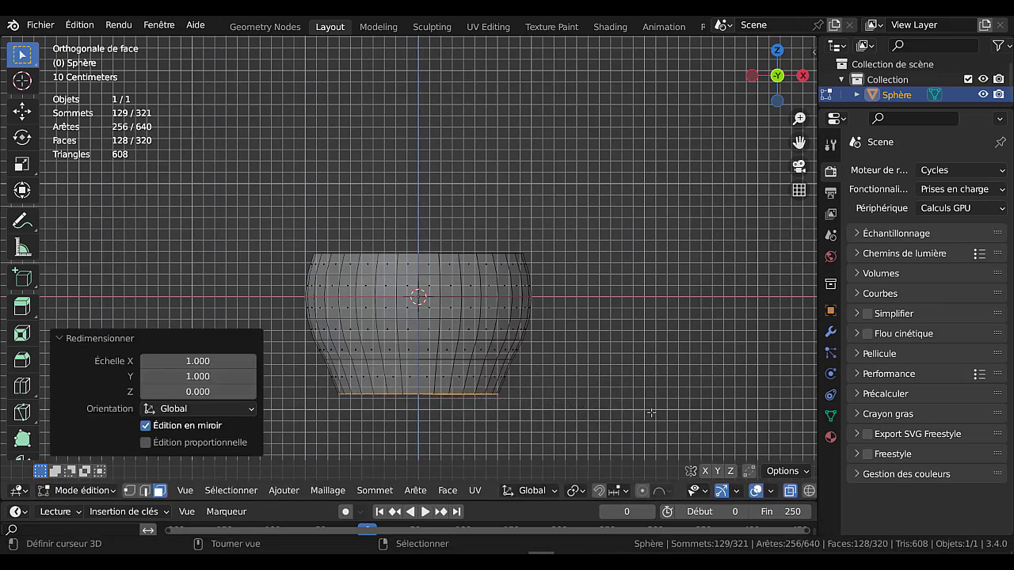
Raise the flattened base along Z and review the open bowl
key(g)
key(z)
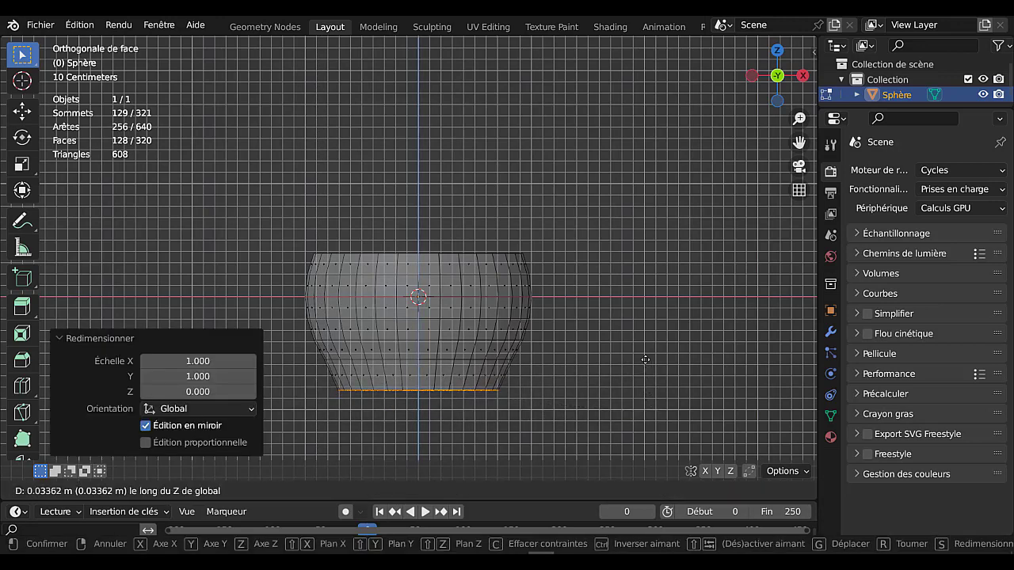
click(645, 274)
key(Tab)
mouse_move(645, 272)
middle_down()
mouse_move(619, 377)
mouse_move(617, 365)
middle_up()
key(Tab)
key(Tab)
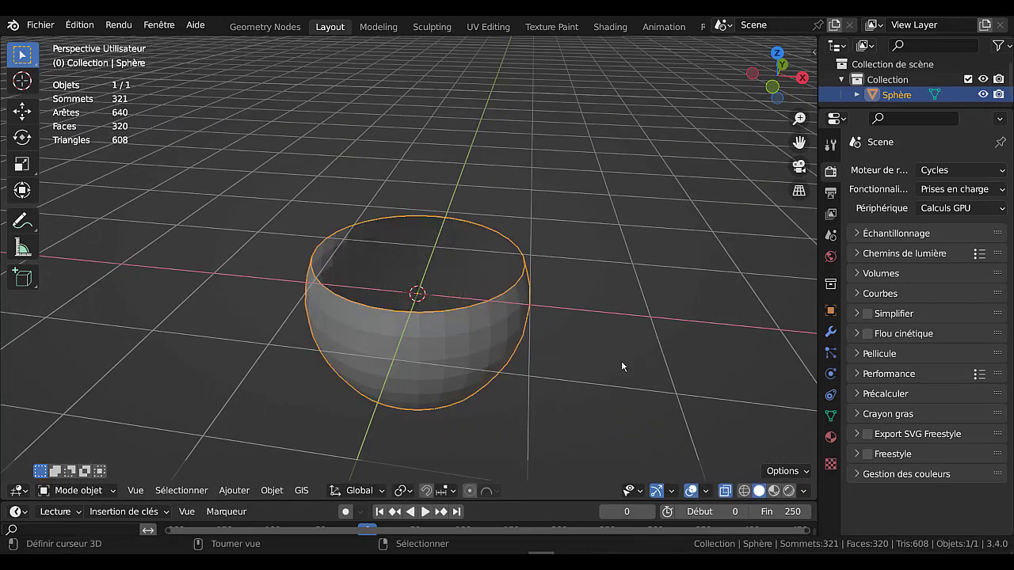
key(Tab)
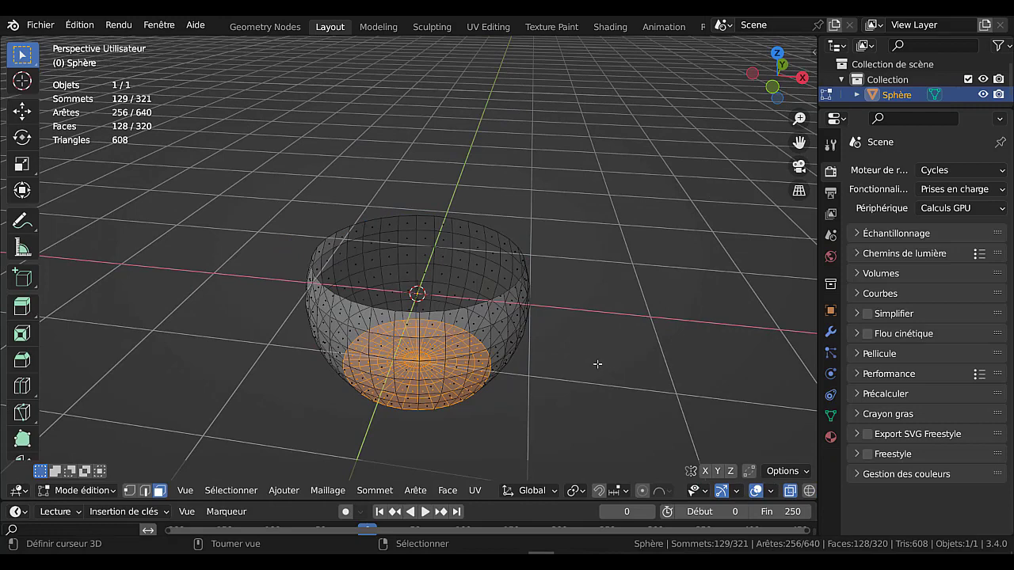
Turn off X-ray and Solidify the whole bowl with 0.04 m wall thickness
key(alt+z)
middle_drag(597, 364, 605, 340)
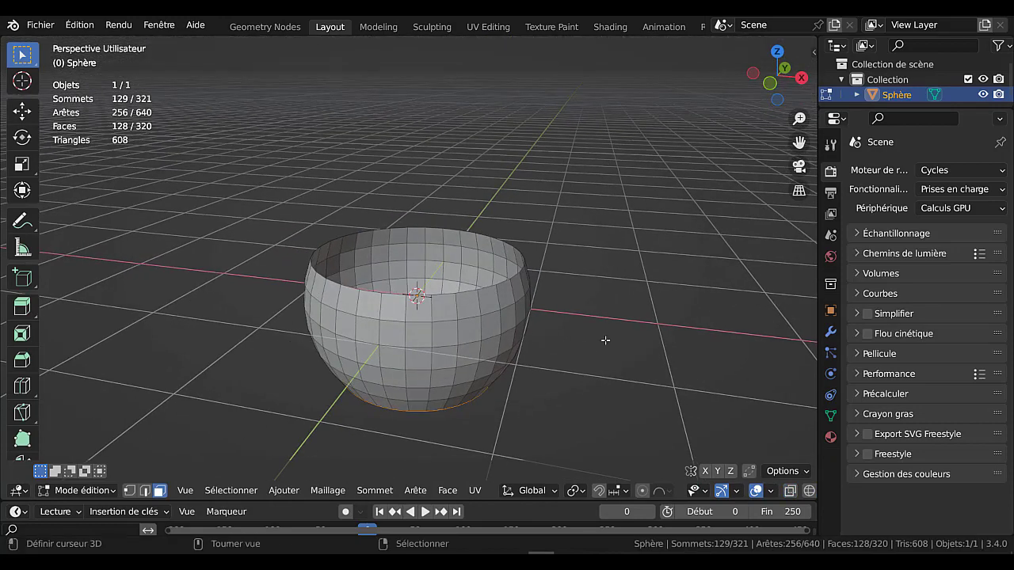
scroll(605, 340, up, 2)
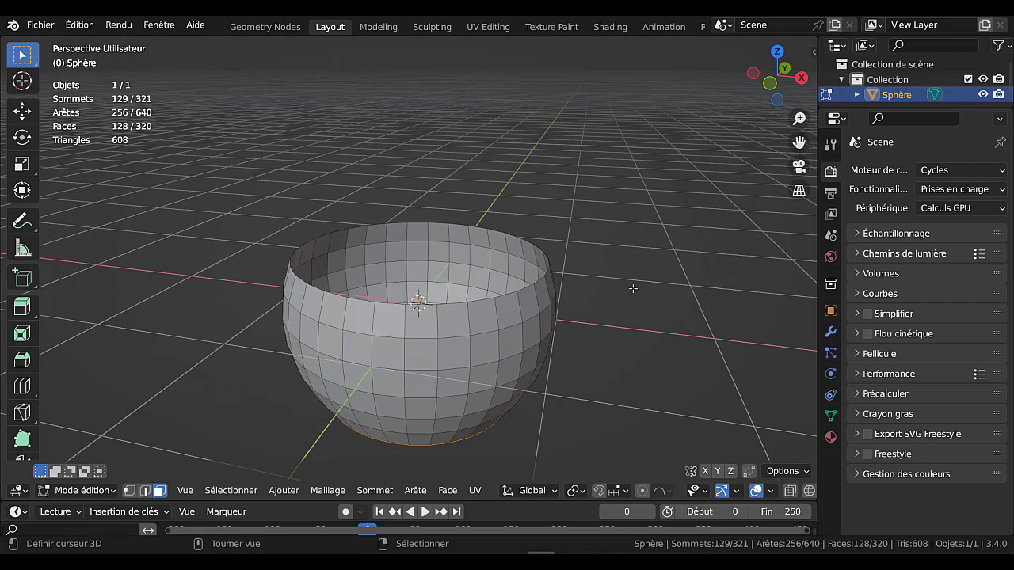
key(a)
key(q)
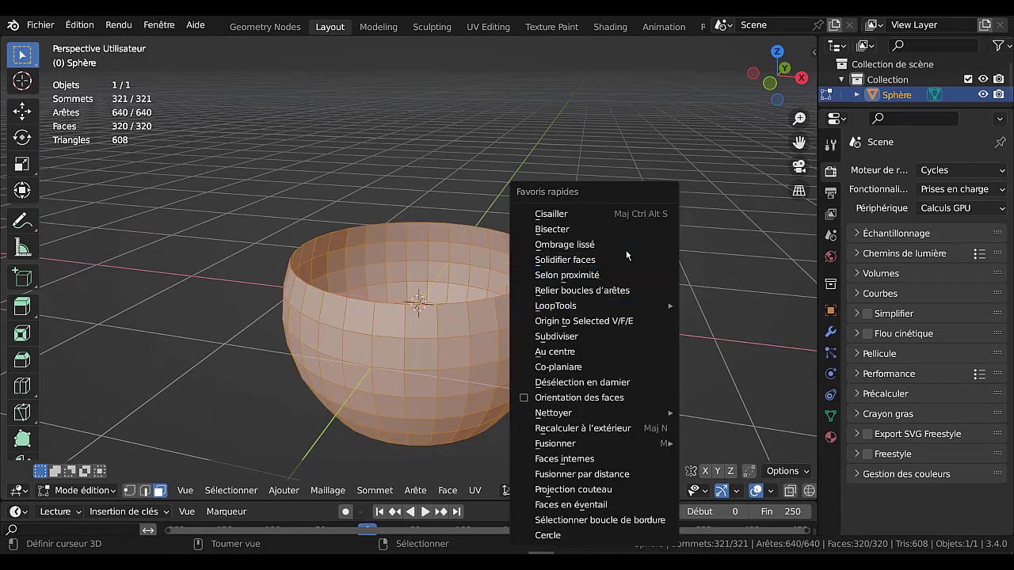
click(619, 260)
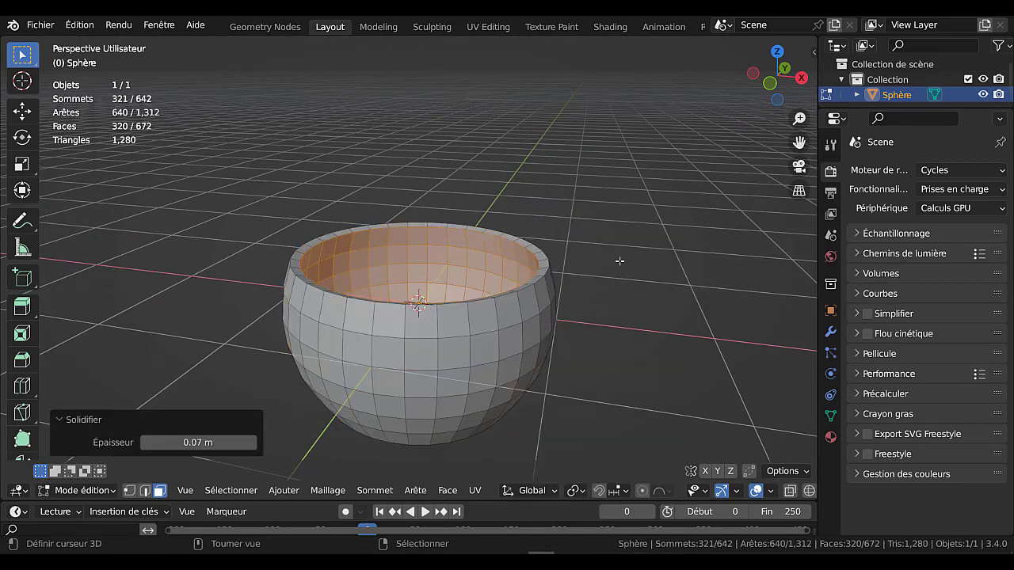
drag(145, 442, 127, 442)
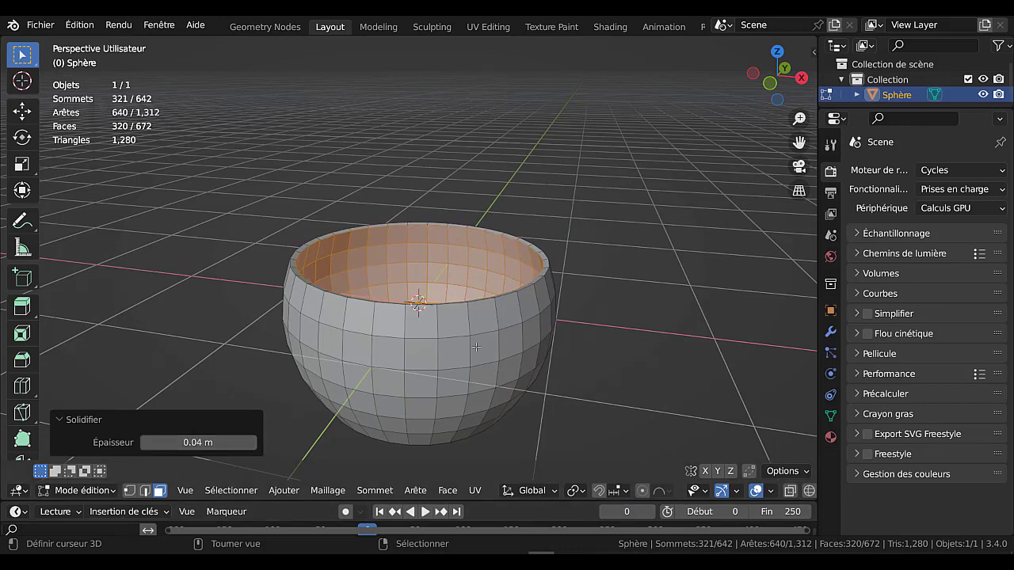
scroll(566, 346, up, 2)
Lift the inner surface slightly along Z and inspect the bowl
key(g)
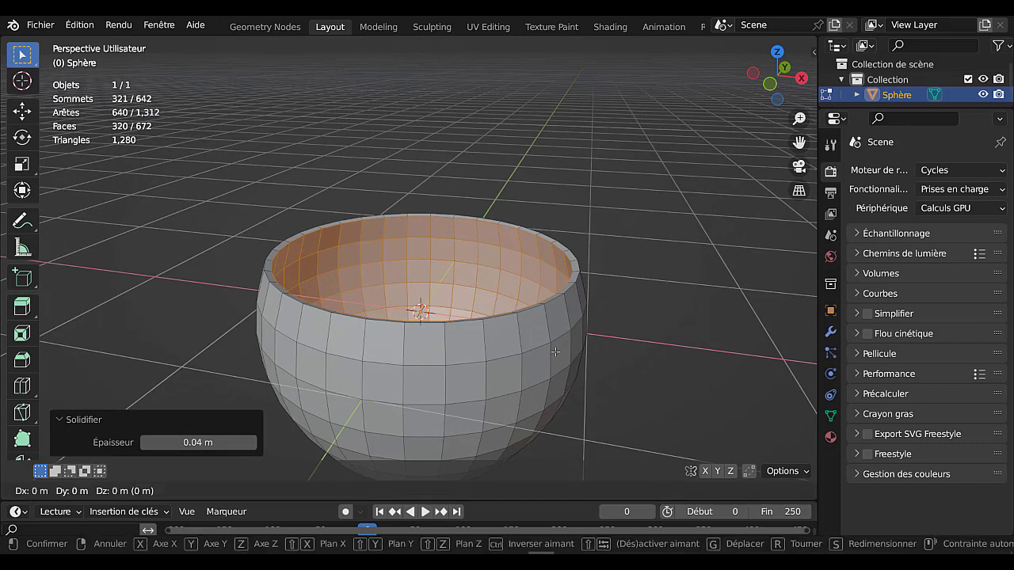
key(z)
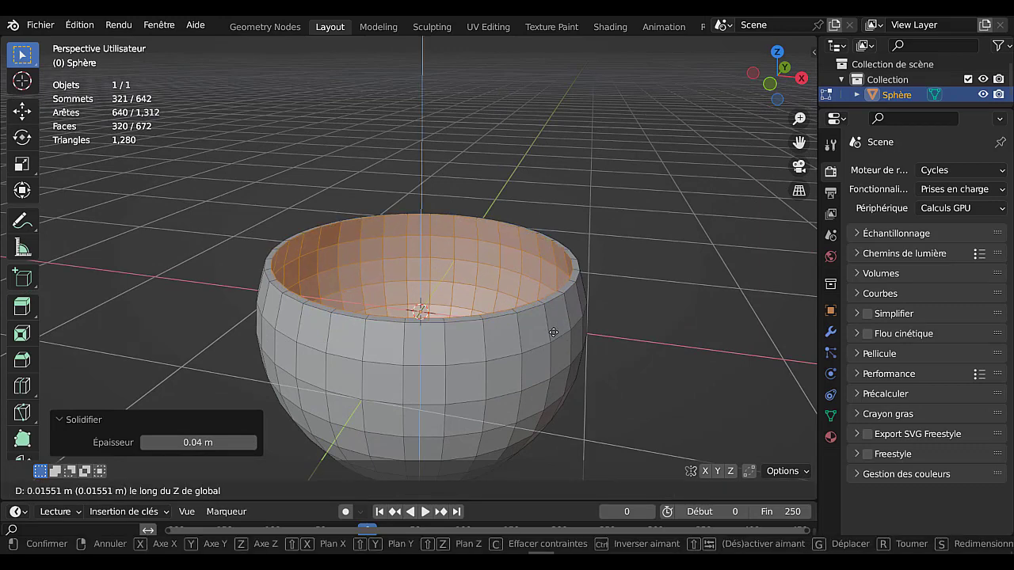
click(486, 304)
key(Tab)
scroll(534, 315, down, 2)
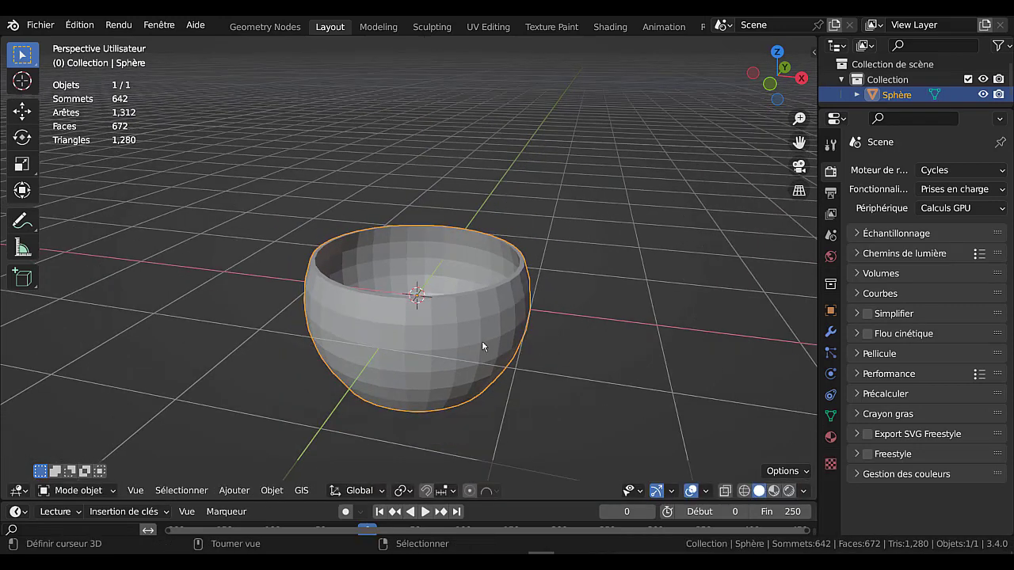
middle_drag(482, 341, 465, 342)
key(Tab)
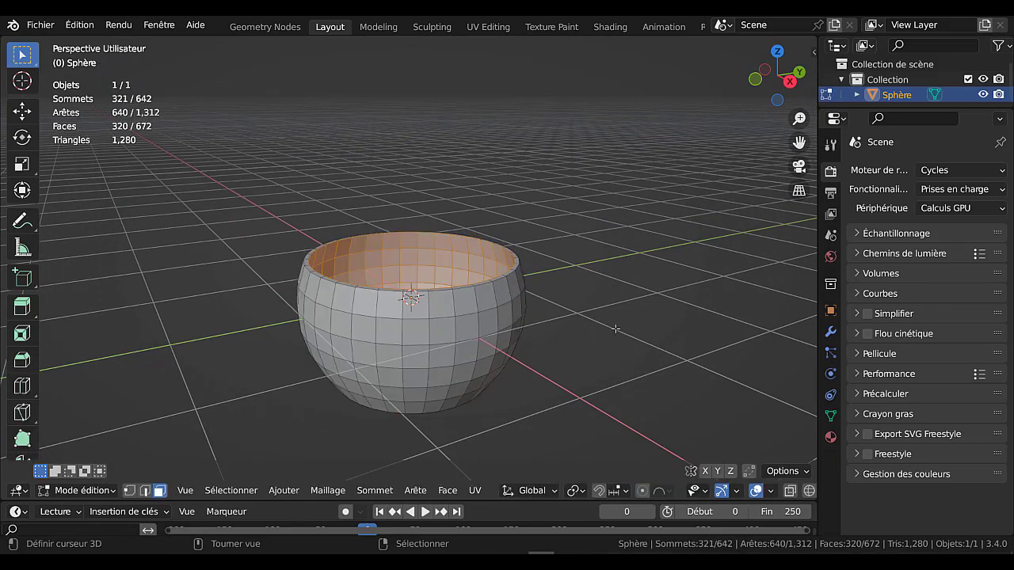
Apply Shade Auto Smooth and confirm the 30° Auto Smooth angle under Normals
key(Tab)
key(q)
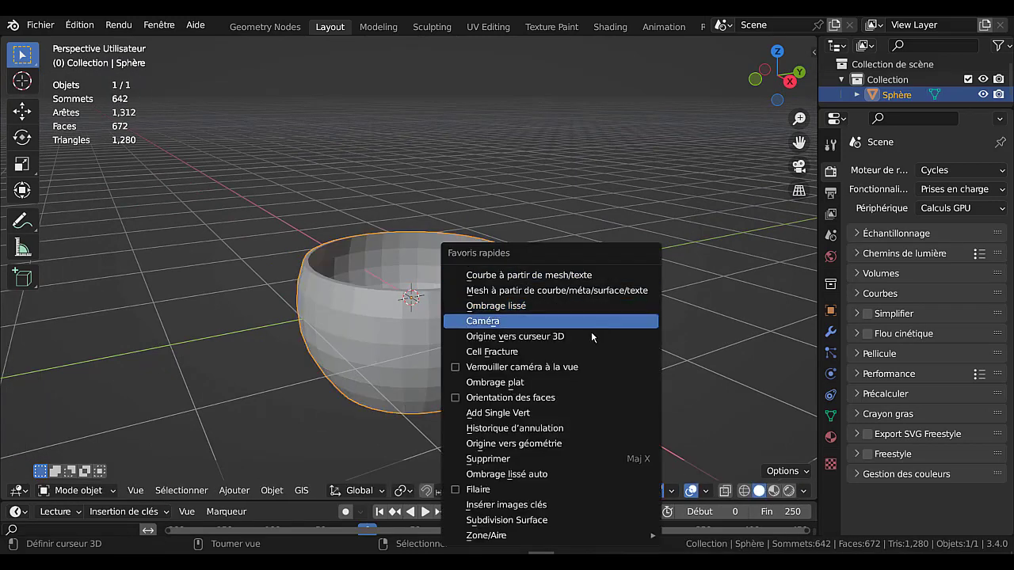
click(535, 474)
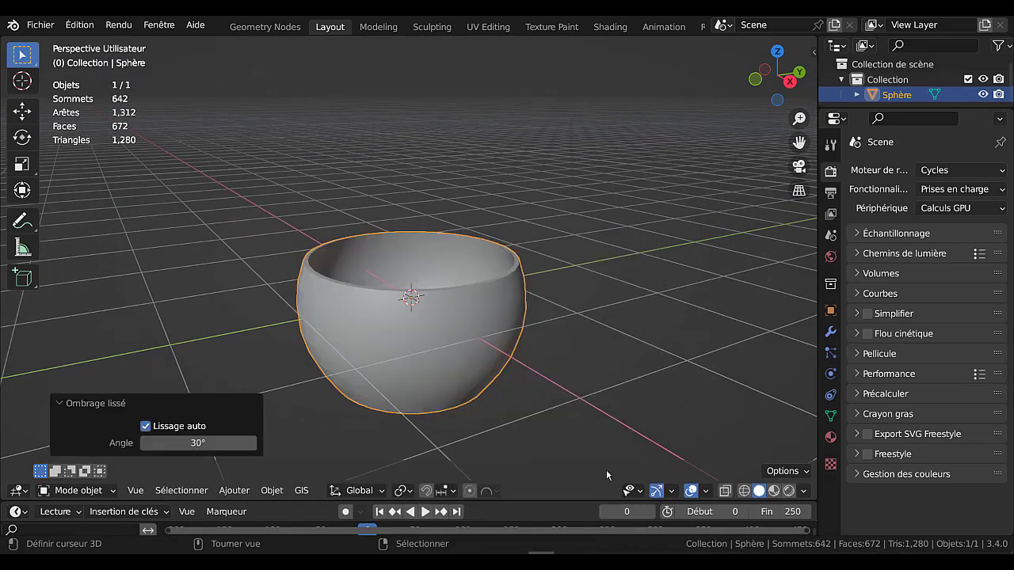
click(831, 414)
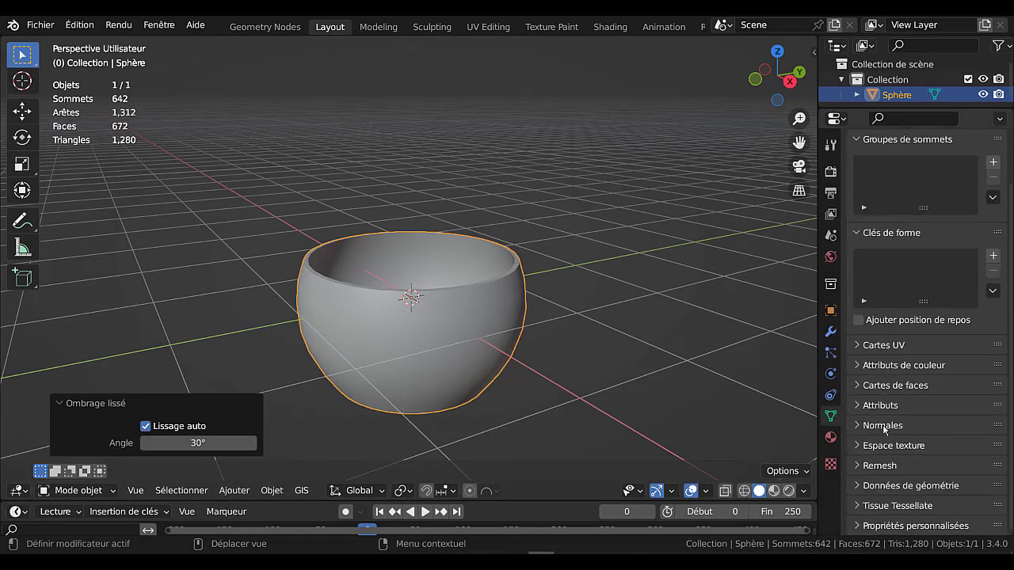
scroll(850, 413, down, 2)
click(864, 427)
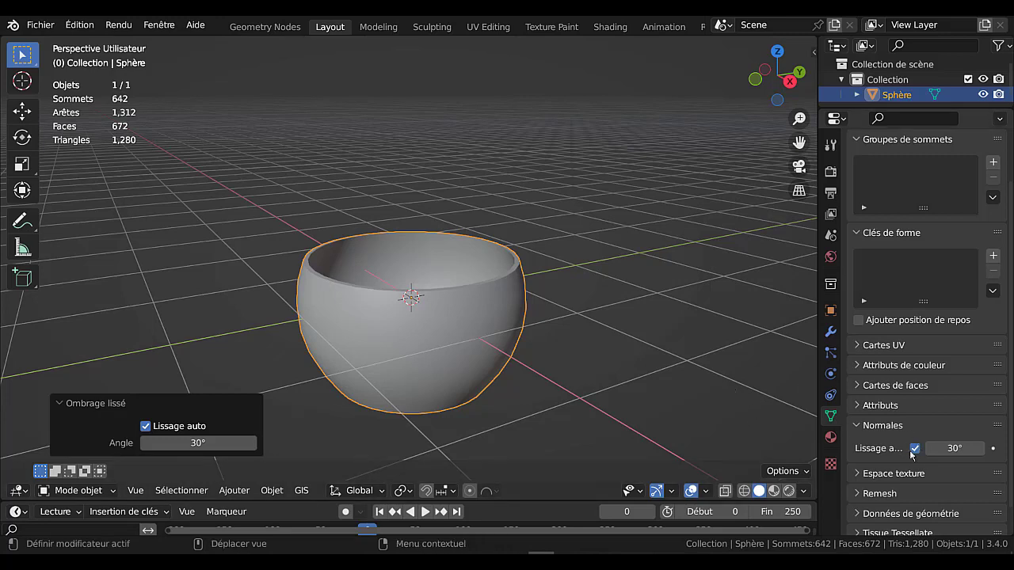
key(Tab)
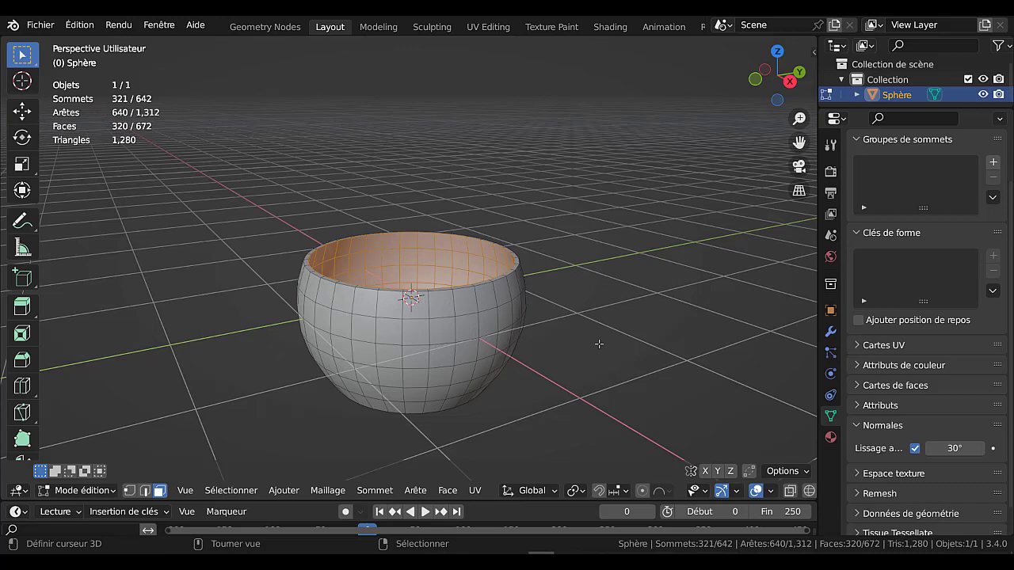
Select two adjacent faces on each side of the bowl for the handles
key(KP_3)
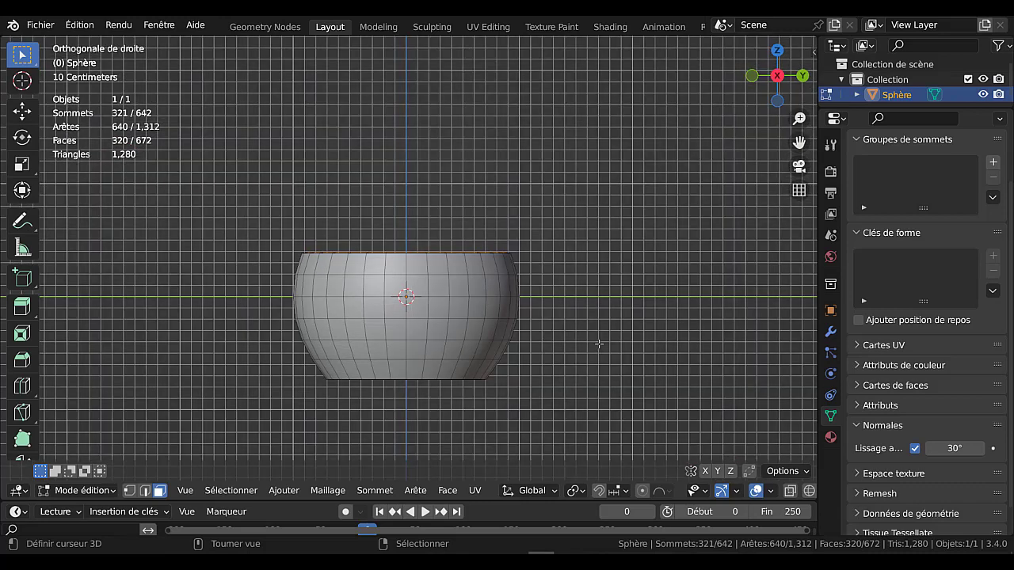
scroll(598, 343, up, 1)
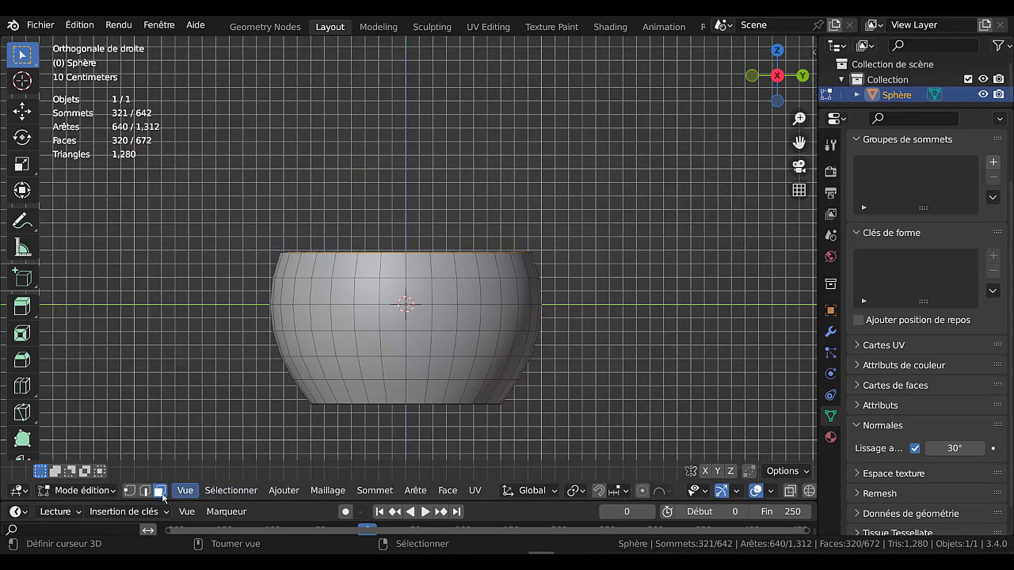
click(403, 291)
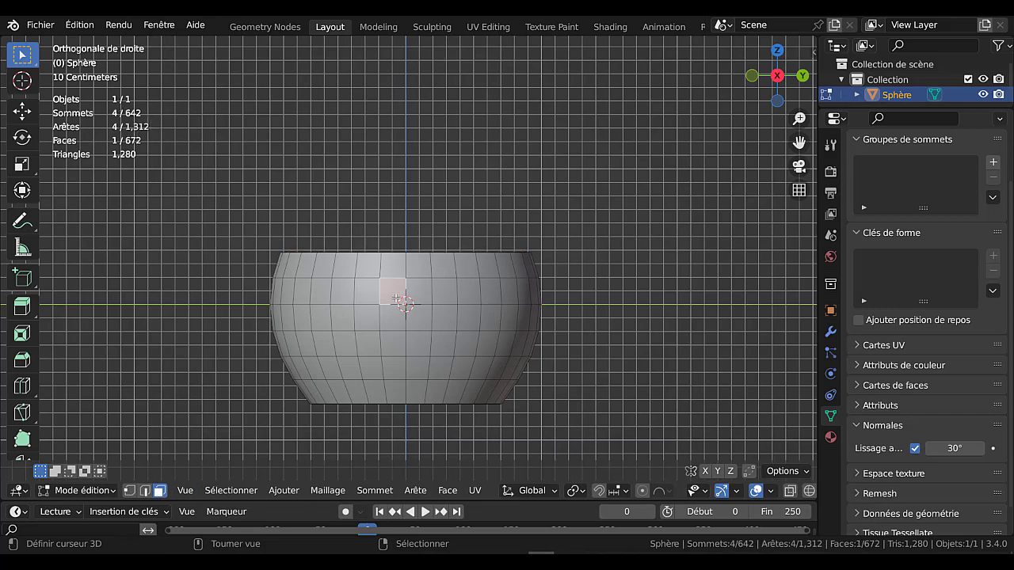
shift+click(419, 292)
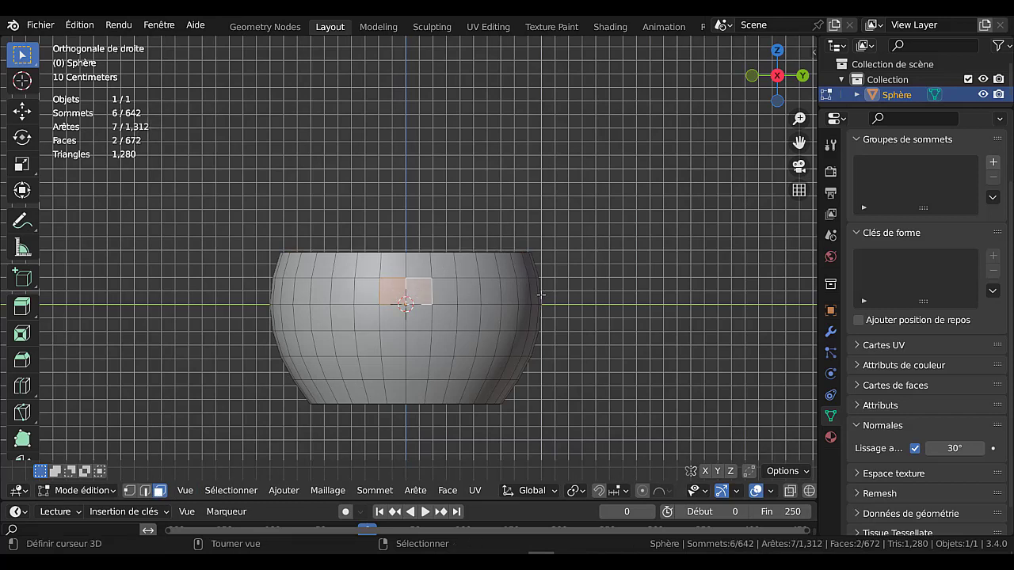
key(ctrl+KP_3)
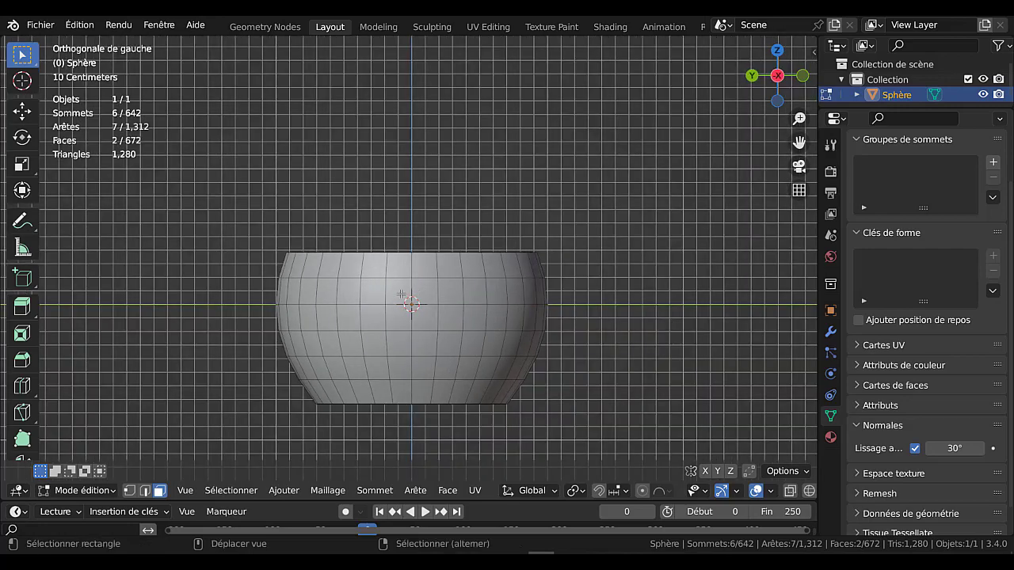
shift+click(396, 293)
shift+click(419, 293)
mouse_move(638, 294)
middle_down()
mouse_move(611, 323)
mouse_move(390, 291)
mouse_move(658, 279)
middle_up()
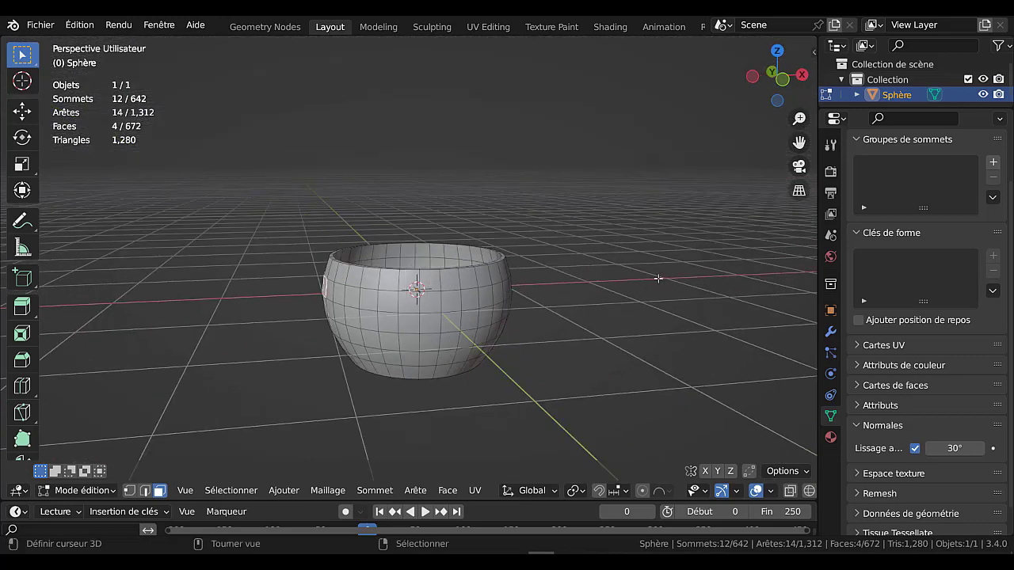
key(KP_1)
Try extruding the side faces, then cancel and undo the extrusion
key(e)
key(Escape)
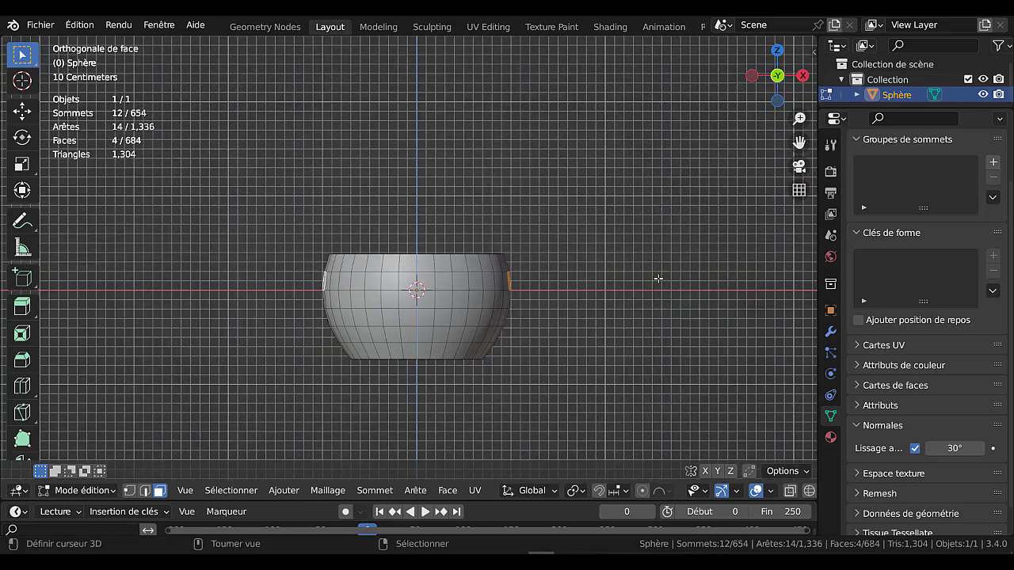
key(s)
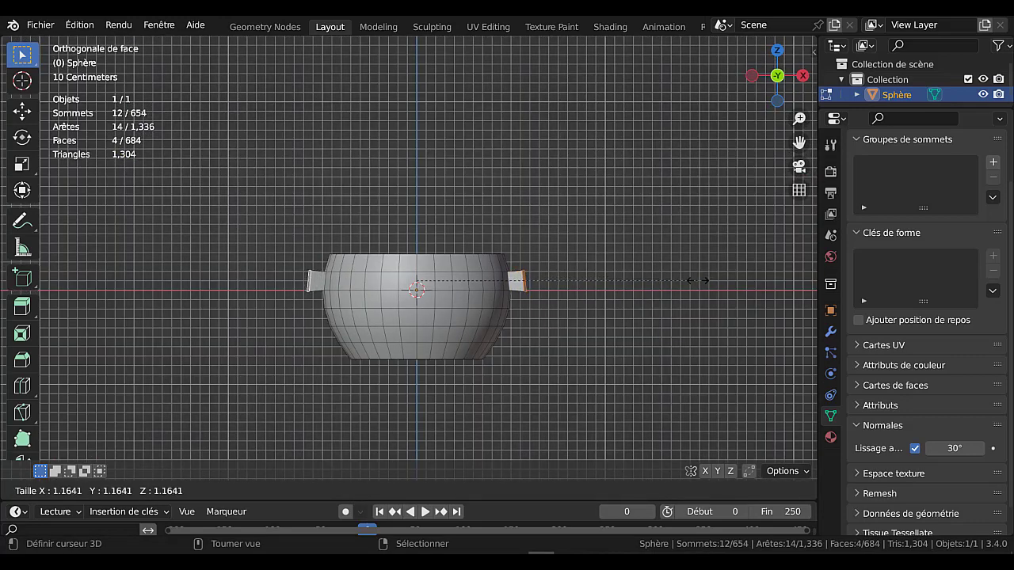
key(Escape)
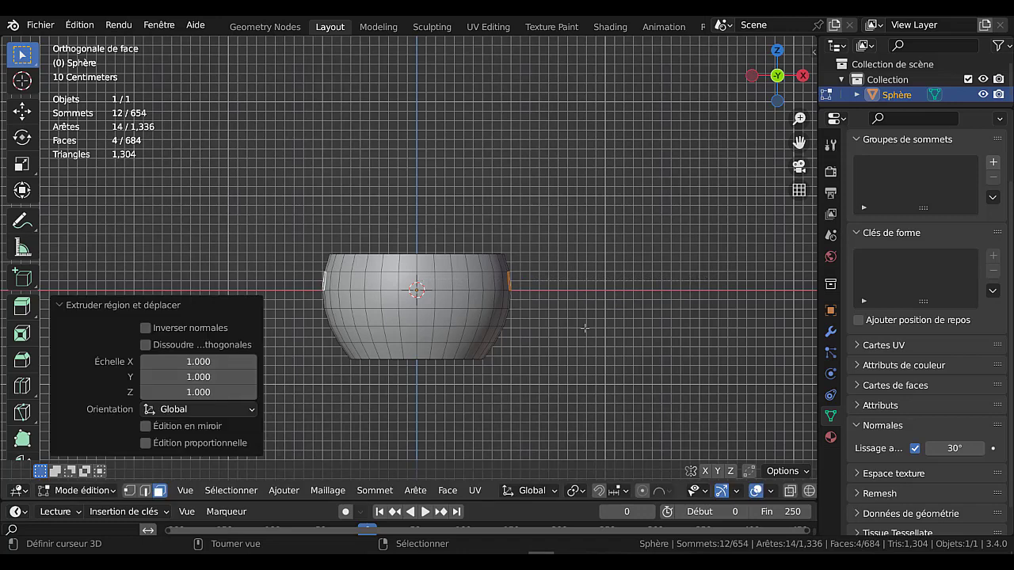
key(ctrl+z)
key(ctrl+z)
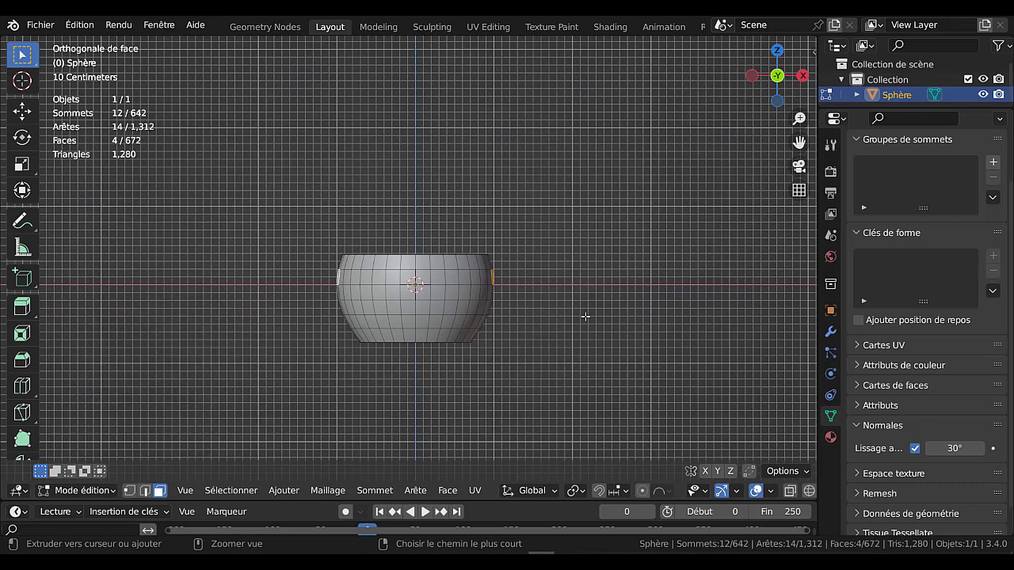
Extrude the side faces and push them 0.309 m outward with shrink/fatten
key(e)
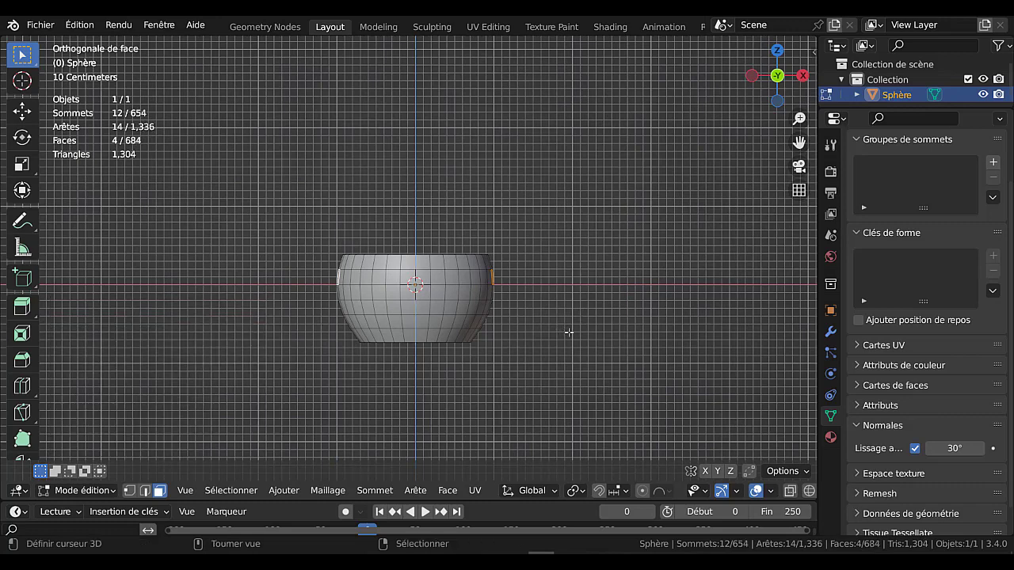
right_click(569, 332)
key(alt+s)
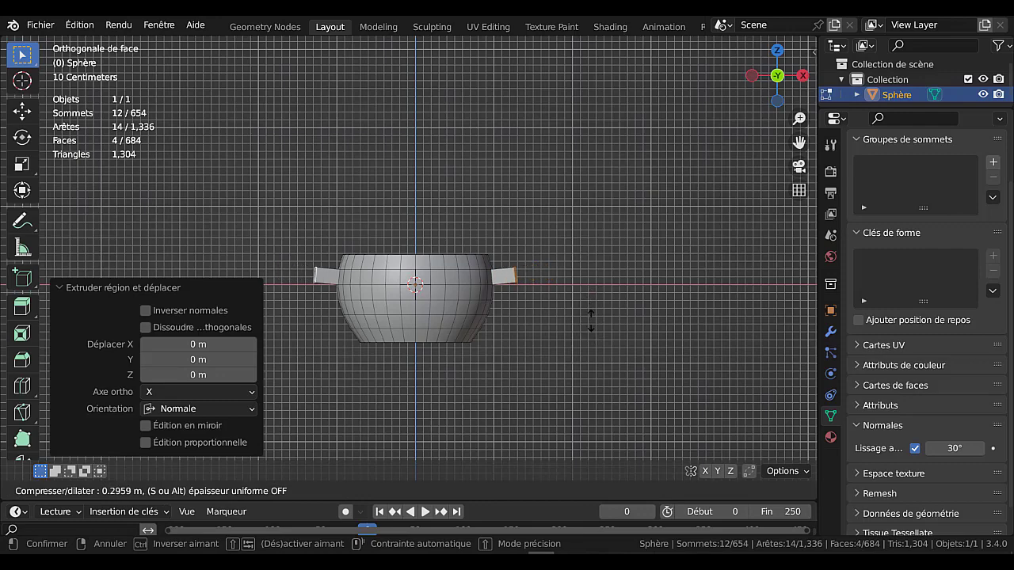
click(583, 357)
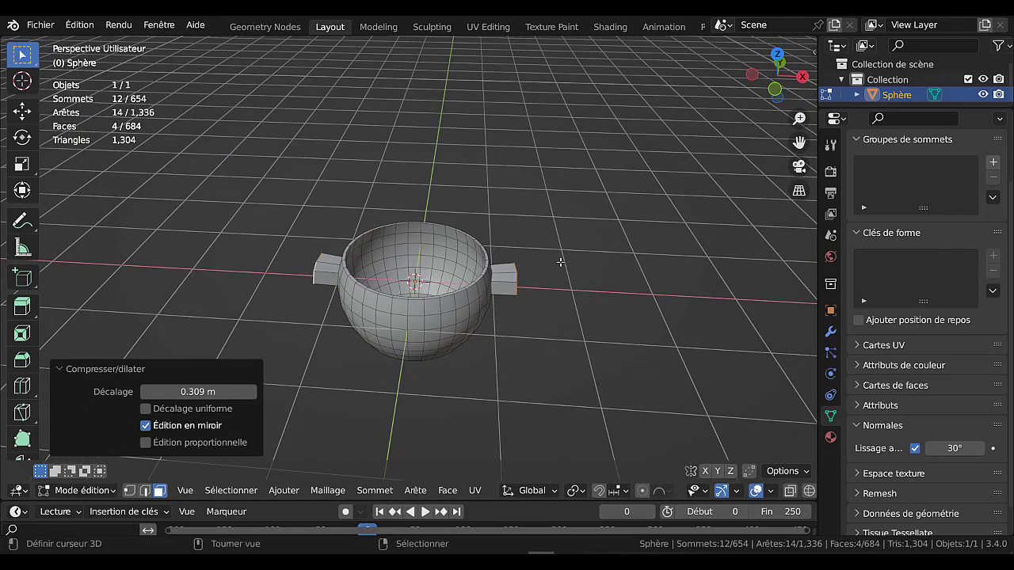
middle_drag(539, 319, 493, 327)
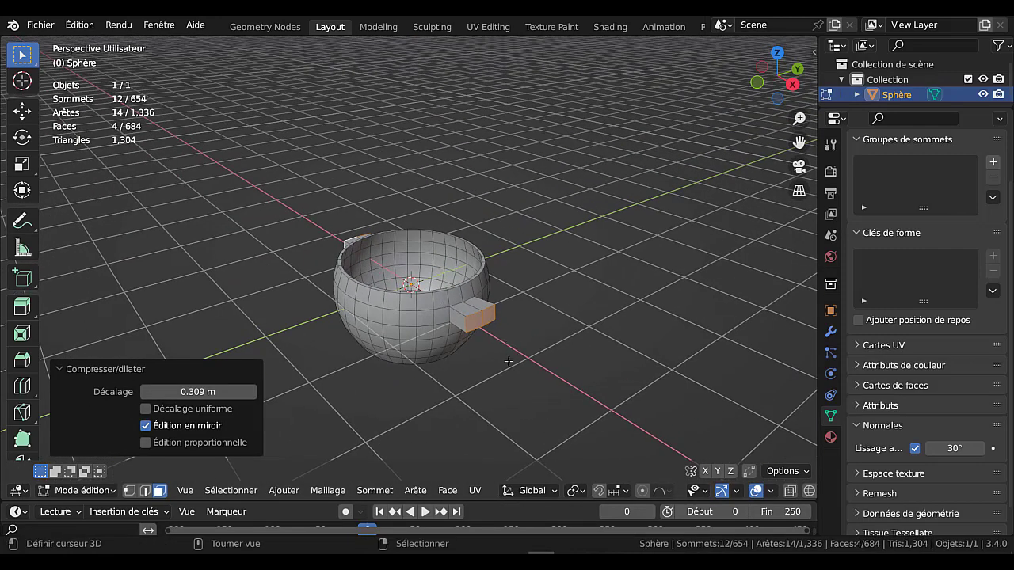
scroll(511, 380, up, 1)
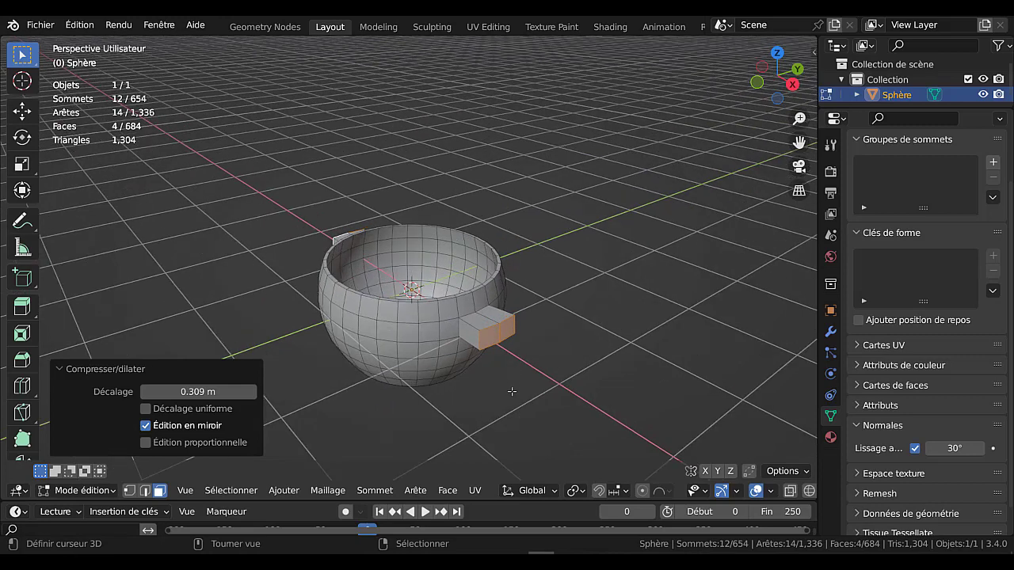
key(s)
key(z)
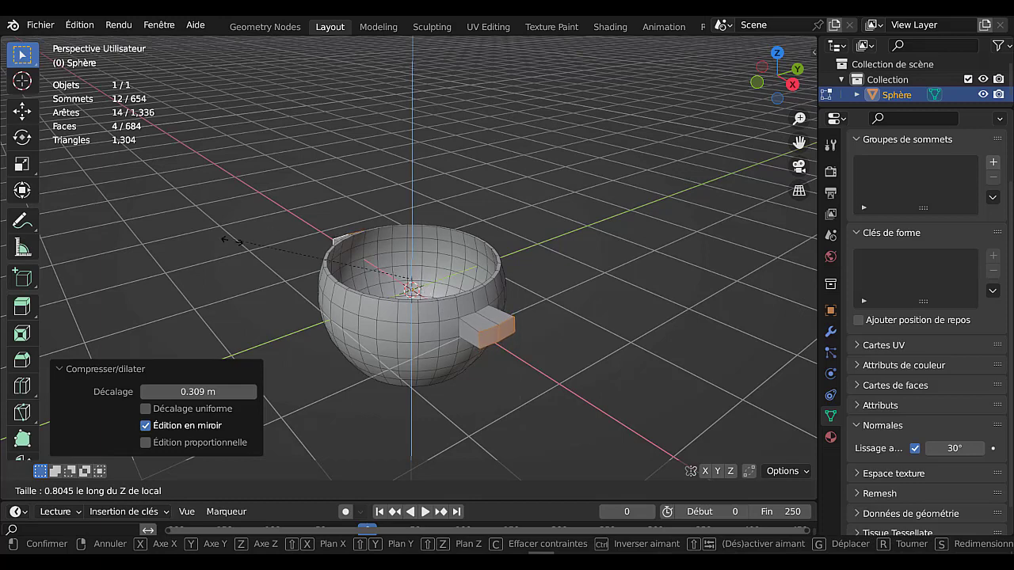
Flatten the handles to 0.389 height and raise them 0.059 m along Z
click(285, 208)
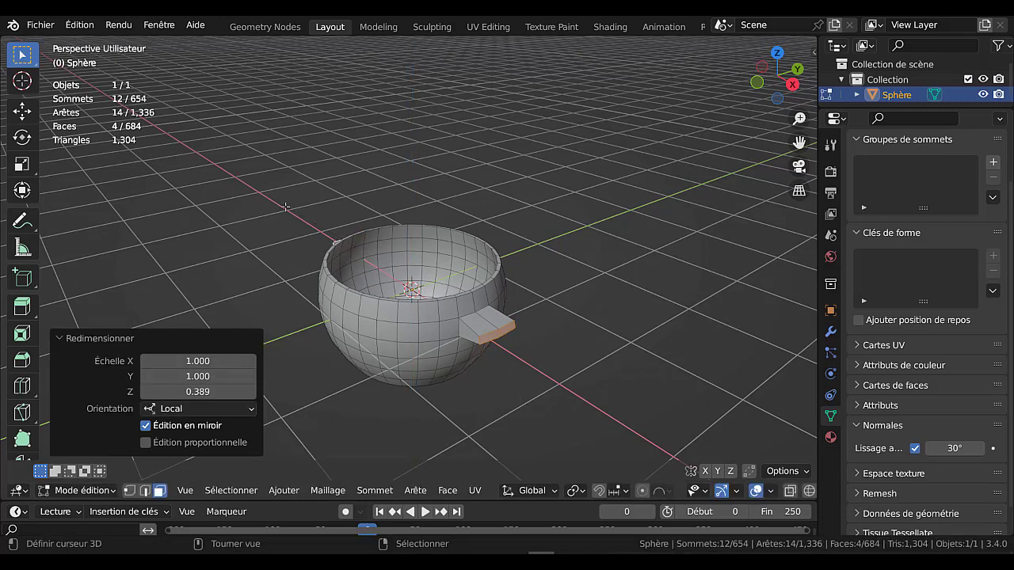
middle_drag(590, 324, 588, 384)
key(g)
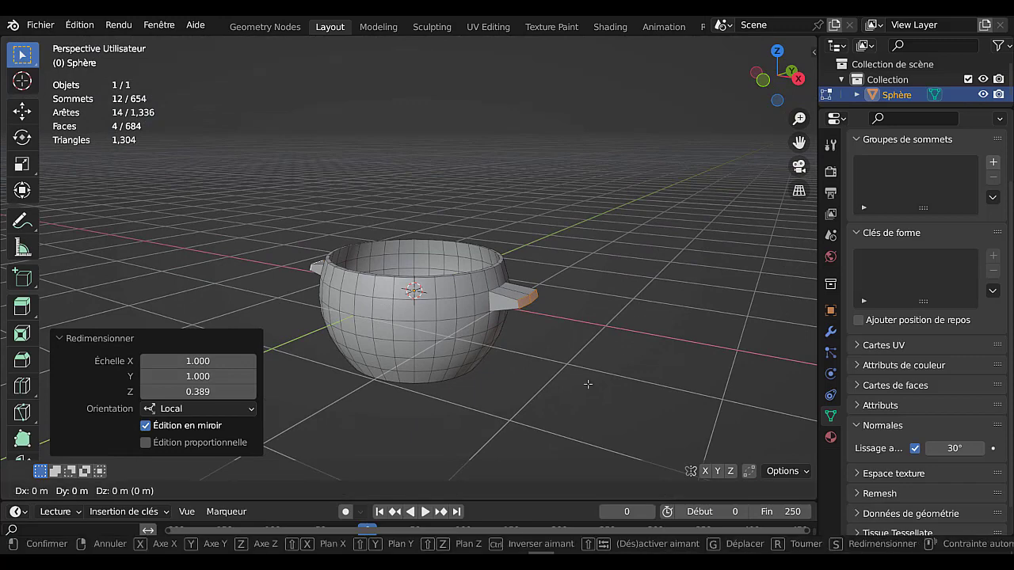
key(z)
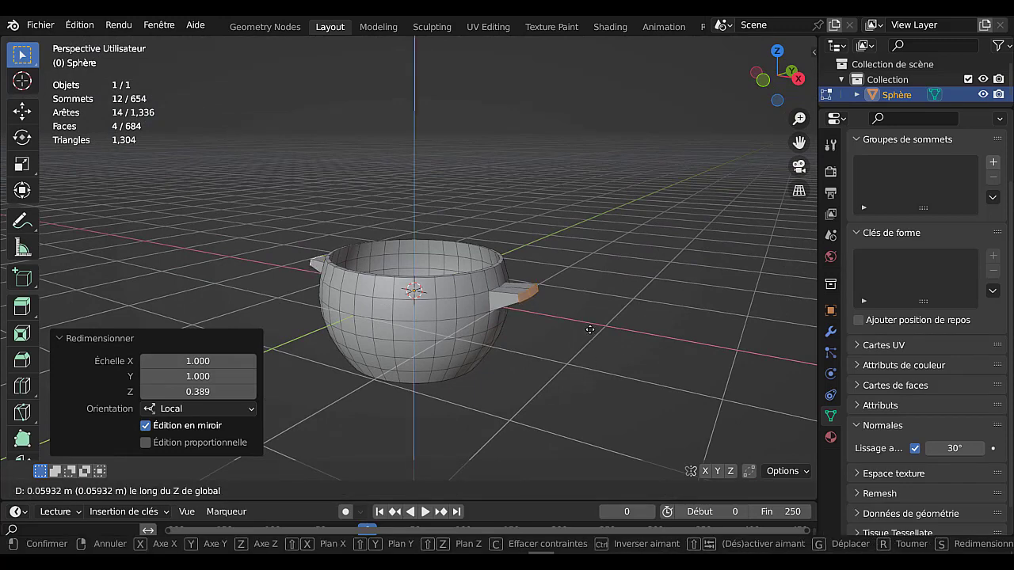
click(590, 332)
Select the top and bottom faces of both handles
middle_drag(590, 332, 578, 269)
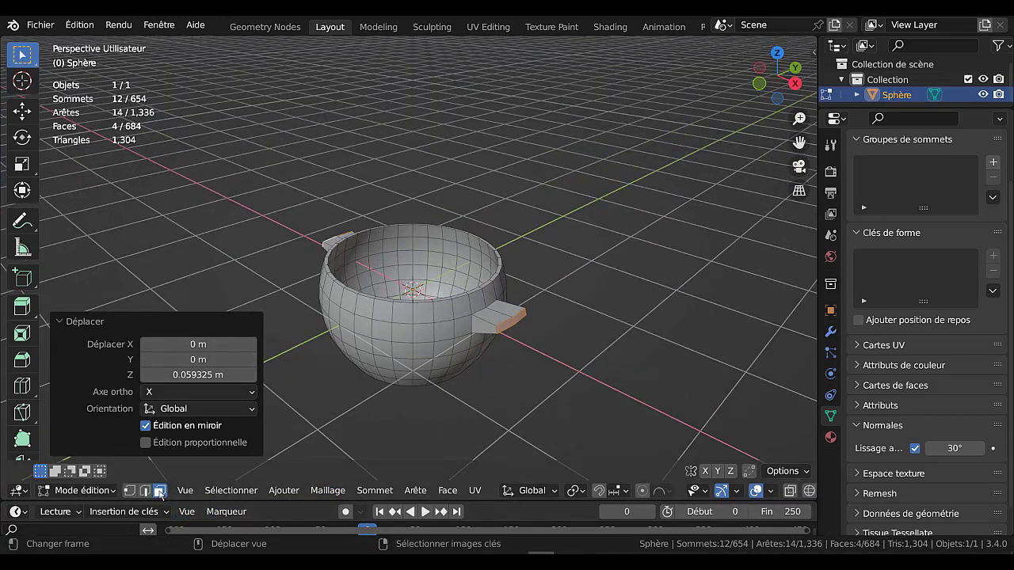
shift+click(496, 321)
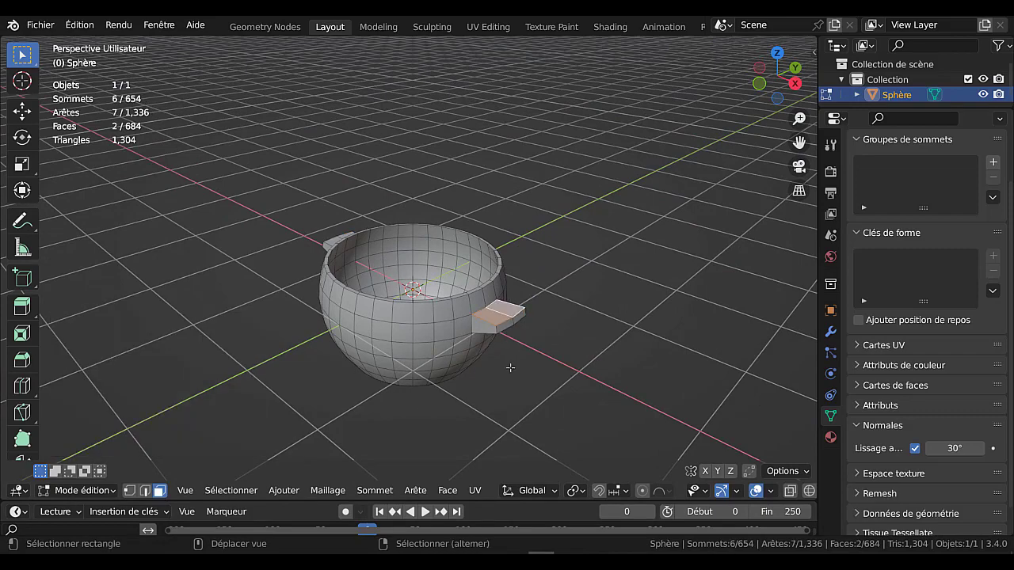
mouse_move(509, 367)
middle_down()
mouse_move(494, 245)
mouse_move(384, 332)
mouse_move(358, 246)
middle_up()
shift+click(505, 248)
shift+click(383, 332)
shift+click(359, 246)
shift+click(359, 246)
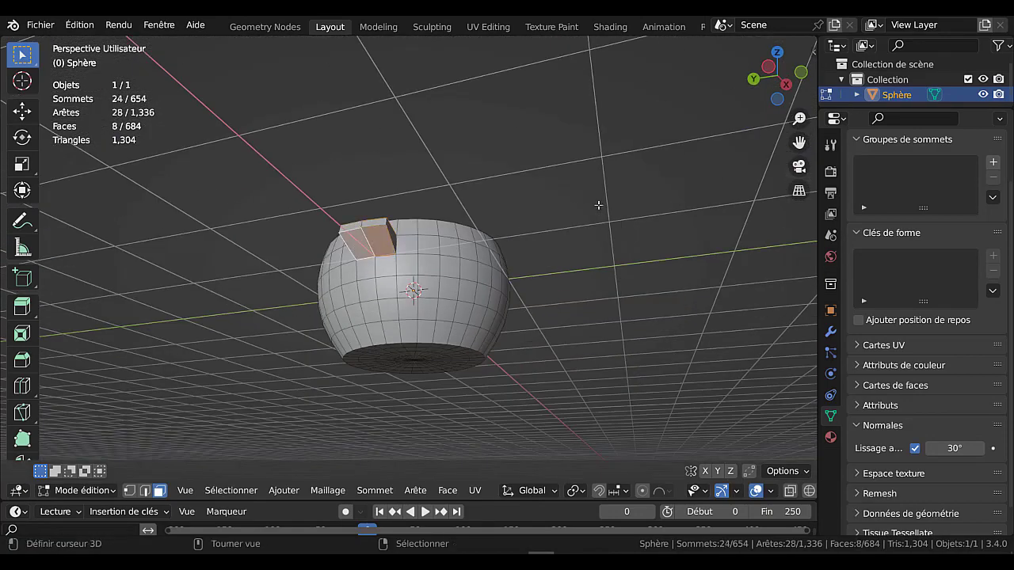
mouse_move(595, 204)
middle_down()
mouse_move(517, 340)
mouse_move(589, 359)
middle_up()
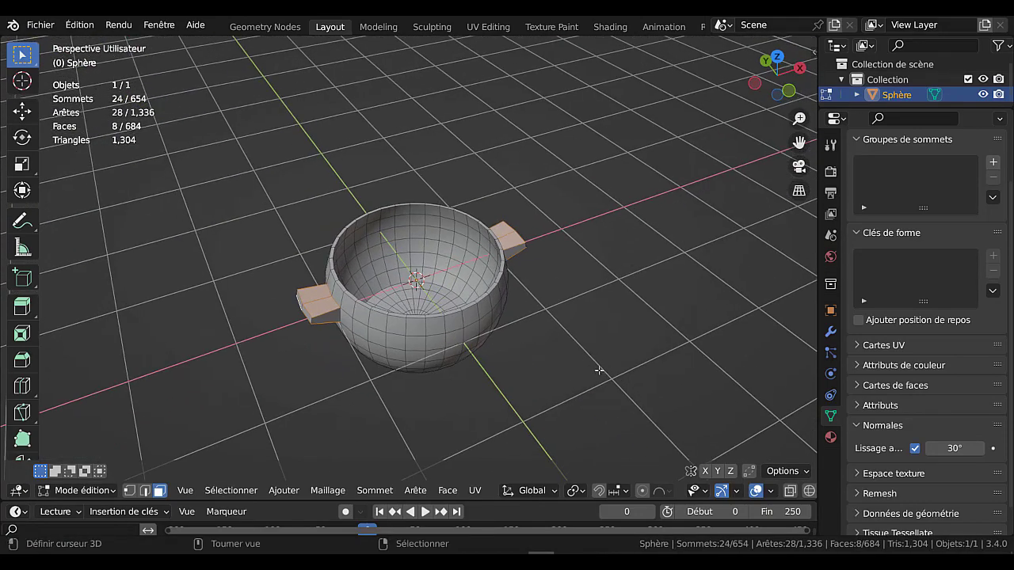
Inset the handles' top and bottom faces by 0.05921 m
key(i)
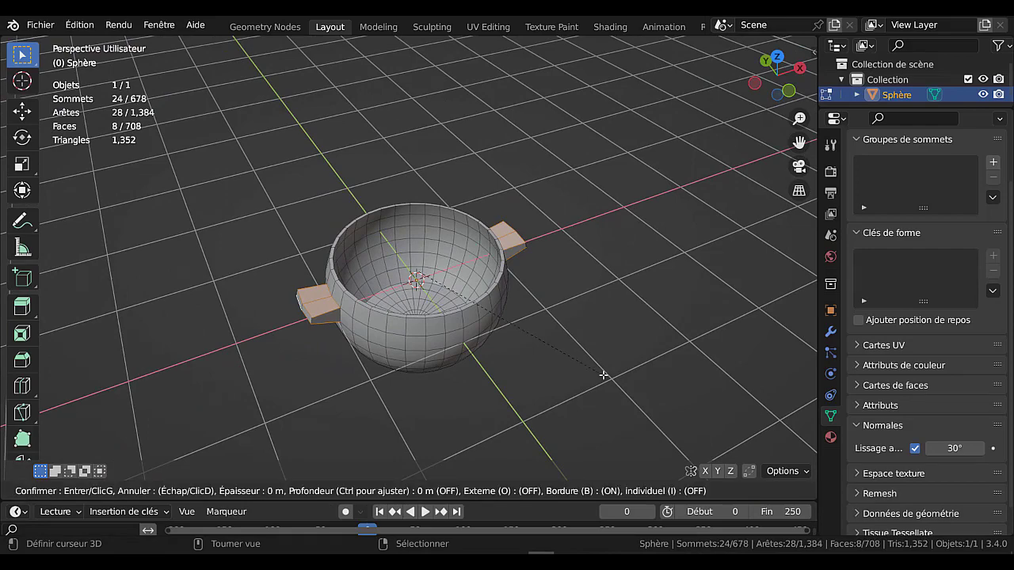
click(565, 326)
mouse_move(566, 327)
middle_down()
mouse_move(714, 342)
mouse_move(552, 364)
middle_up()
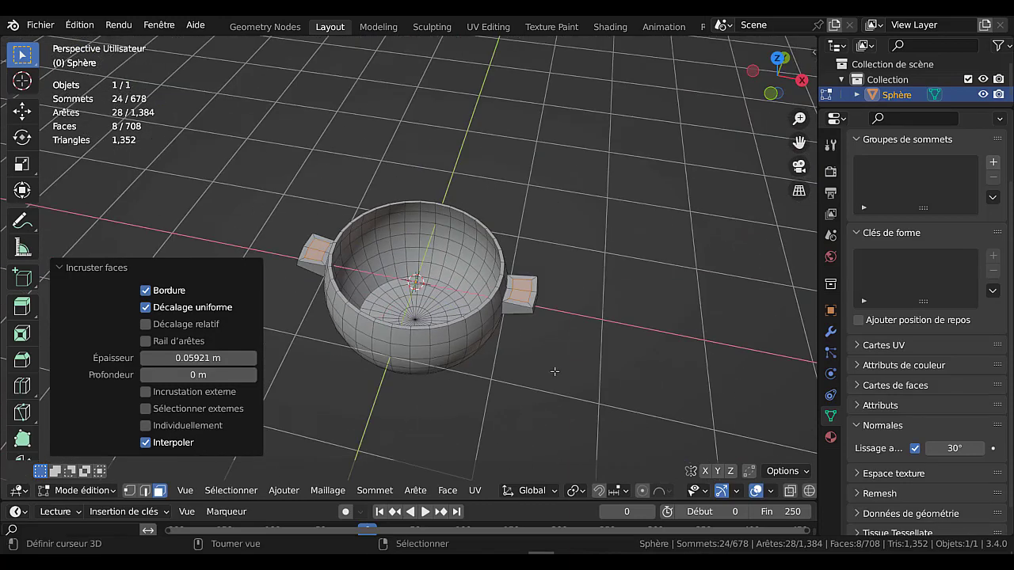
Deselect the other handle's inset faces using X-ray
key(alt+z)
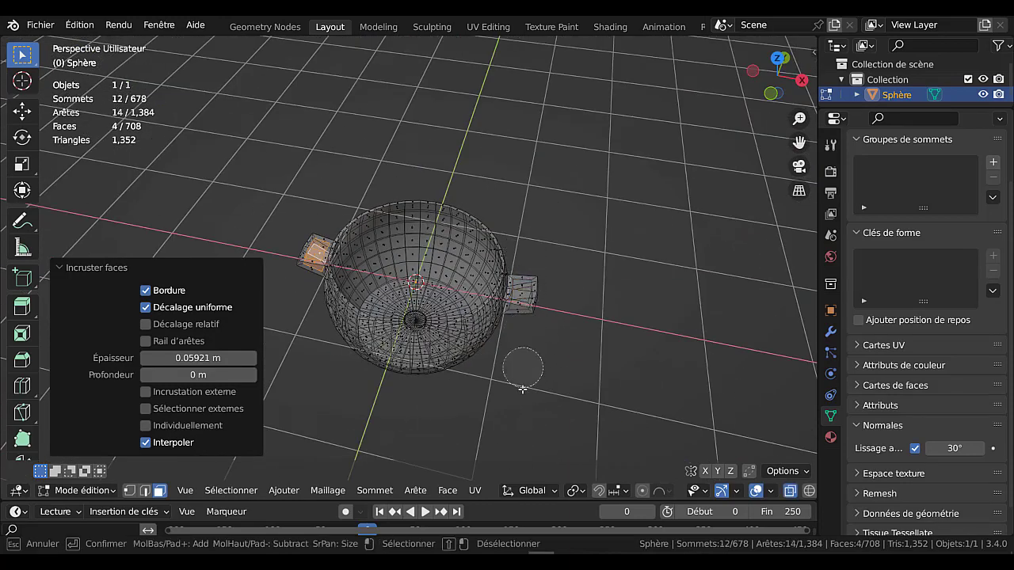
shift+click(521, 295)
middle_drag(526, 390, 604, 377)
key(alt+z)
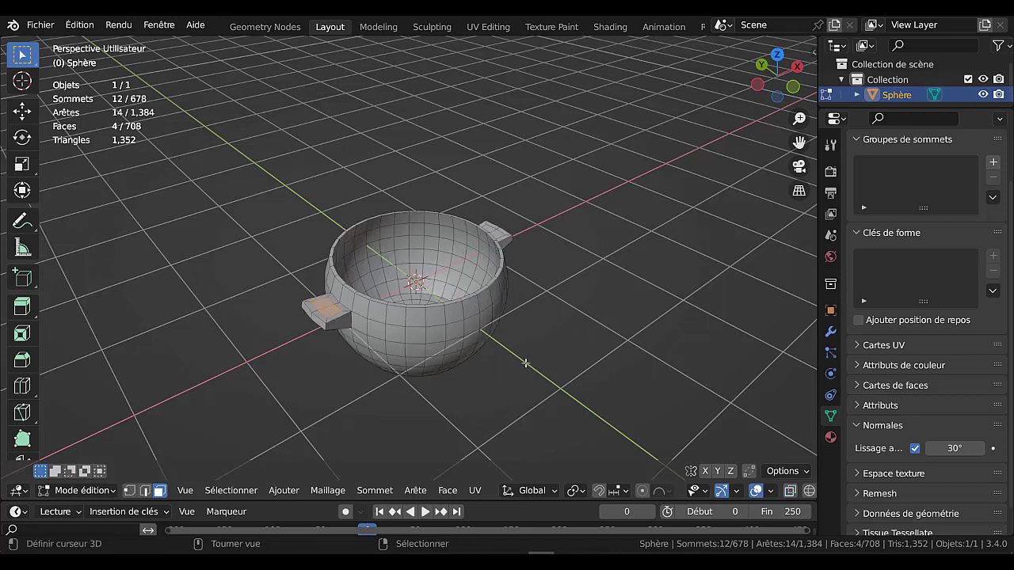
mouse_move(525, 363)
middle_down()
mouse_move(561, 351)
mouse_move(593, 306)
middle_up()
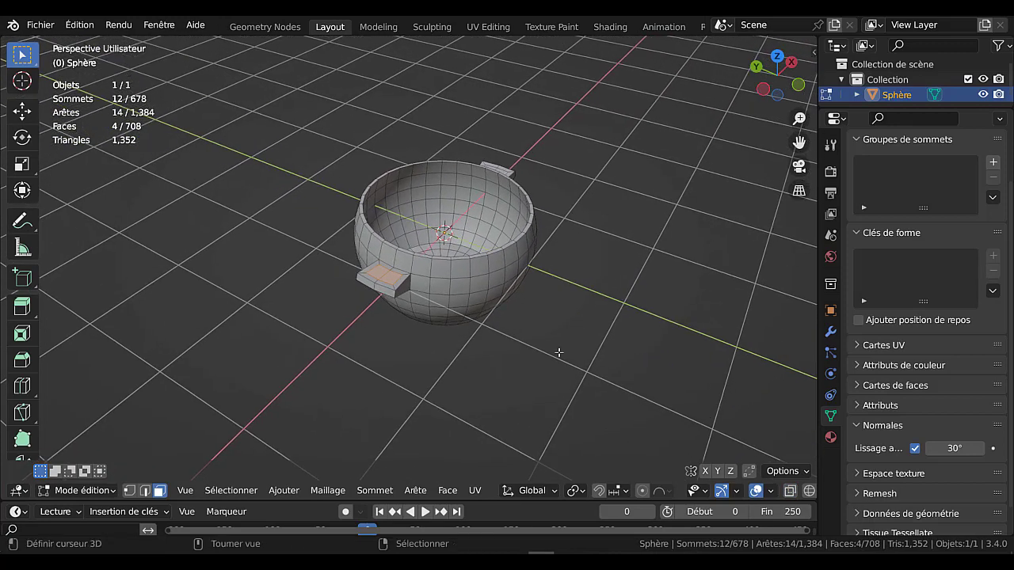
scroll(542, 361, up, 1)
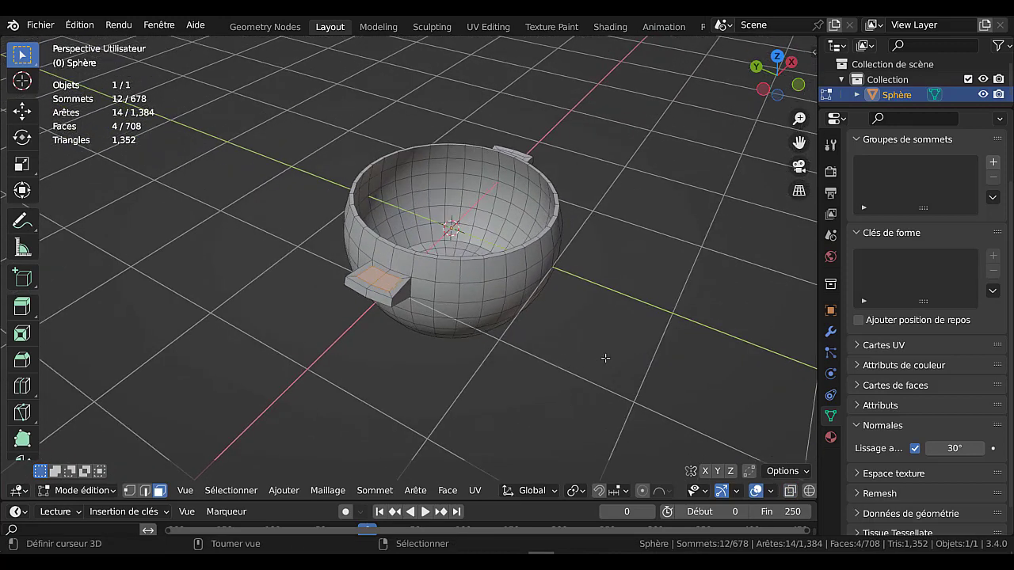
click(441, 492)
key(q)
click(414, 491)
Pierce one handle with Bridge Edge Loops between its inset faces
click(416, 491)
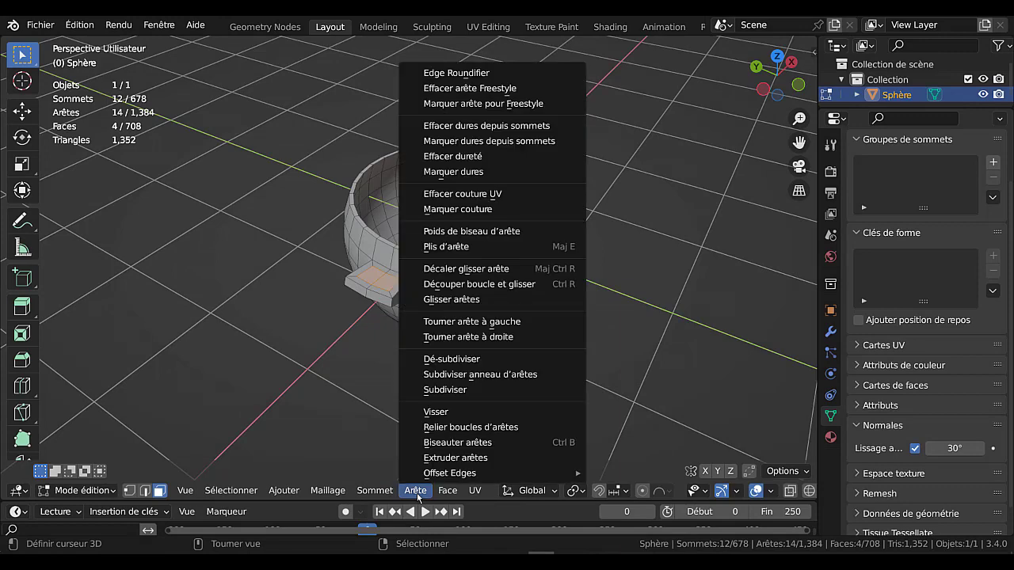
click(509, 428)
middle_drag(500, 390, 425, 414)
scroll(425, 414, up, 3)
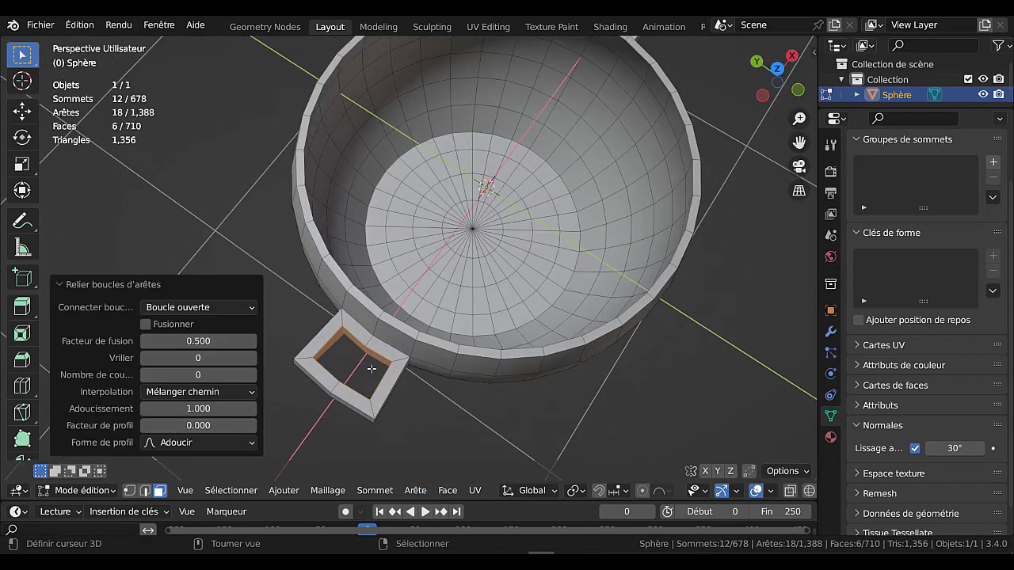
scroll(371, 369, down, 4)
mouse_move(371, 369)
middle_down()
mouse_move(539, 326)
mouse_move(547, 175)
middle_up()
Select the other handle's two inset faces and bridge them into a hole
click(560, 335)
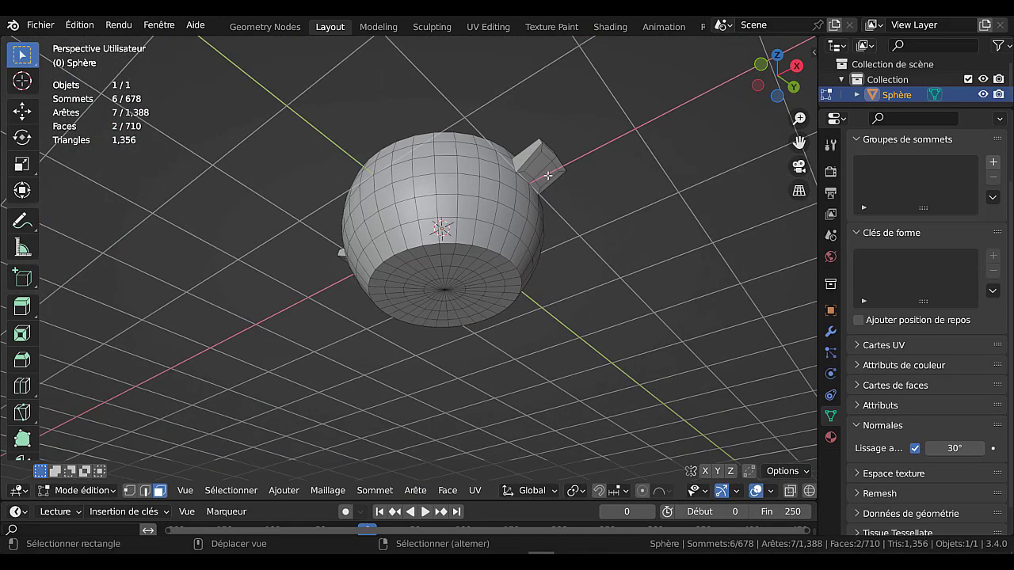
shift+click(546, 171)
key(q)
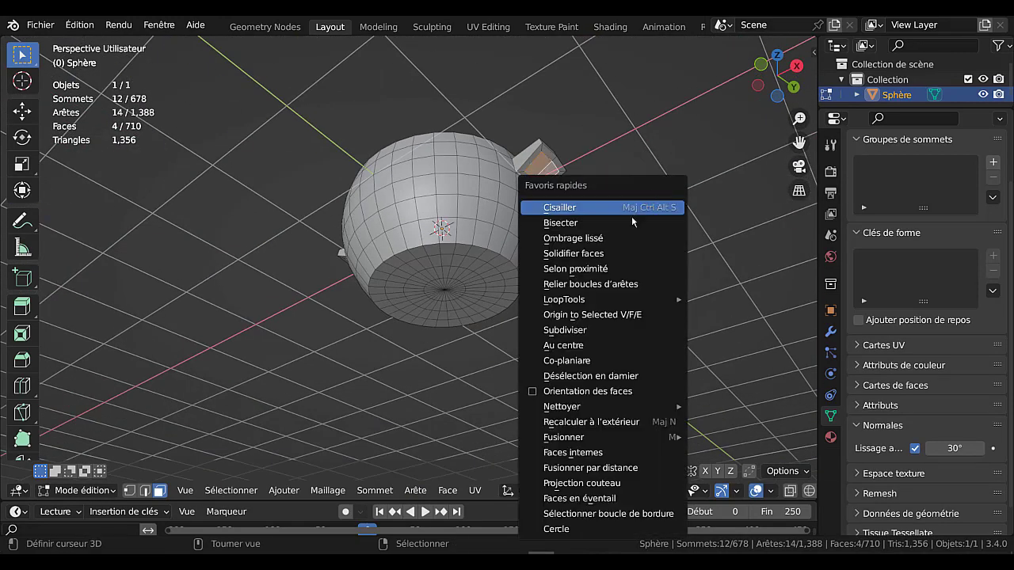
mouse_move(563, 299)
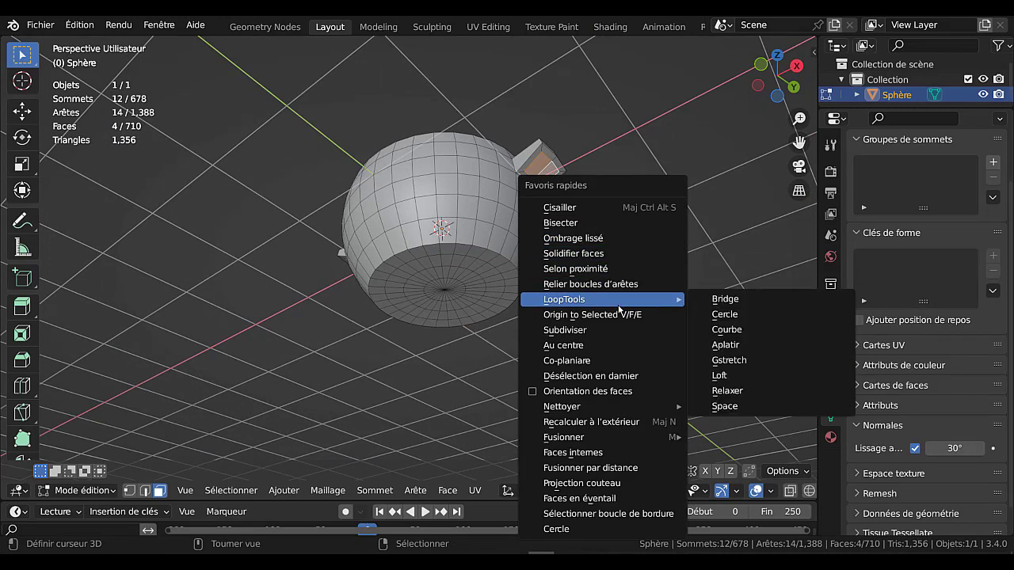
click(618, 284)
middle_drag(634, 243, 607, 351)
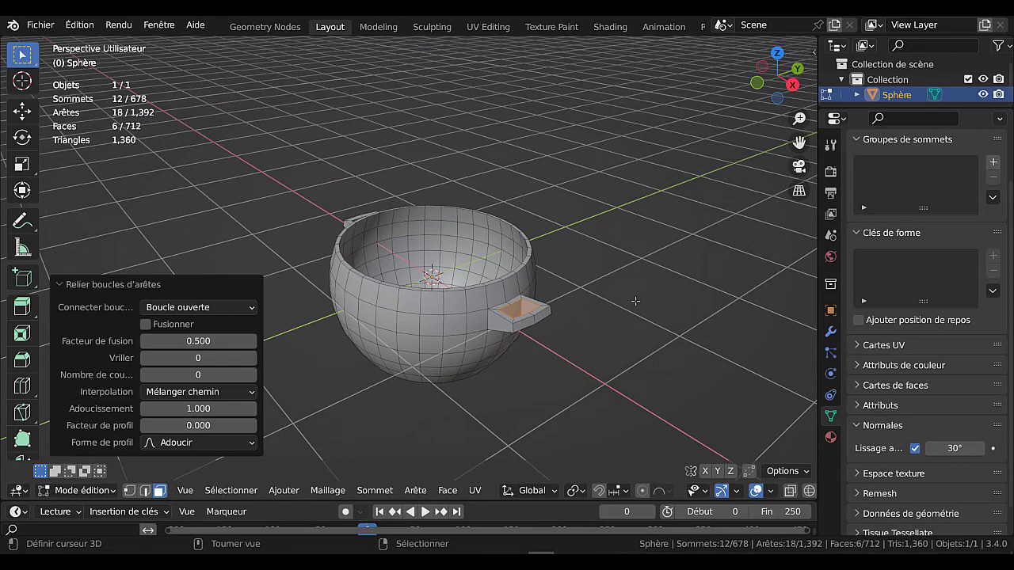
scroll(507, 370, up, 1)
scroll(507, 369, up, 2)
mouse_move(507, 370)
middle_down()
mouse_move(552, 385)
mouse_move(521, 354)
mouse_move(624, 367)
mouse_move(522, 338)
middle_up()
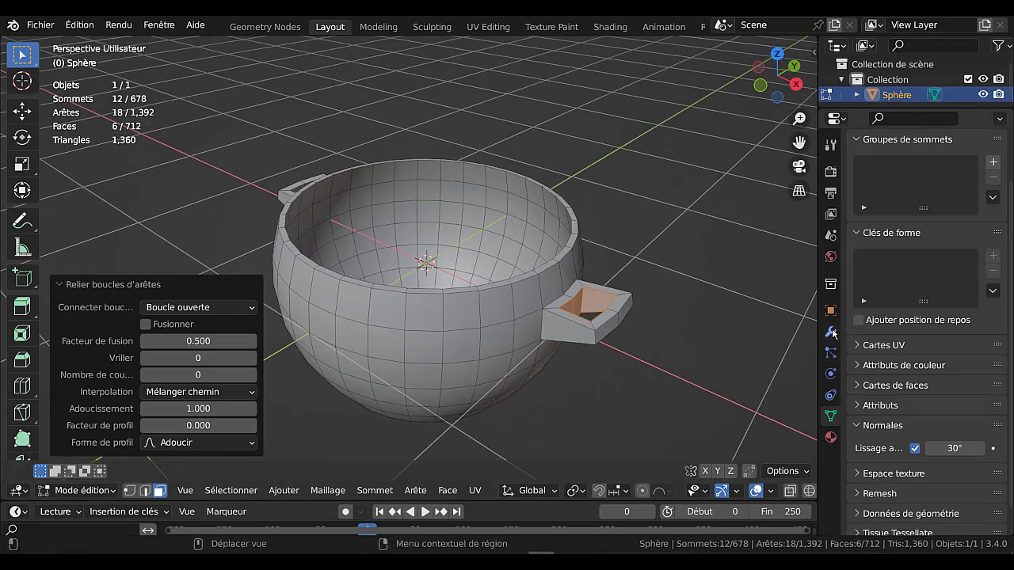
Add a Subdivision Surface modifier at viewport level 2 and preview the smoothed pot
click(830, 332)
click(911, 170)
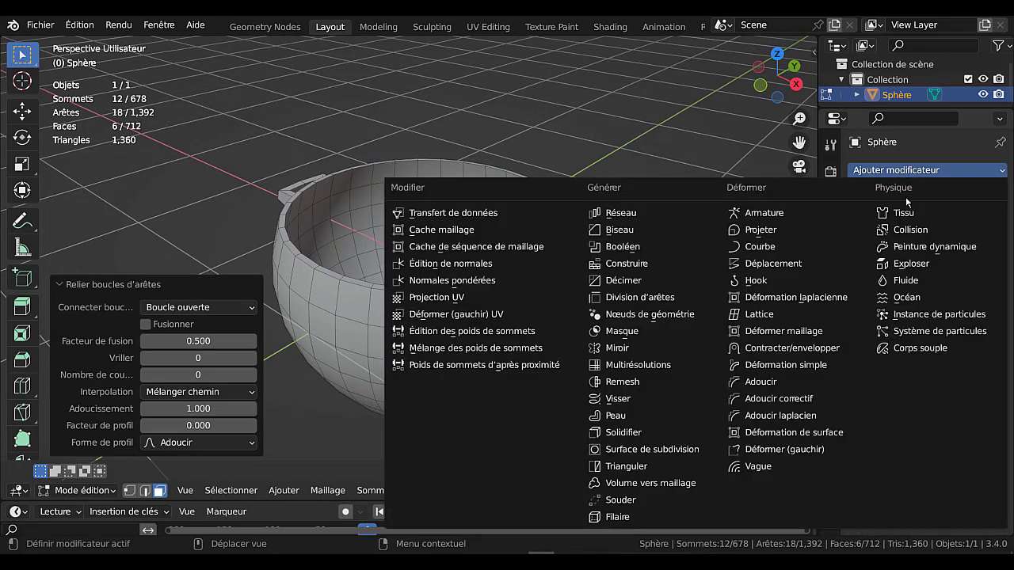
click(643, 449)
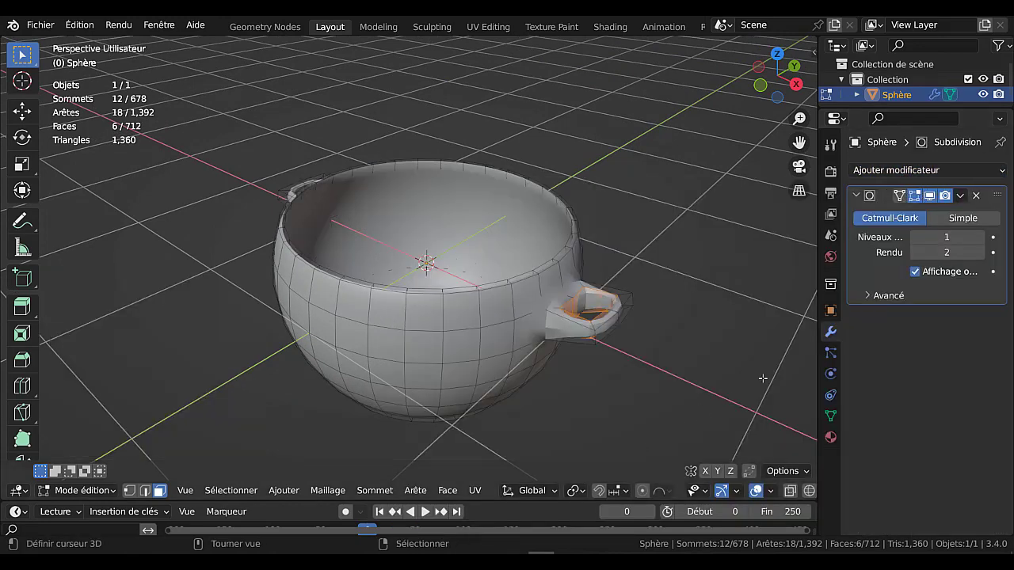
click(980, 237)
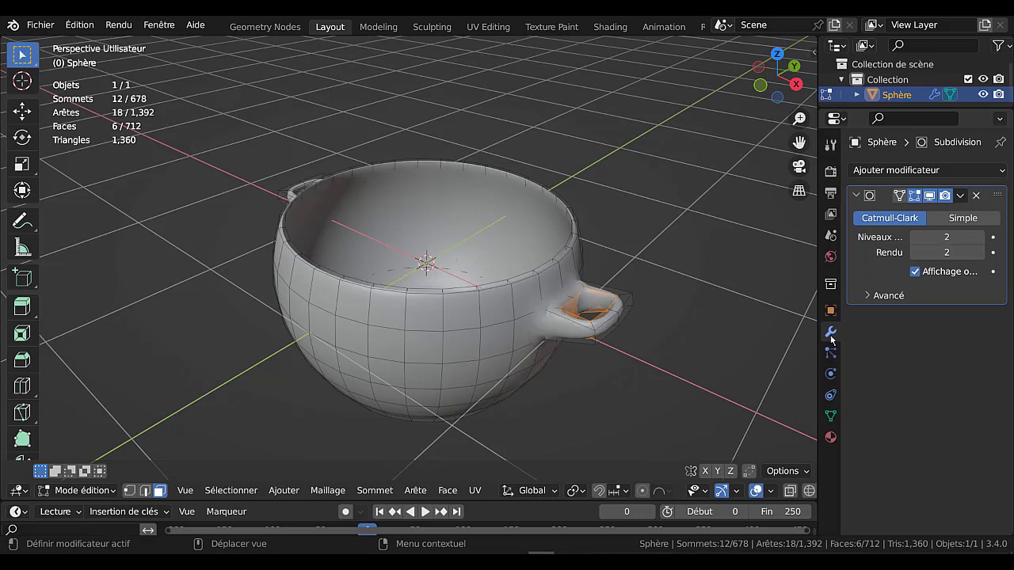
key(Tab)
mouse_move(671, 359)
middle_down()
mouse_move(634, 338)
mouse_move(549, 356)
middle_up()
key(Tab)
click(557, 335)
Select both handle end faces and widen them along X
shift+click(547, 341)
shift+click(469, 341)
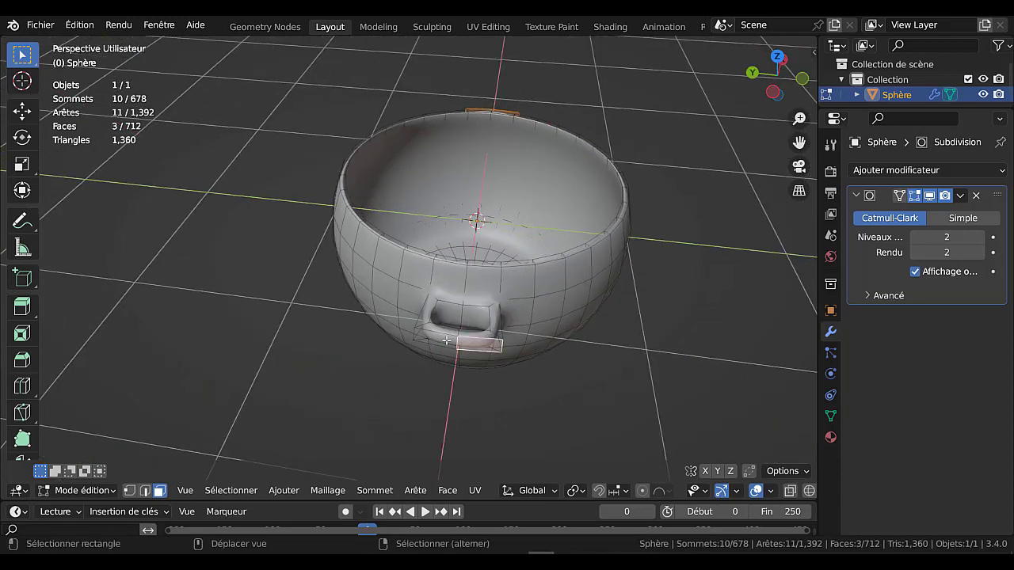
middle_drag(469, 340, 622, 384)
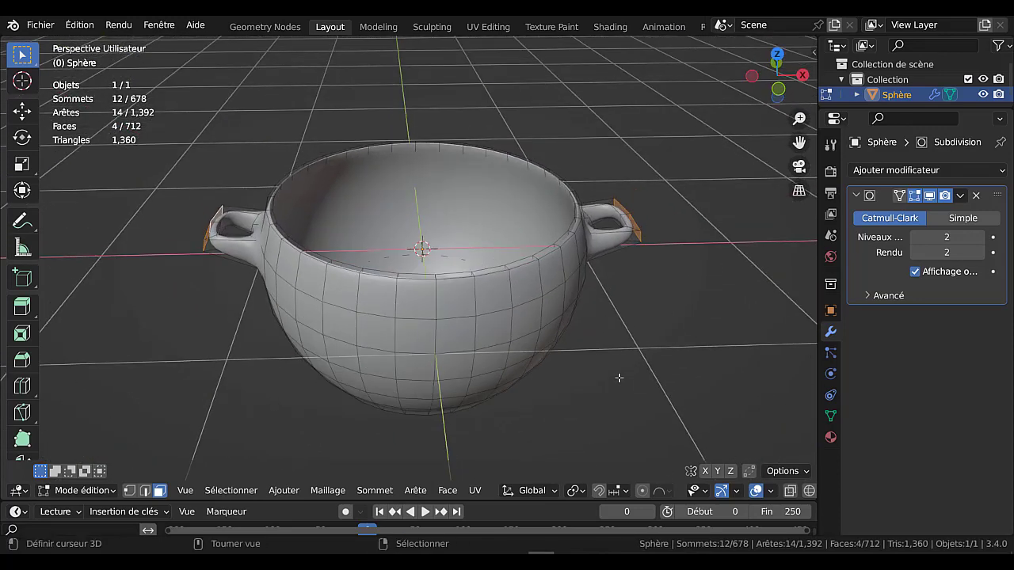
key(s)
key(x)
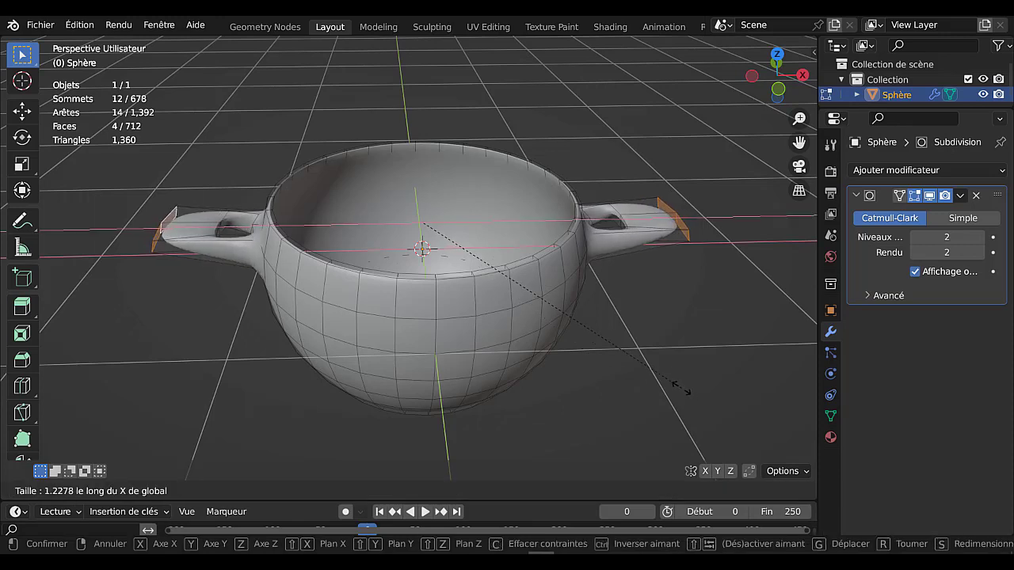
click(663, 387)
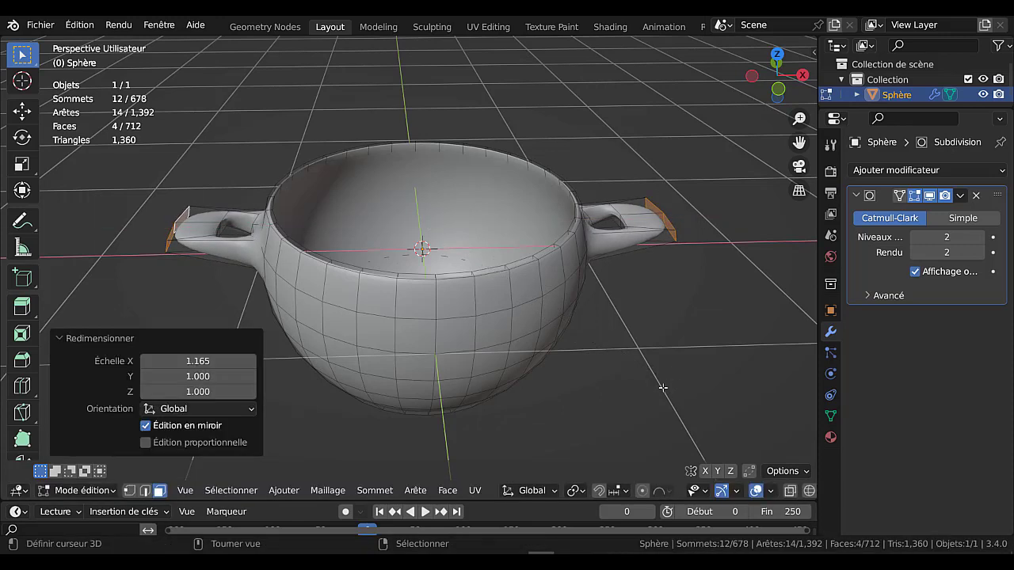
Raise the handle ends 0.11223 m along Z and scale them to 0.915 on X
key(g)
key(z)
click(665, 345)
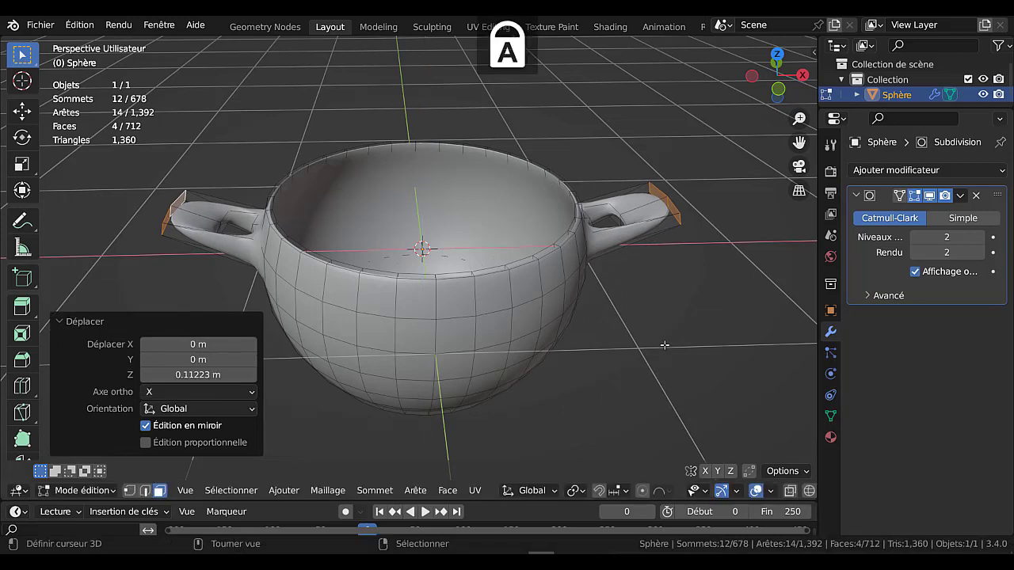
middle_drag(665, 345, 624, 418)
key(s)
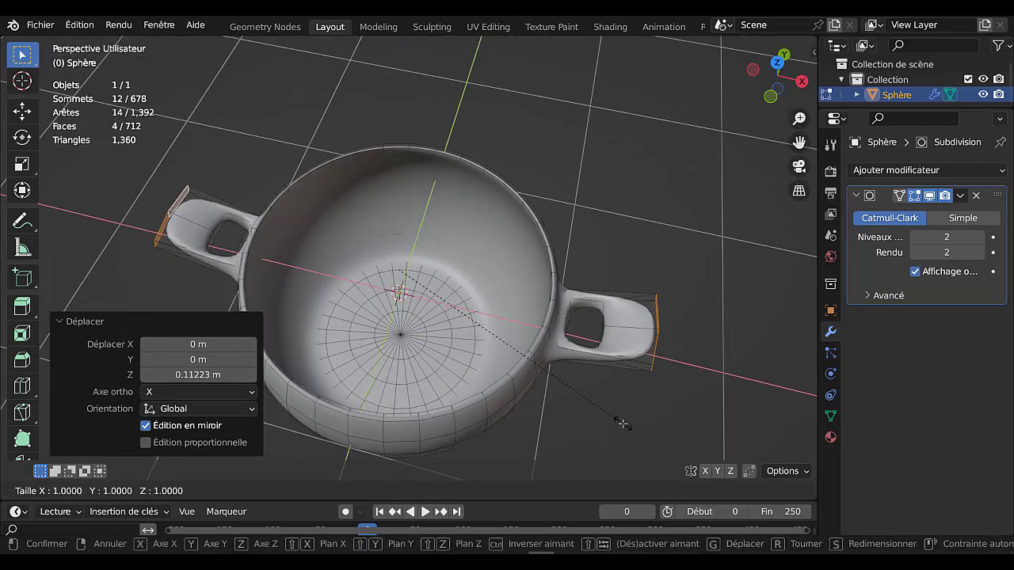
key(x)
click(607, 402)
mouse_move(606, 401)
middle_down()
mouse_move(565, 376)
mouse_move(602, 386)
mouse_move(587, 377)
middle_up()
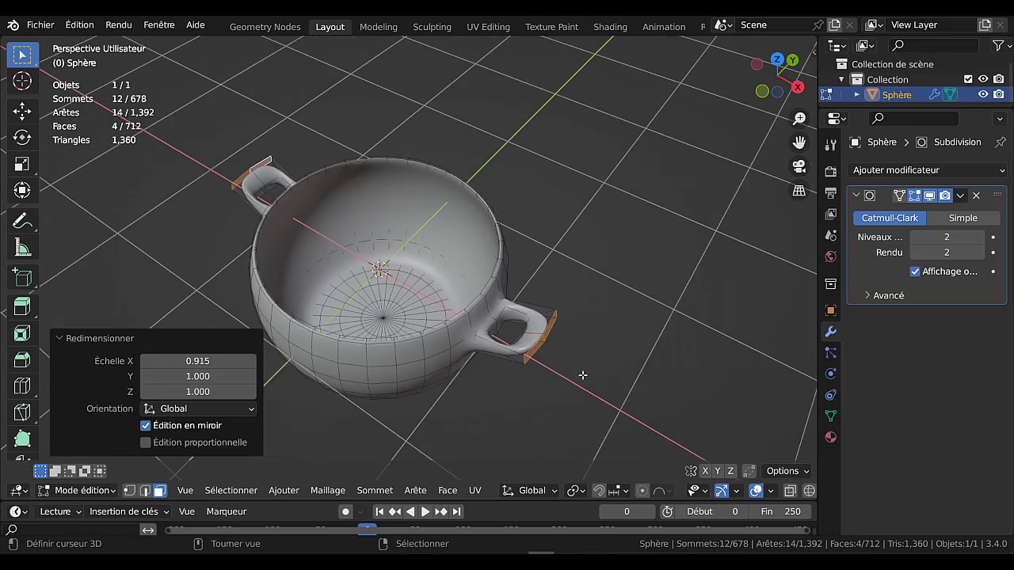
Stretch the handle ends outward along Y and preview the smoothed pot
key(s)
key(y)
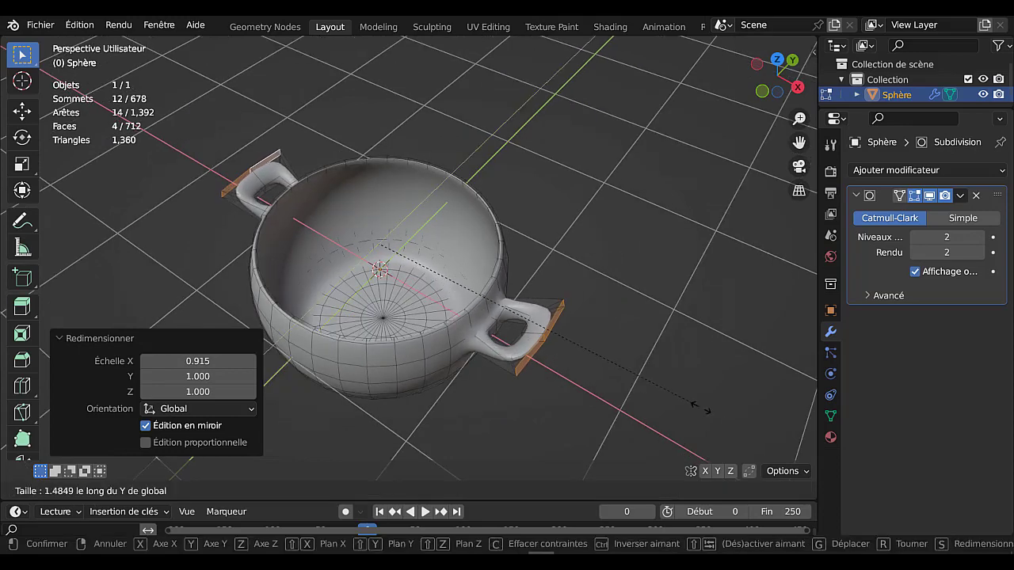
click(735, 420)
key(Tab)
mouse_move(556, 348)
middle_down()
mouse_move(600, 224)
mouse_move(594, 290)
mouse_move(559, 308)
mouse_move(526, 281)
mouse_move(509, 298)
mouse_move(597, 373)
middle_up()
key(Tab)
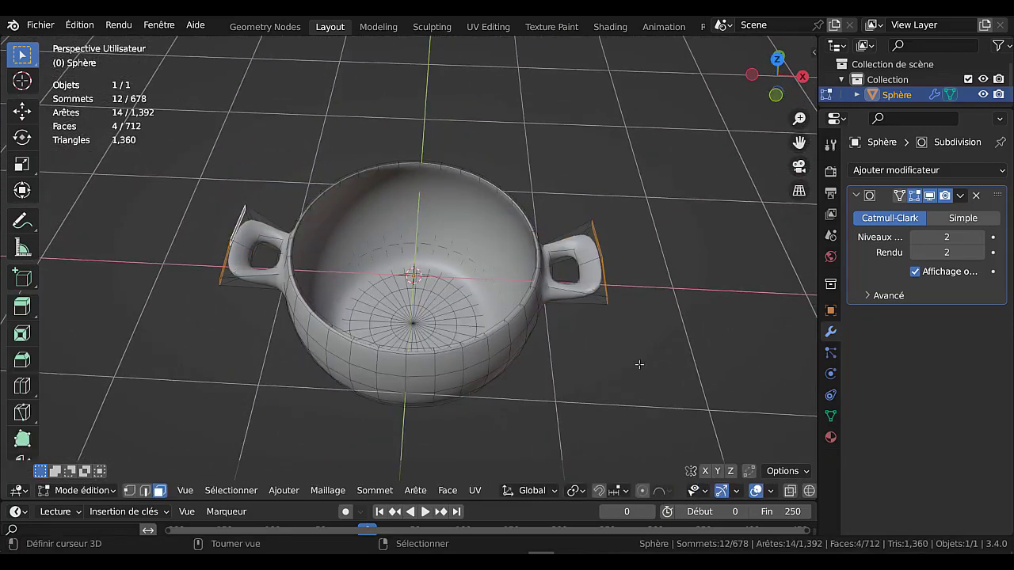
Grow the handle selection and narrow each handle to 0.649 along X around its own centre
key(ctrl+KP_Add)
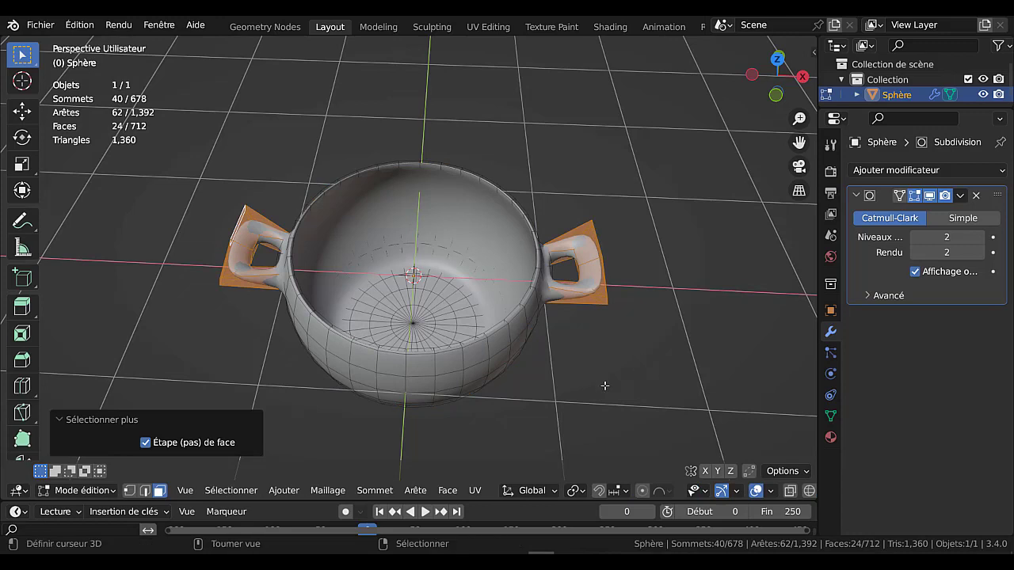
key(s)
key(x)
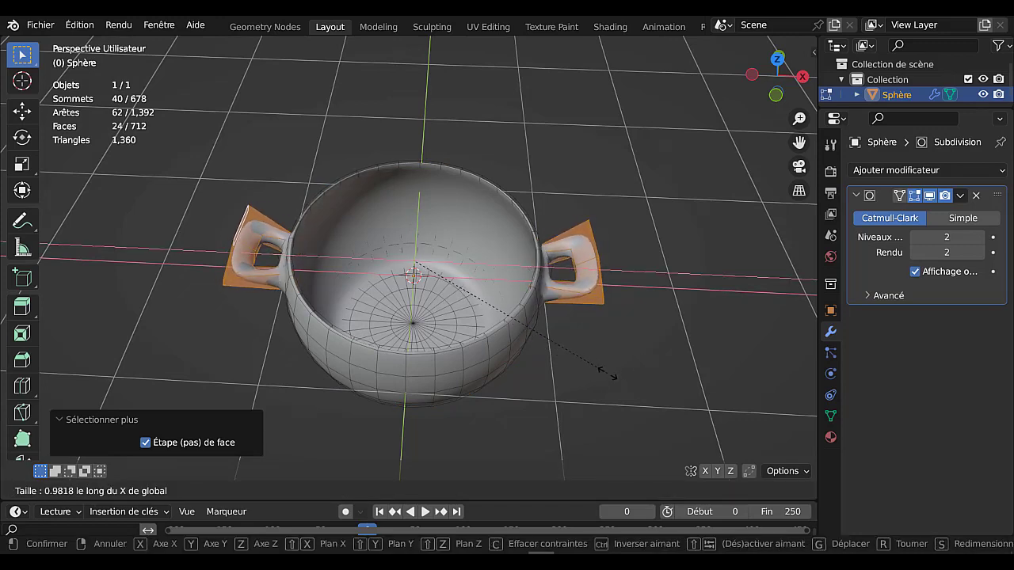
right_click(608, 372)
click(575, 490)
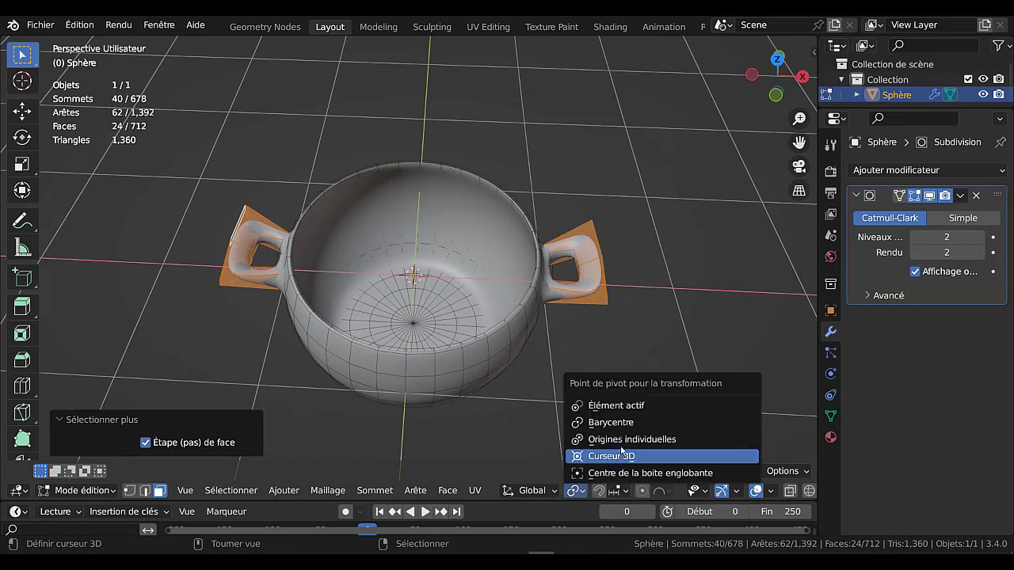
click(626, 439)
key(s)
key(x)
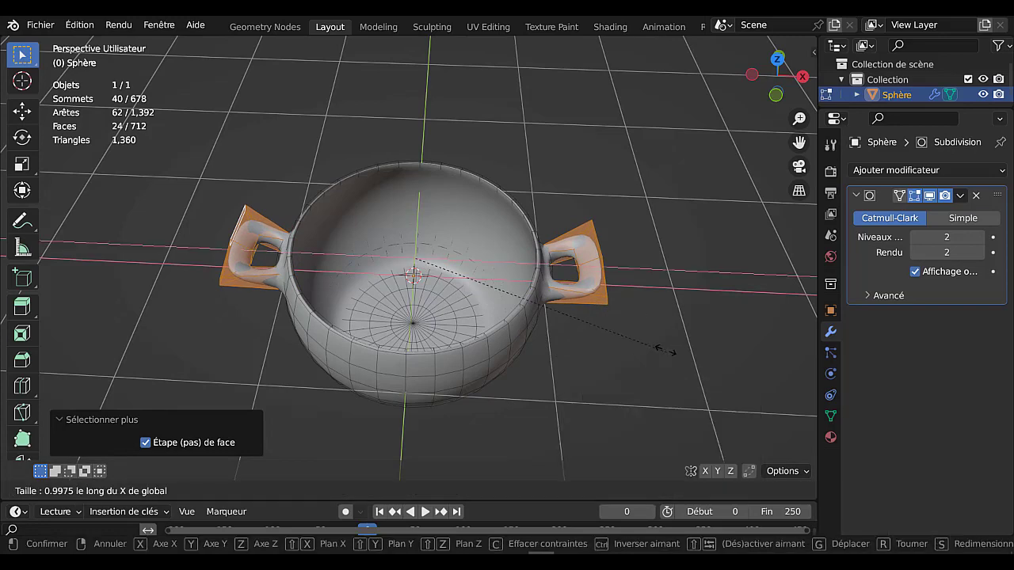
click(594, 335)
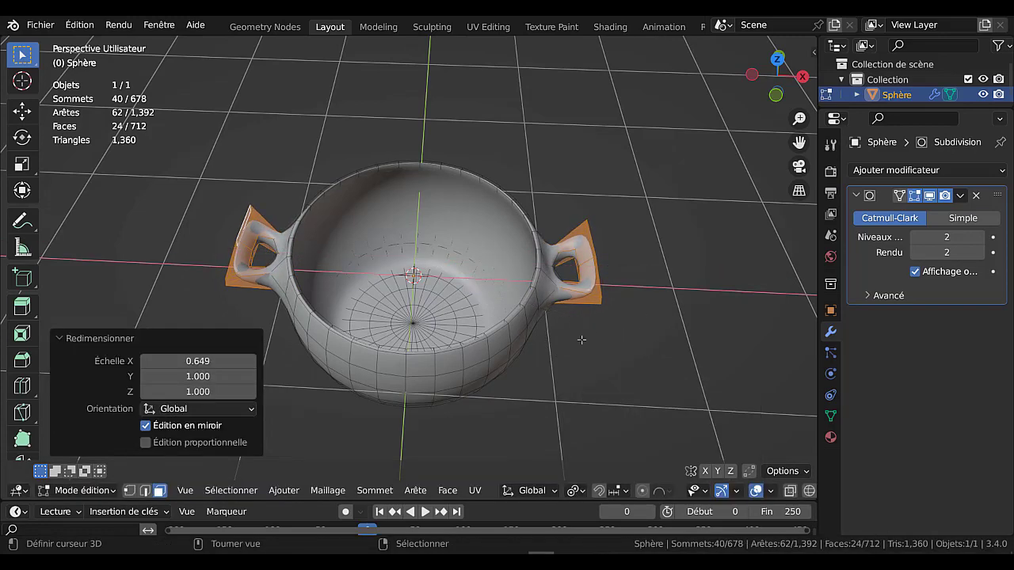
Restore the Median Point pivot and rescale the handles
middle_drag(581, 340, 604, 464)
click(587, 493)
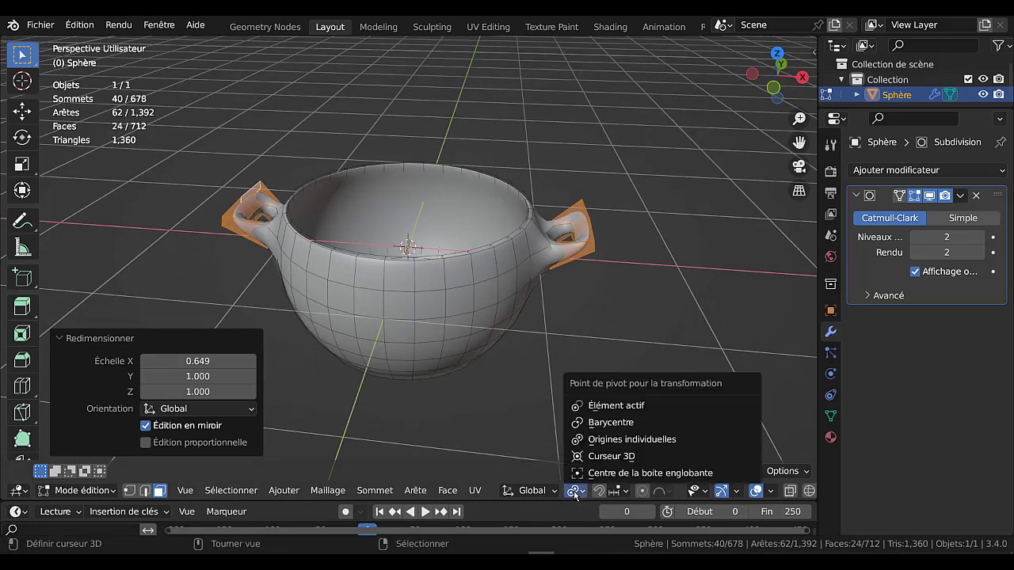
click(624, 422)
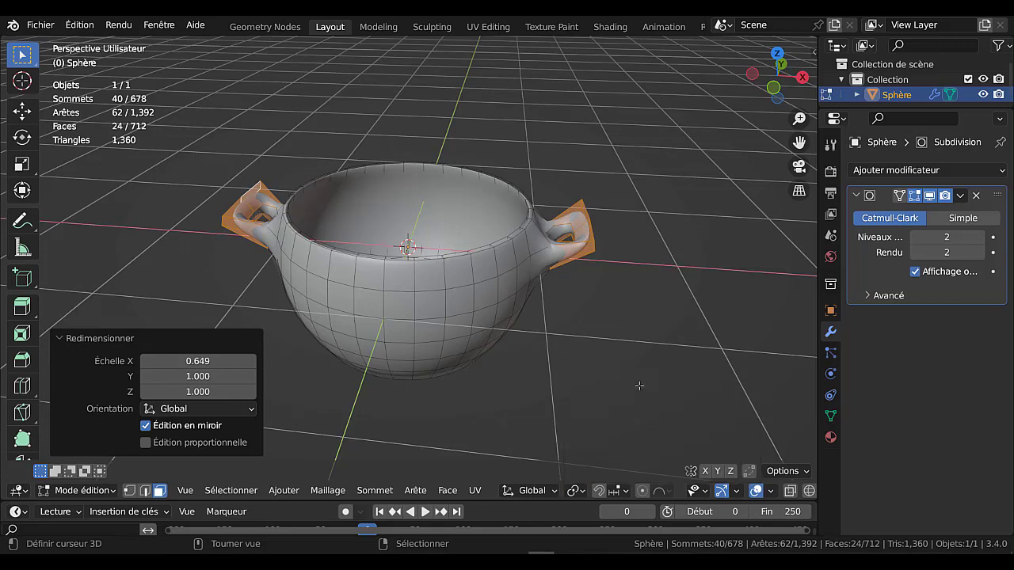
key(s)
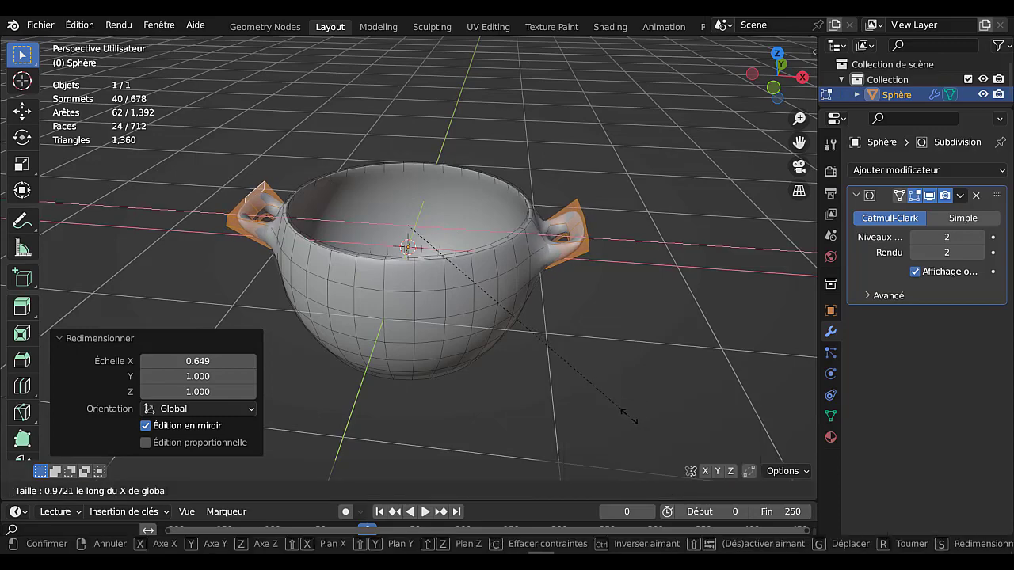
click(623, 362)
Check the smoothed pot in Object Mode, then select the back handle's end faces
key(Tab)
mouse_move(623, 362)
middle_down()
mouse_move(609, 394)
mouse_move(614, 347)
mouse_move(489, 284)
middle_up()
key(Tab)
click(479, 248)
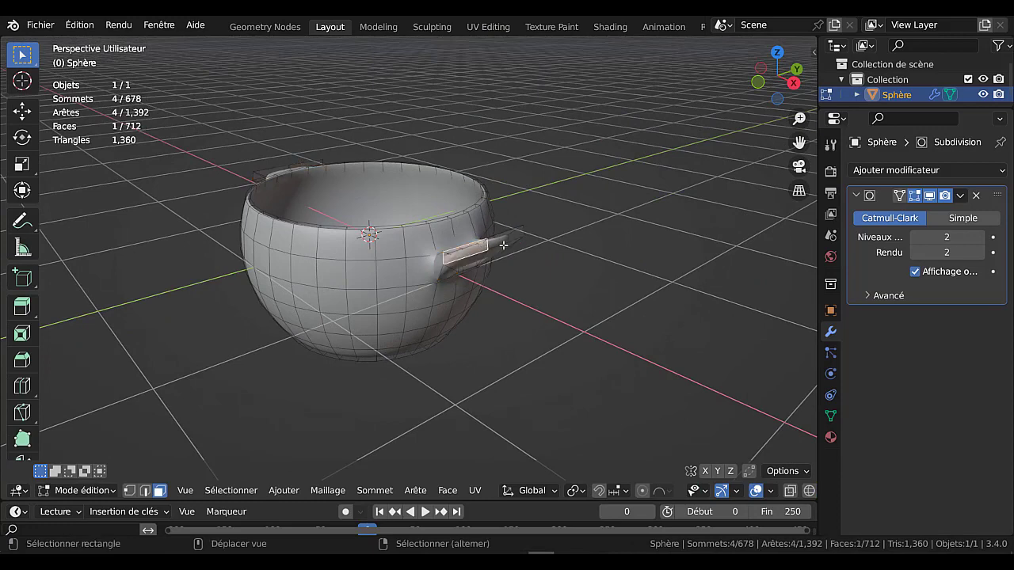
shift+click(505, 244)
middle_drag(506, 243, 424, 316)
Add the front handle's end faces and lower both handle ends along Z
shift+click(435, 305)
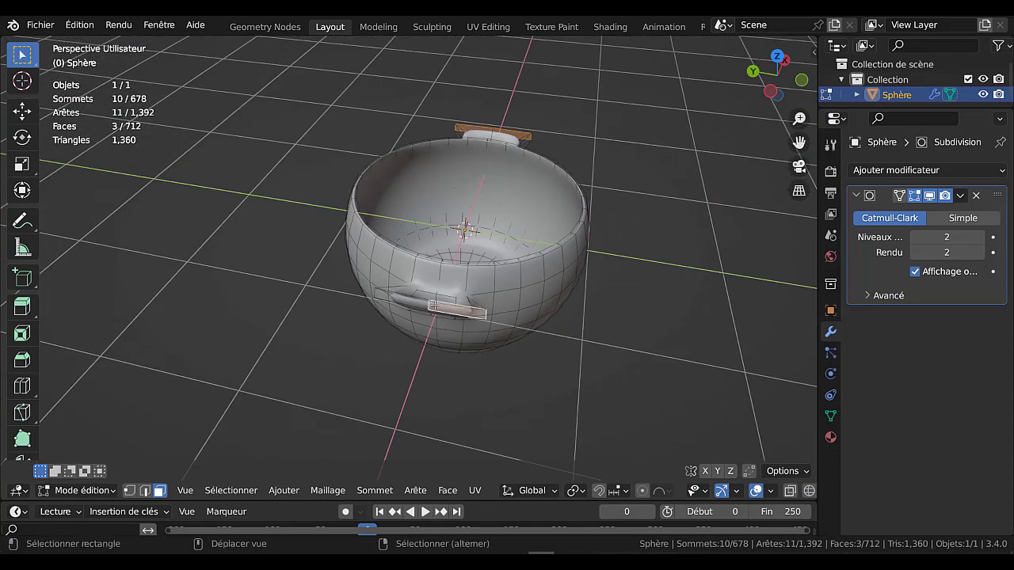
shift+click(423, 307)
middle_drag(694, 390, 527, 366)
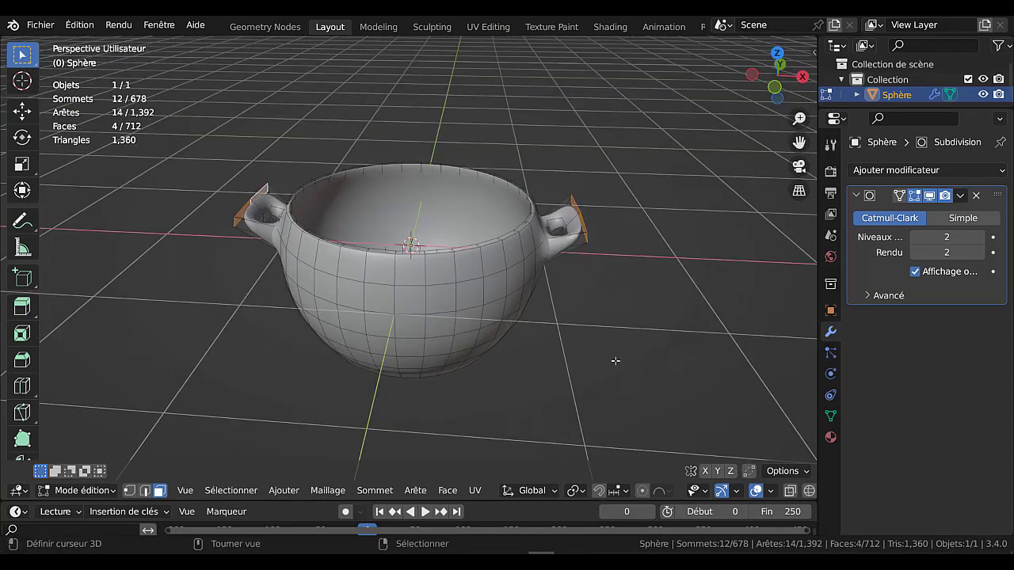
key(g)
key(z)
click(616, 372)
Preview the smoothing, then scale the handle ends along X
key(Tab)
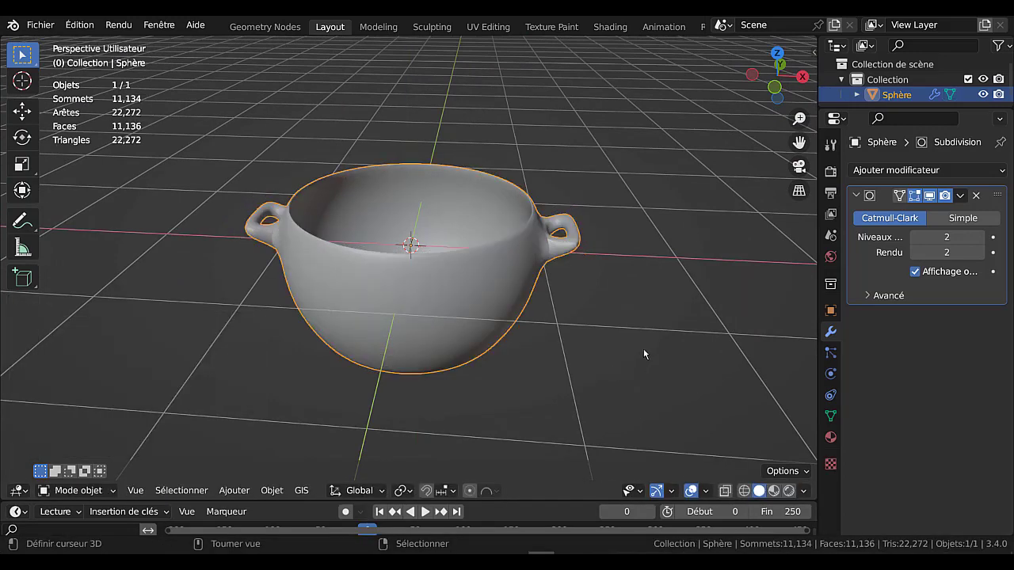
mouse_move(643, 349)
middle_down()
mouse_move(591, 464)
mouse_move(633, 400)
middle_up()
key(Tab)
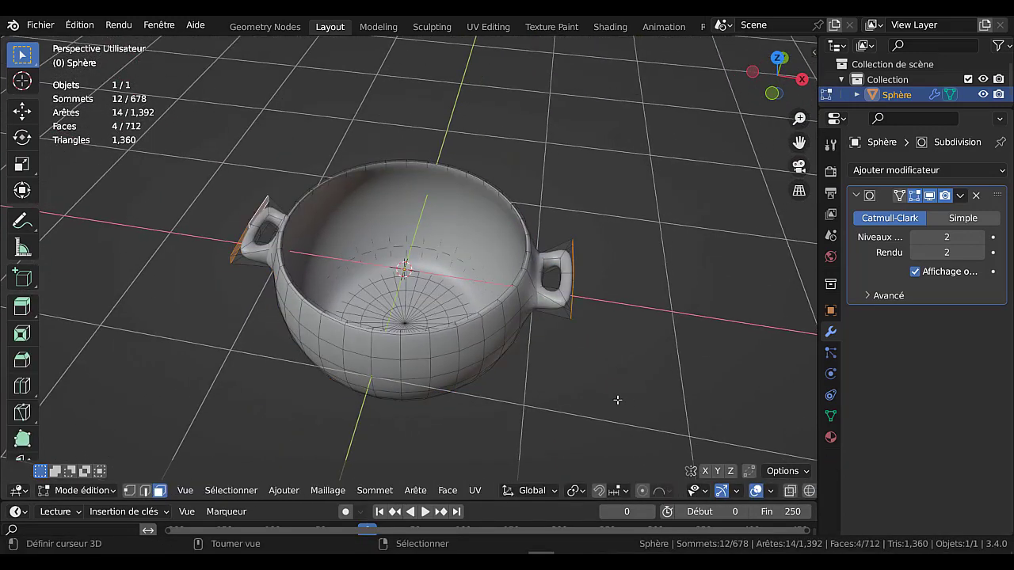
key(s)
key(x)
click(630, 351)
Set the Subdivision modifier's viewport level to 3 and return to Edit Mode
key(Tab)
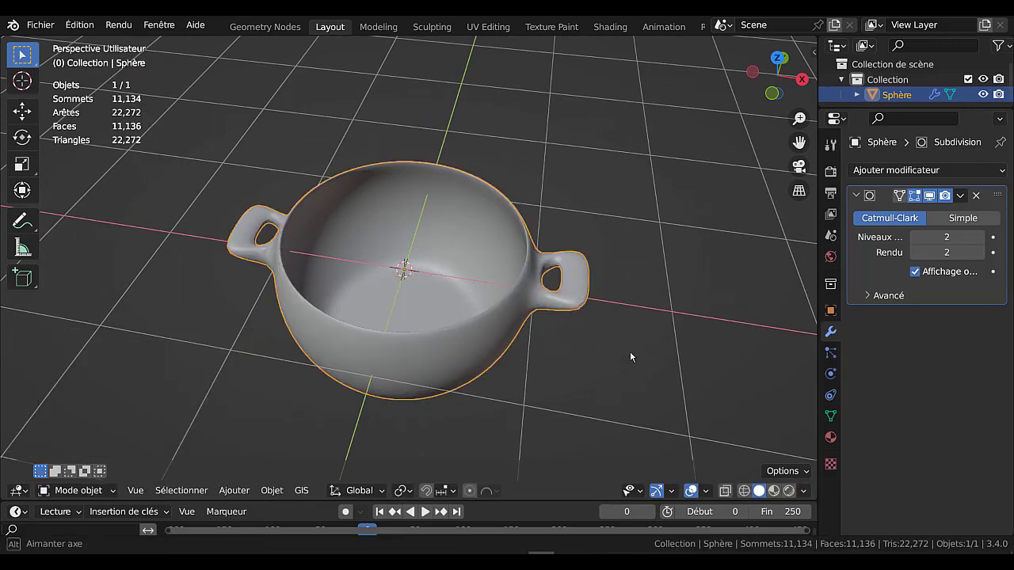
mouse_move(630, 351)
middle_down()
mouse_move(701, 247)
mouse_move(654, 328)
mouse_move(545, 363)
middle_up()
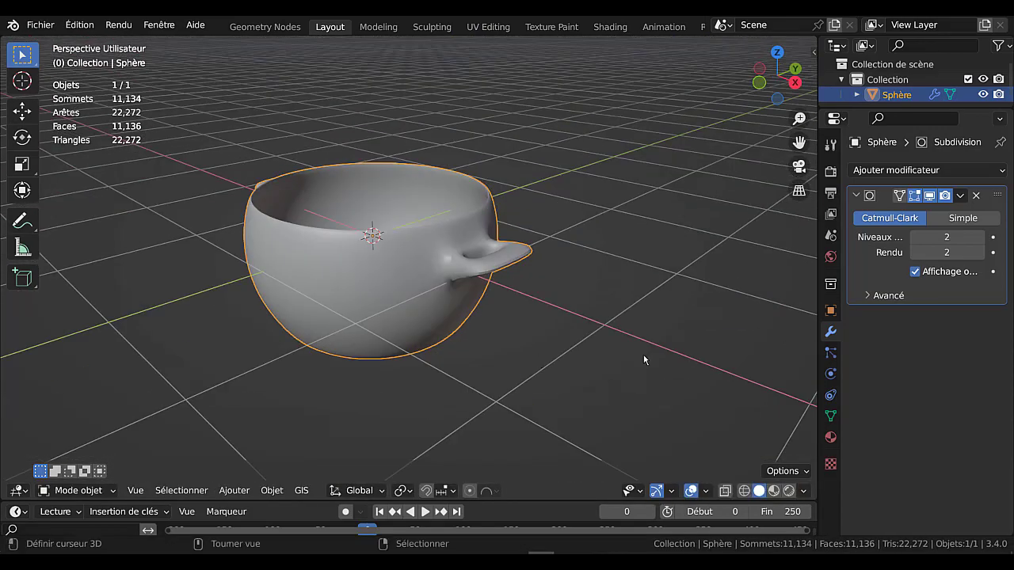
scroll(616, 367, up, 1)
scroll(615, 367, up, 3)
mouse_move(648, 383)
middle_down()
mouse_move(645, 370)
mouse_move(673, 349)
middle_up()
click(980, 237)
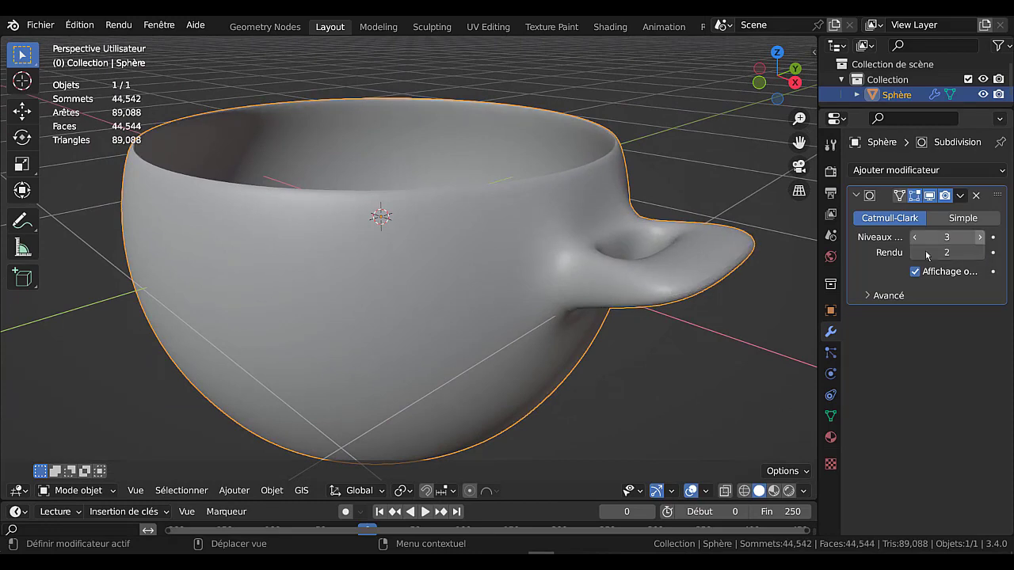
scroll(694, 342, down, 2)
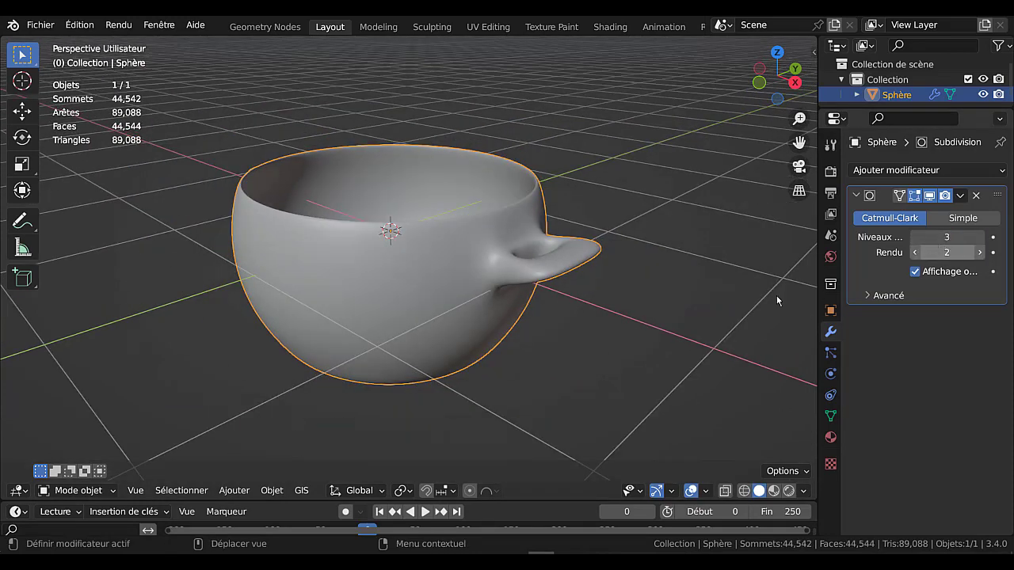
mouse_move(776, 295)
middle_down()
mouse_move(573, 416)
mouse_move(548, 319)
middle_up()
key(Tab)
scroll(549, 319, up, 2)
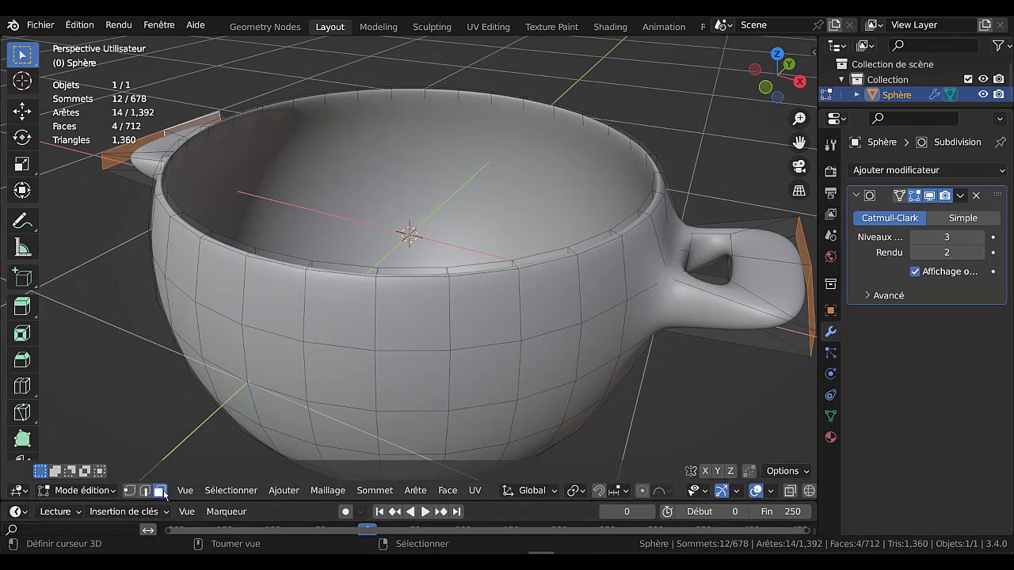
Select the rim face loop and inset it by 0.00927 m
alt+click(612, 233)
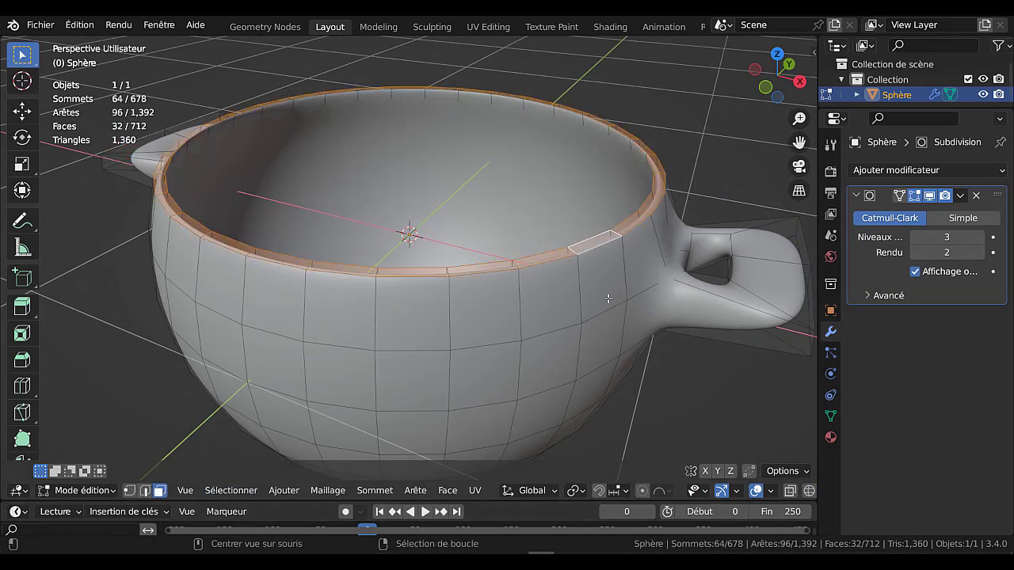
key(i)
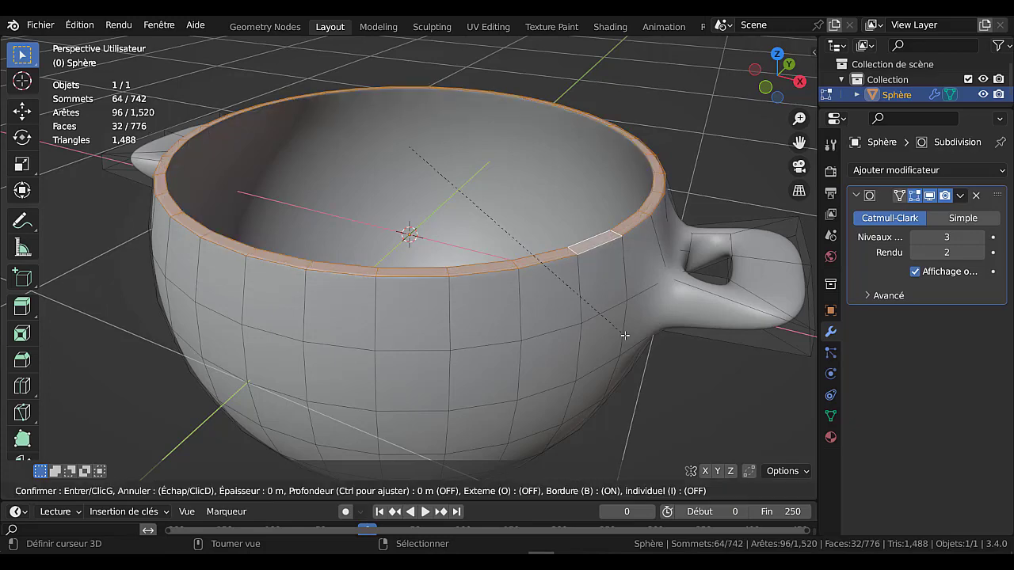
click(612, 309)
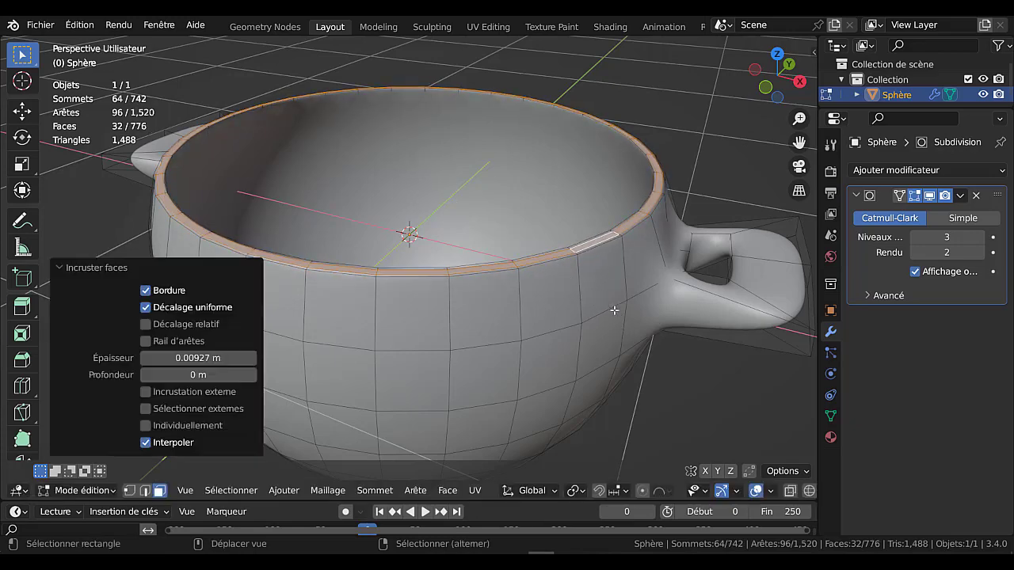
Check the smoothed pot from below, then select a ring of bottom faces
key(Tab)
scroll(643, 225, down, 3)
middle_drag(549, 390, 557, 177)
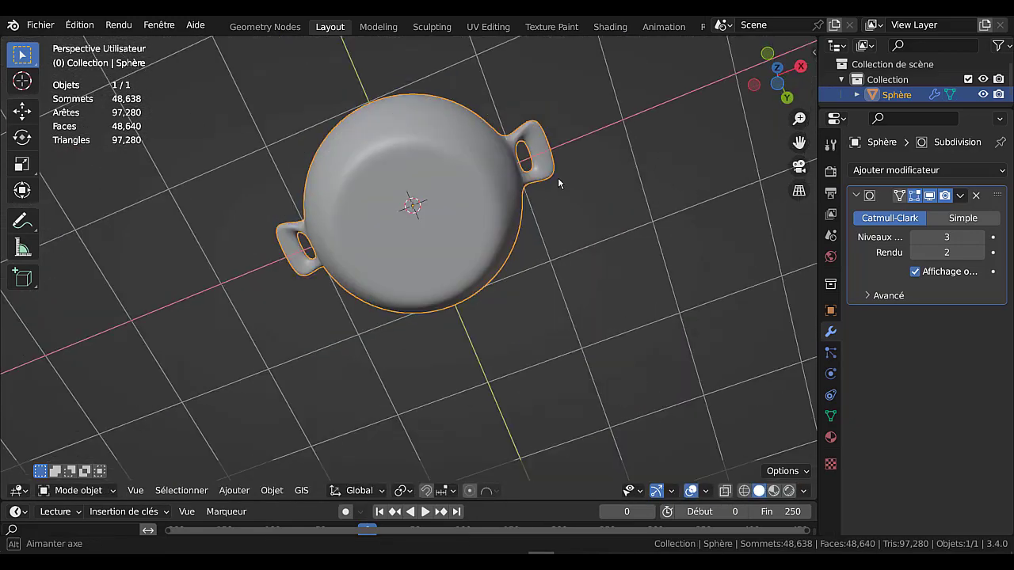
key(Tab)
alt+click(460, 196)
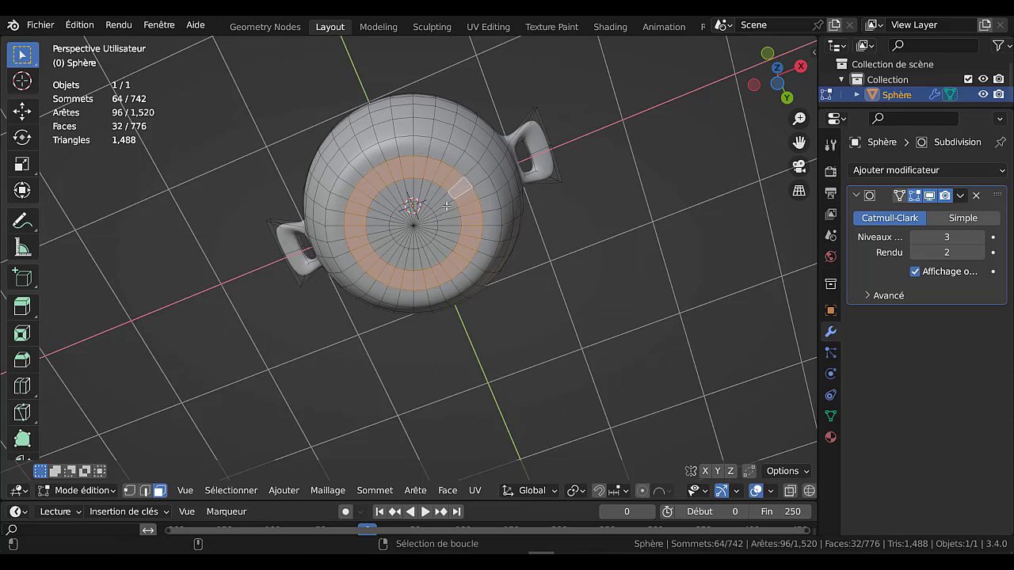
Select all the bottom faces and extrude them 0.052178 m downward
alt+shift+click(448, 204)
key(c)
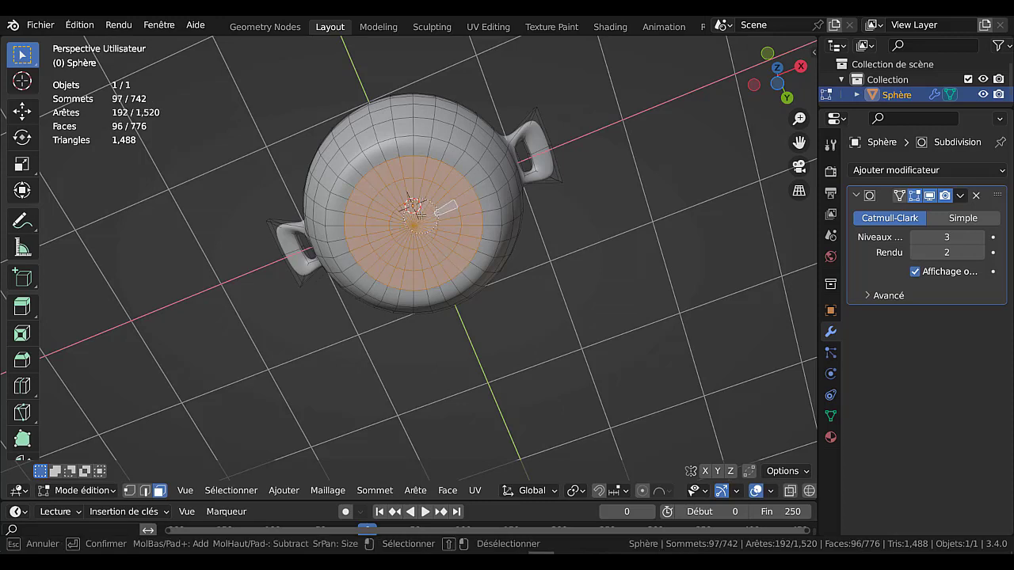
key(Escape)
alt+shift+click(416, 221)
mouse_move(476, 237)
middle_down()
mouse_move(561, 324)
mouse_move(560, 341)
middle_up()
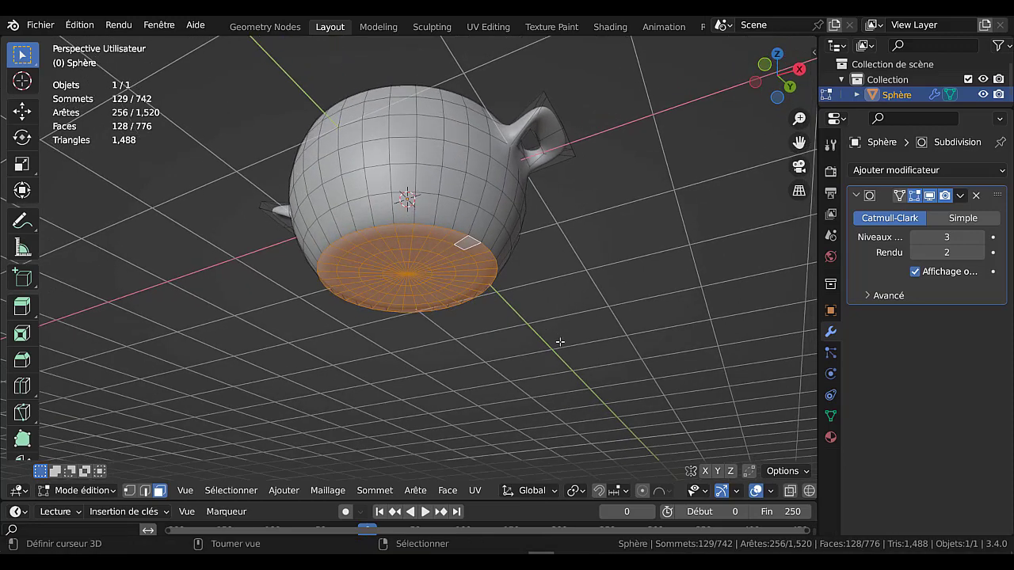
key(e)
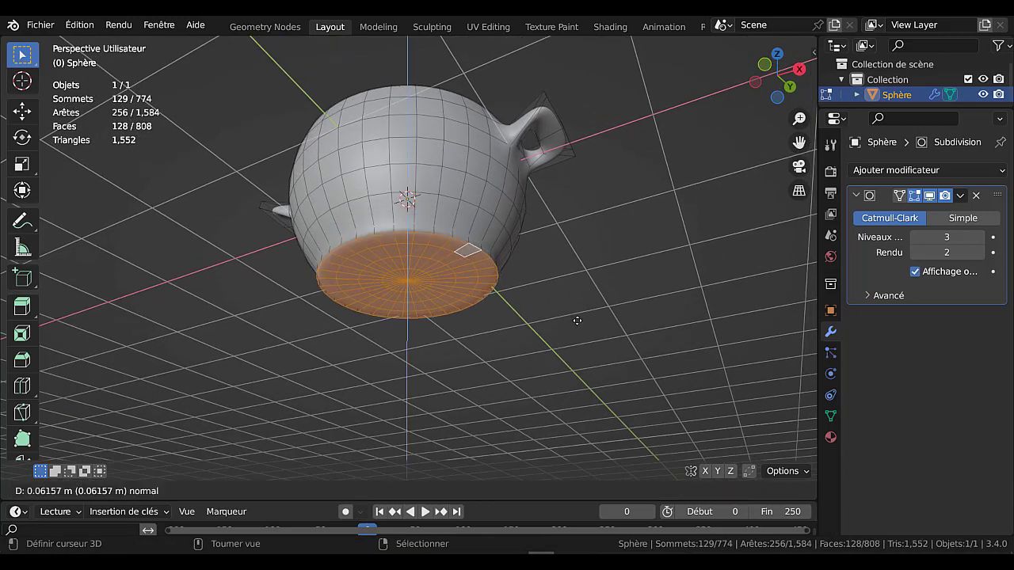
click(576, 319)
Inset the bottom faces by 0.01405 m to form the foot ring
scroll(577, 320, up, 4)
middle_drag(576, 320, 527, 277)
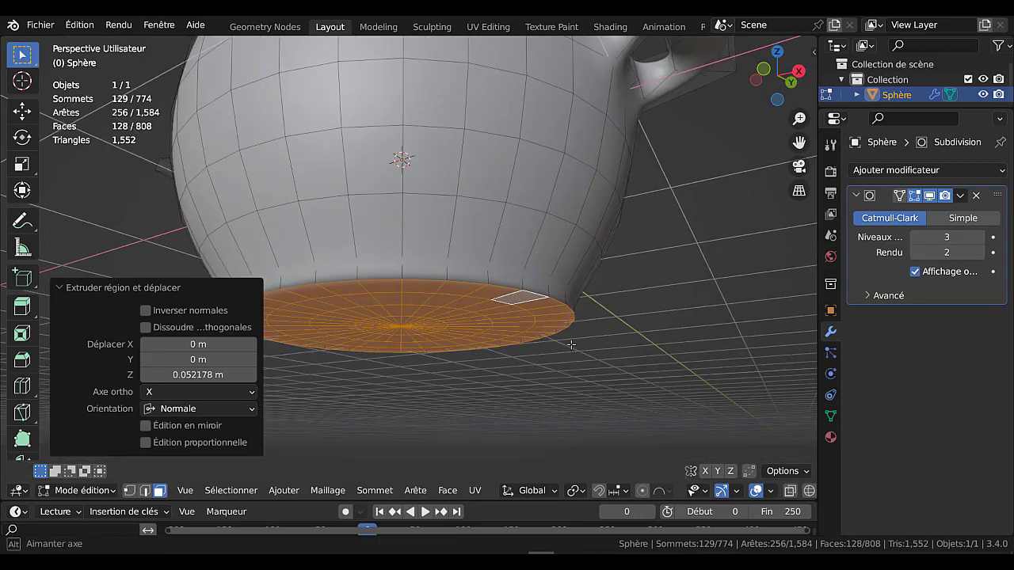
key(i)
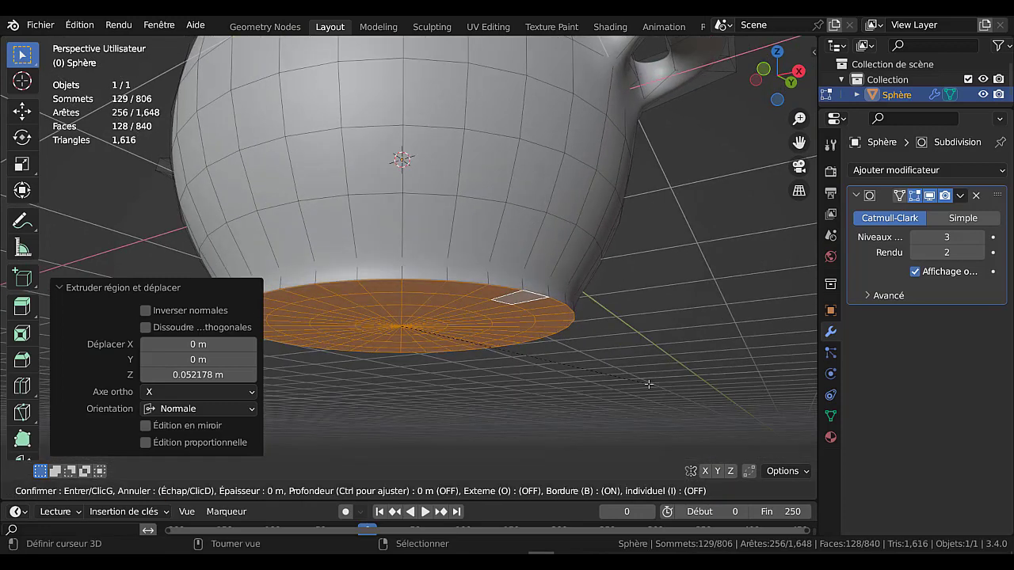
click(568, 314)
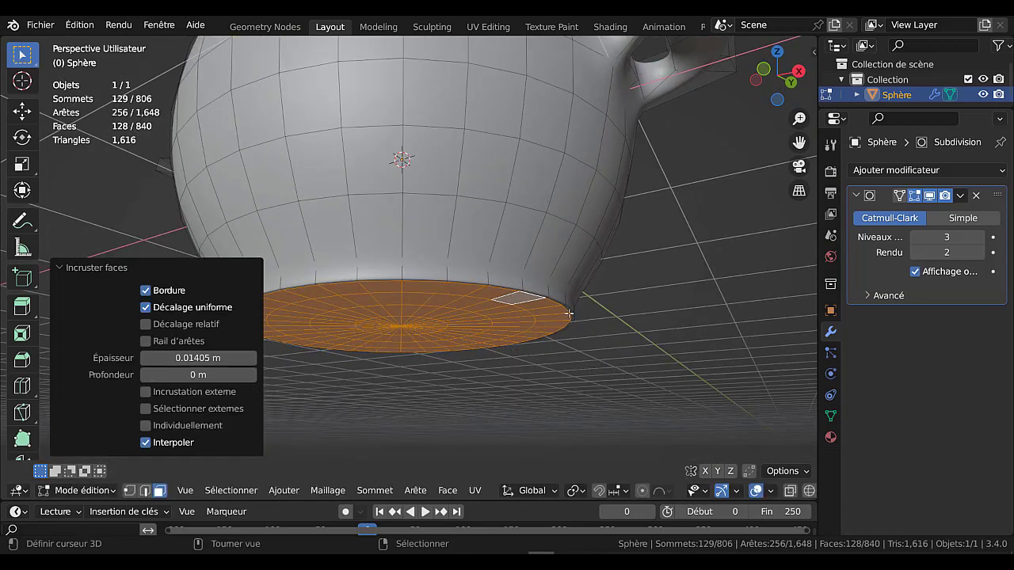
Add a loop cut just above the base and view the smoothed pot
key(ctrl+r)
click(533, 247)
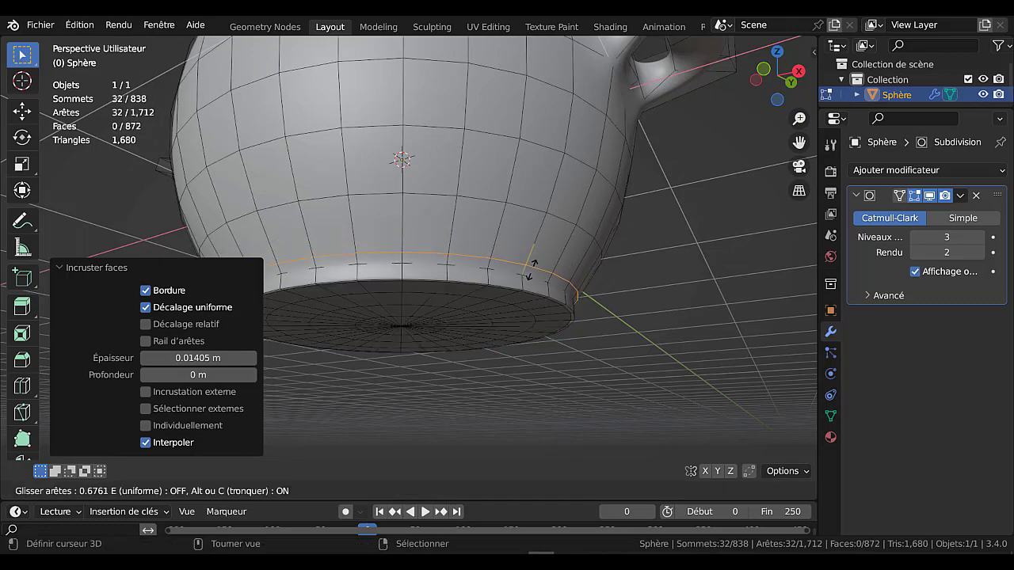
click(570, 291)
key(Tab)
middle_drag(553, 290, 580, 323)
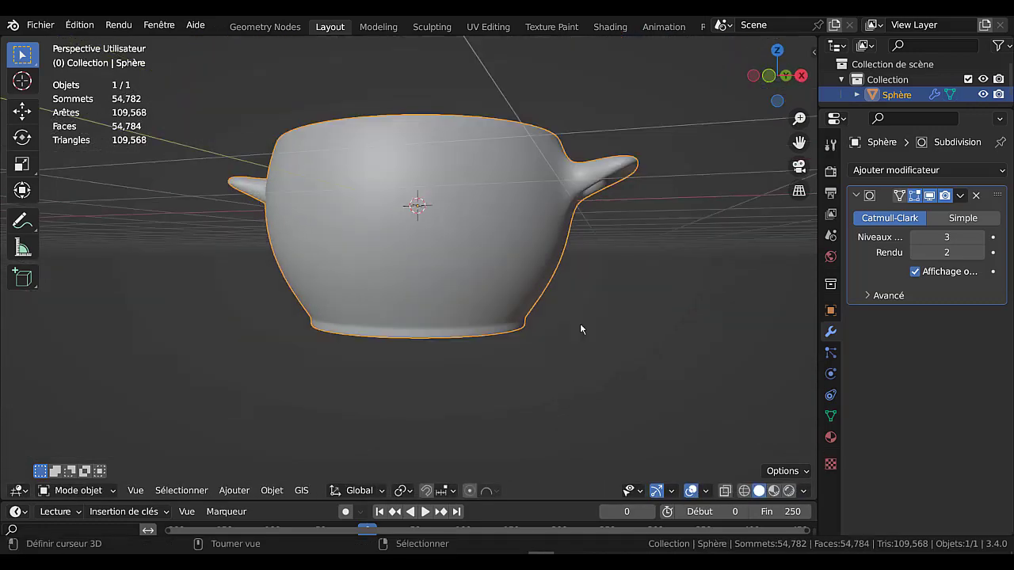
scroll(579, 323, down, 2)
mouse_move(649, 337)
middle_down()
mouse_move(576, 358)
mouse_move(602, 369)
mouse_move(677, 350)
middle_up()
scroll(576, 358, up, 3)
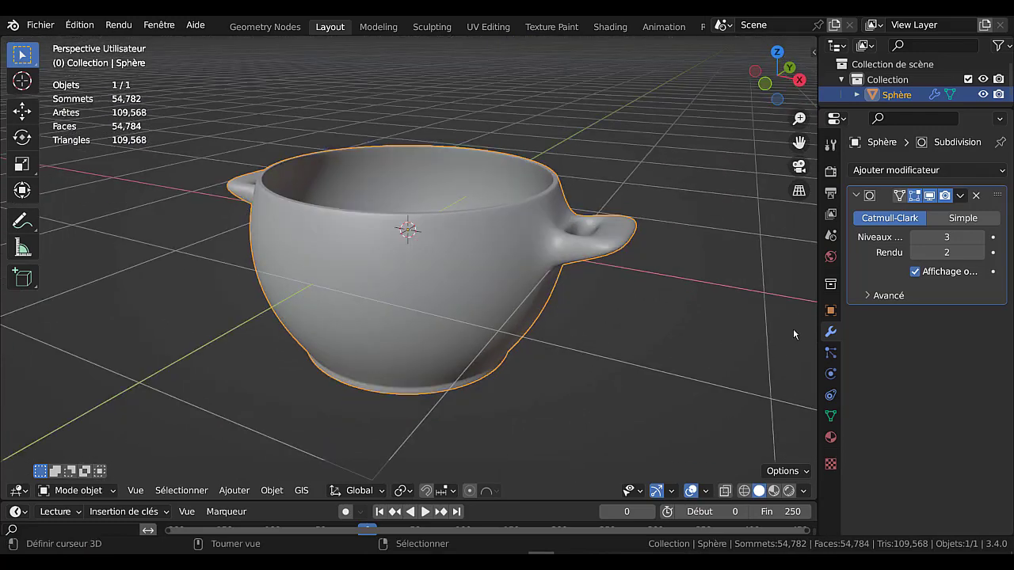
key(n)
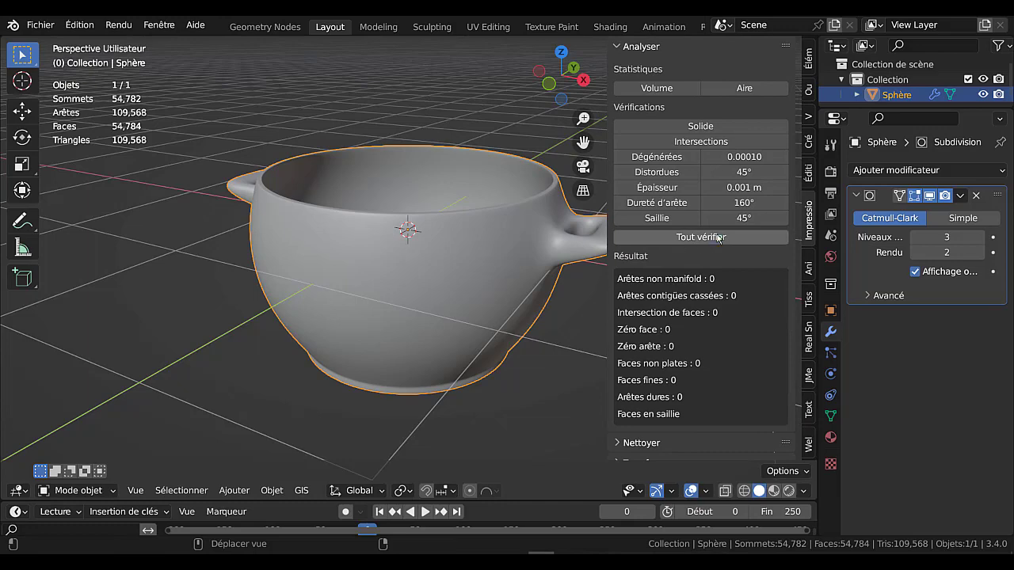
click(658, 380)
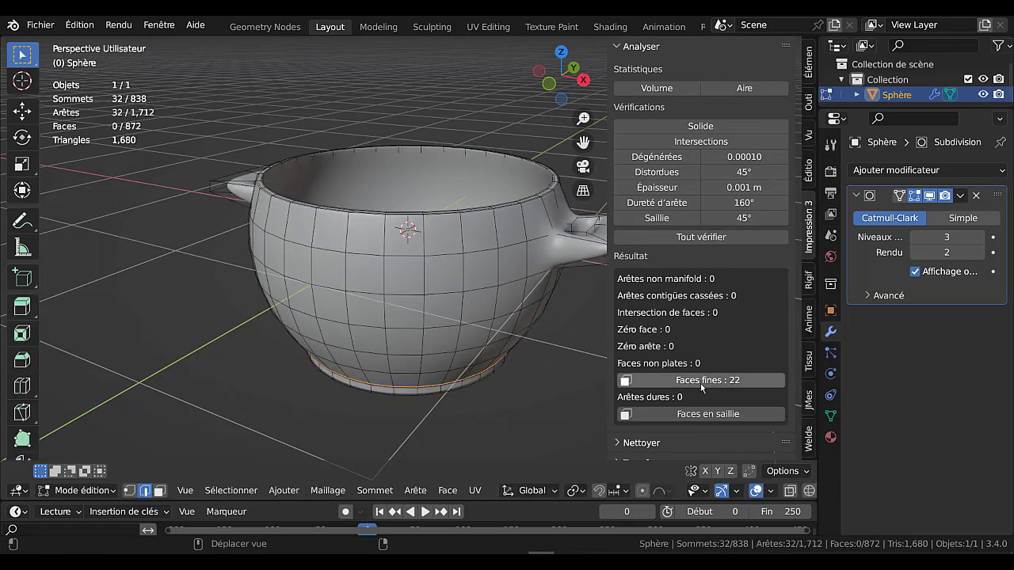
mouse_move(491, 392)
middle_down()
mouse_move(443, 372)
mouse_move(457, 391)
mouse_move(307, 340)
mouse_move(479, 331)
middle_up()
scroll(457, 391, up, 3)
scroll(457, 392, up, 2)
scroll(479, 331, down, 3)
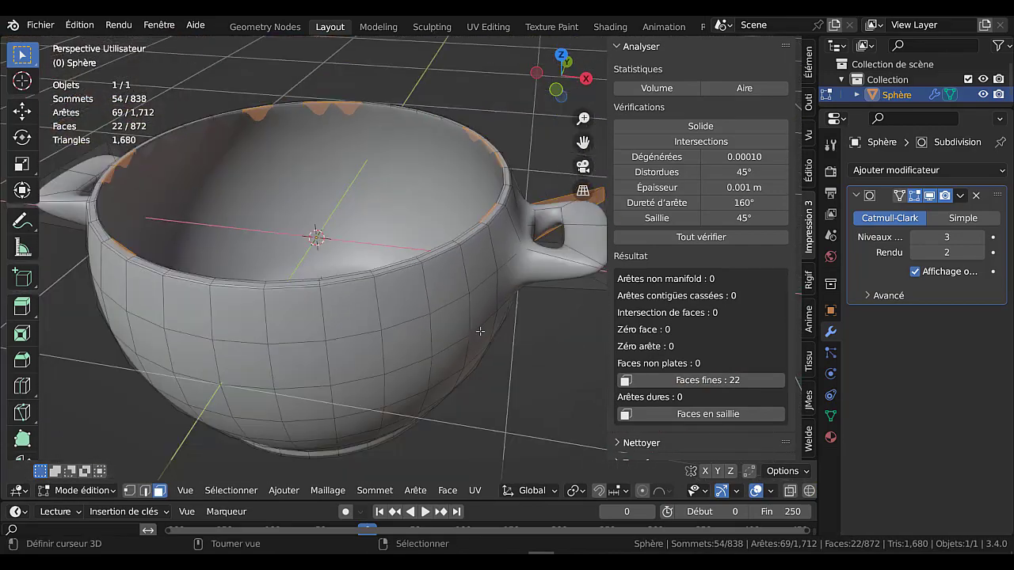
mouse_move(423, 368)
middle_down()
mouse_move(512, 369)
mouse_move(472, 262)
middle_up()
key(Tab)
key(Tab)
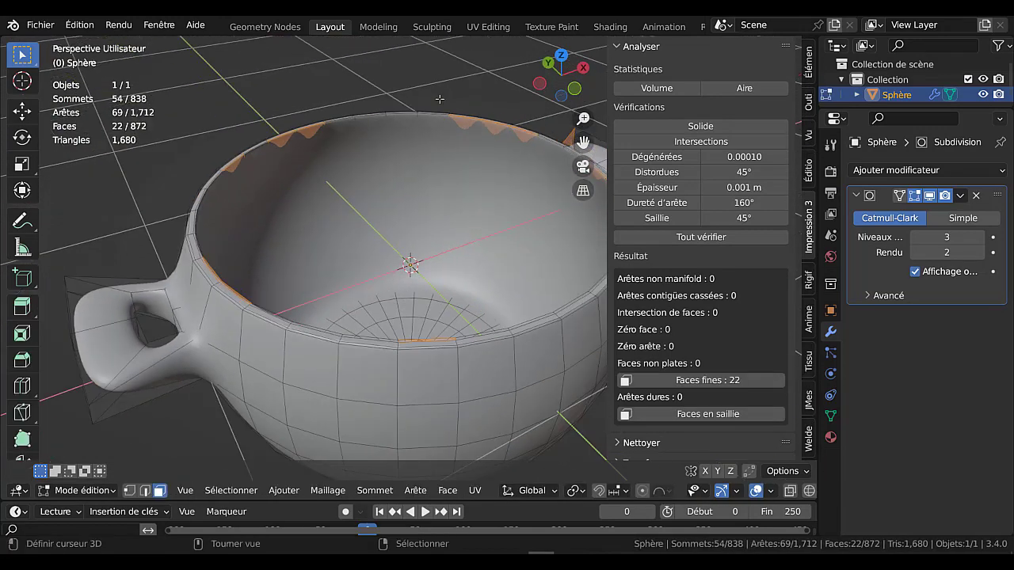
key(alt+a)
middle_drag(402, 162, 408, 185)
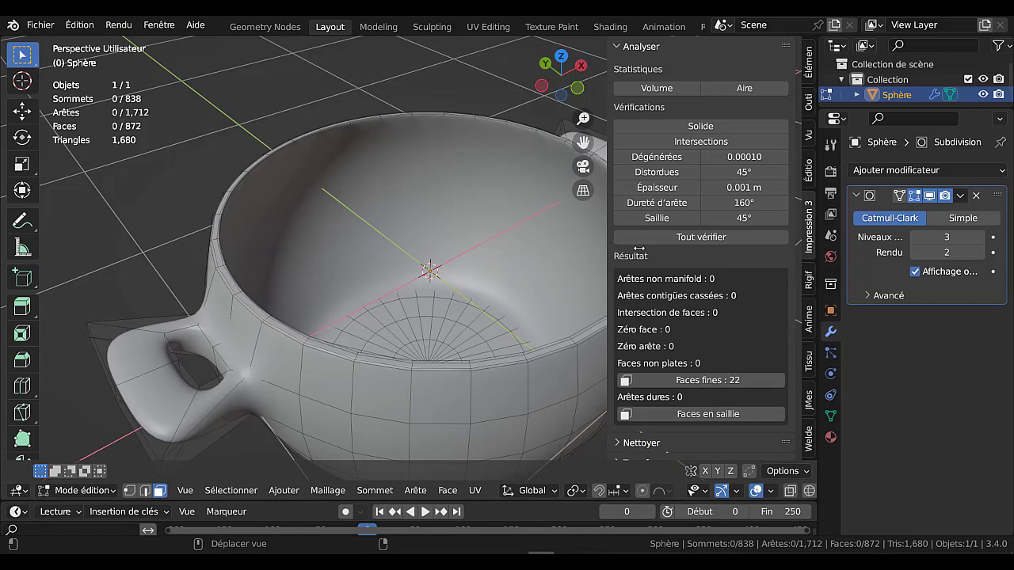
drag(638, 248, 799, 248)
key(Tab)
middle_drag(602, 269, 695, 281)
middle_drag(629, 301, 643, 298)
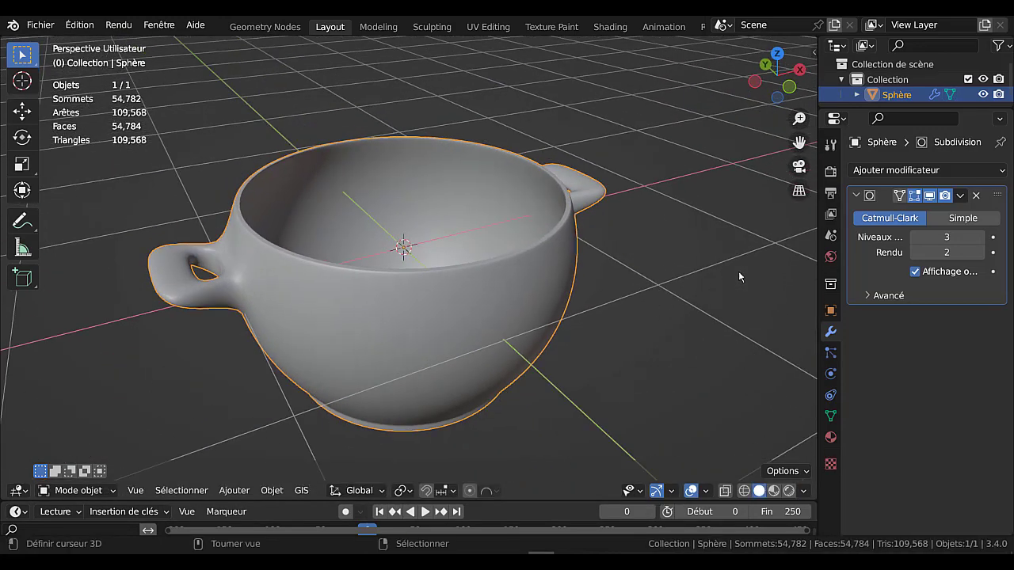
Widen the 3D view, enter Edit Mode, and add a loop cut across a handle
drag(817, 273, 895, 274)
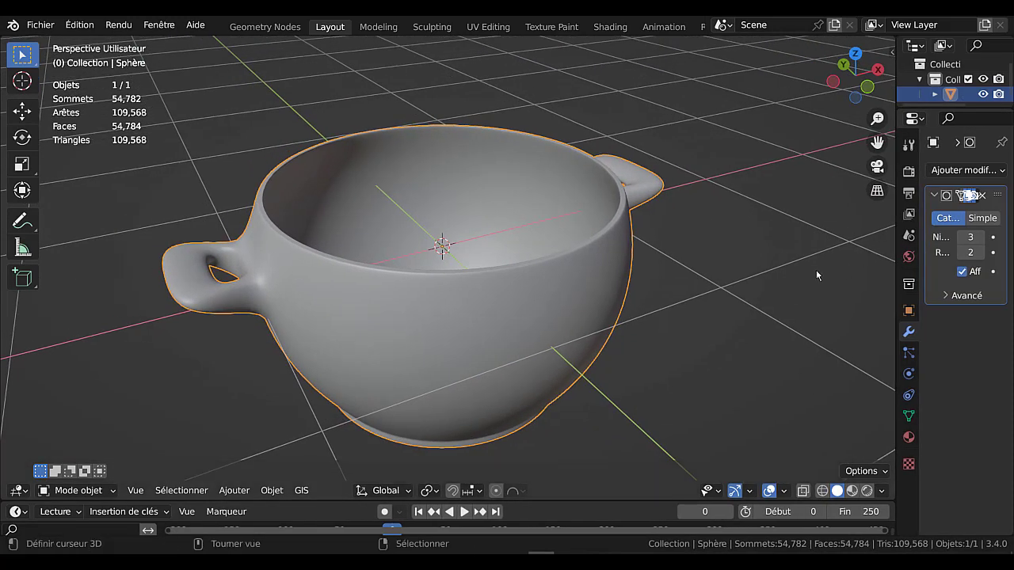
mouse_move(816, 275)
middle_down()
mouse_move(661, 294)
mouse_move(747, 287)
mouse_move(668, 303)
middle_up()
key(Tab)
scroll(457, 351, up, 2)
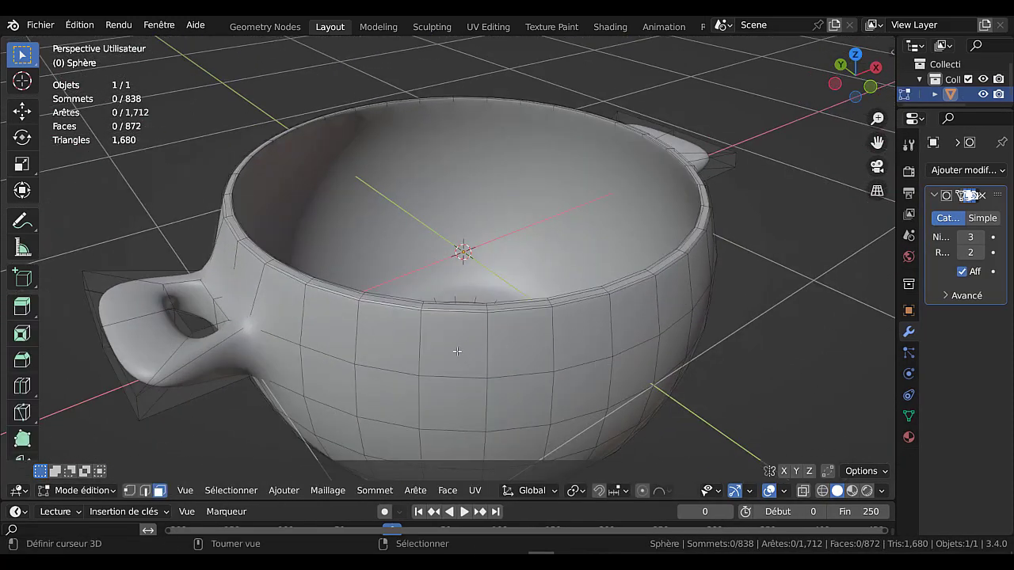
key(ctrl+r)
click(216, 349)
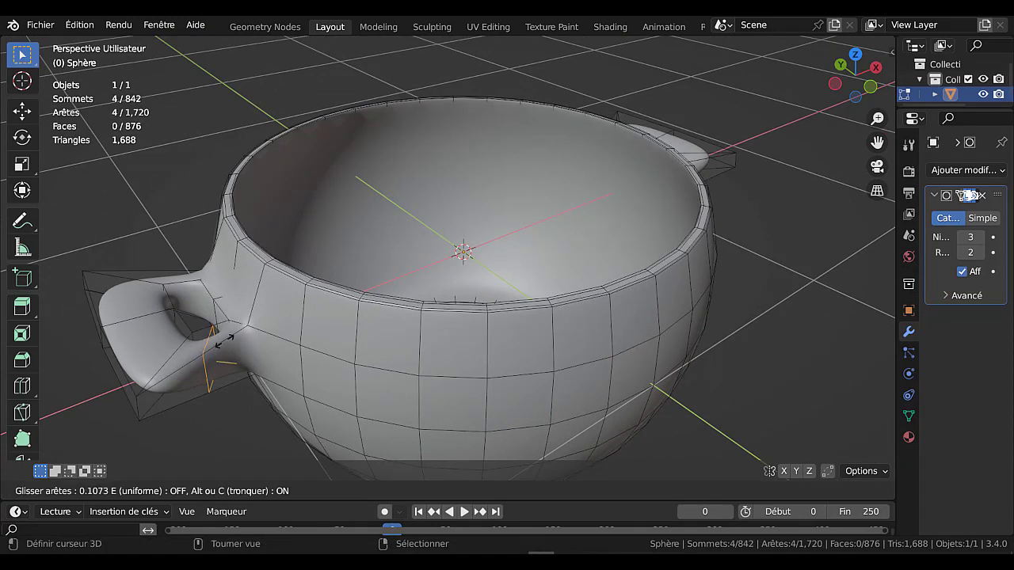
click(236, 334)
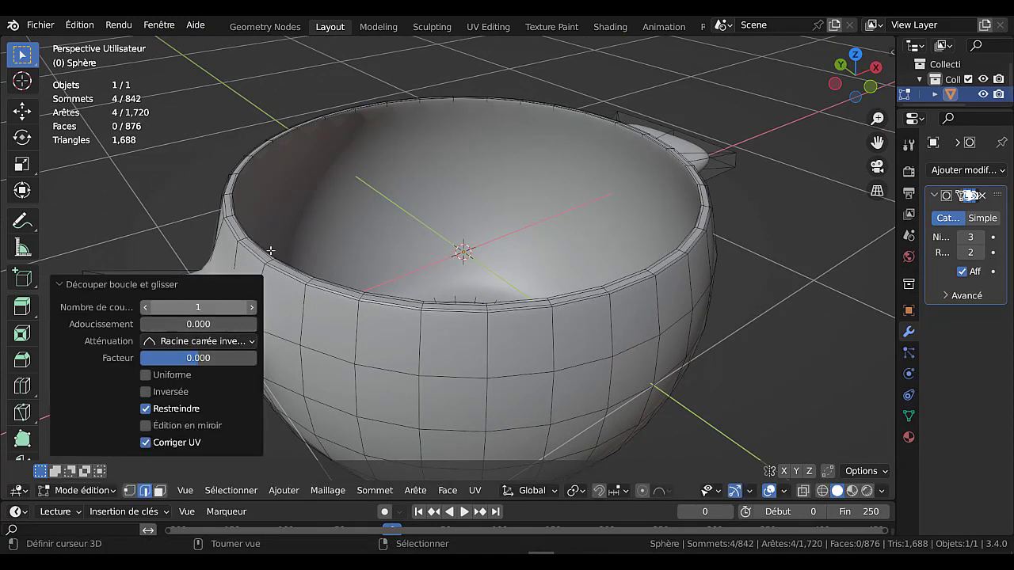
Add a second centred loop cut and select the handle's edge loops
click(212, 237)
key(ctrl+r)
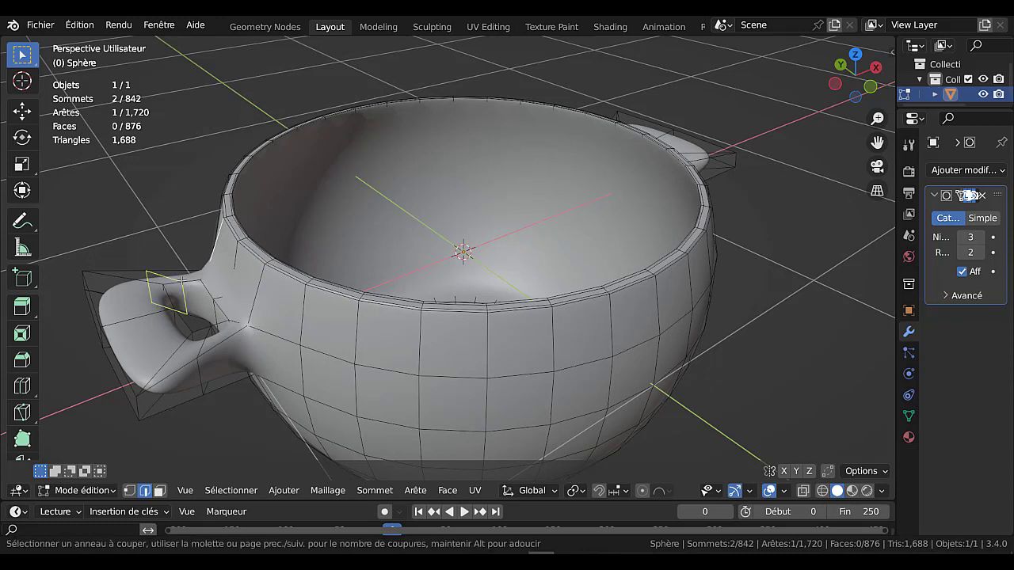
click(184, 289)
right_click(185, 291)
shift+click(199, 228)
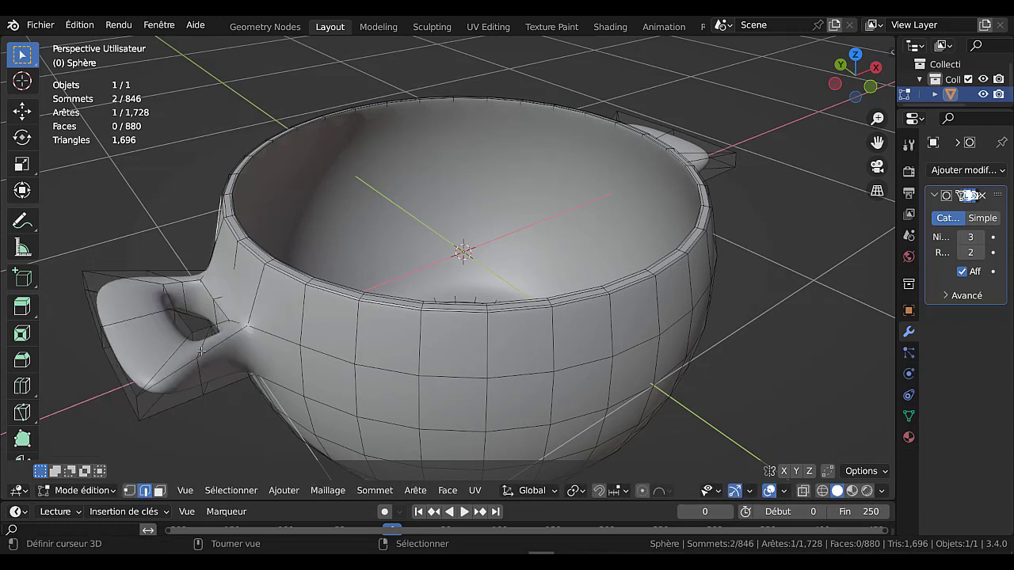
alt+shift+click(181, 313)
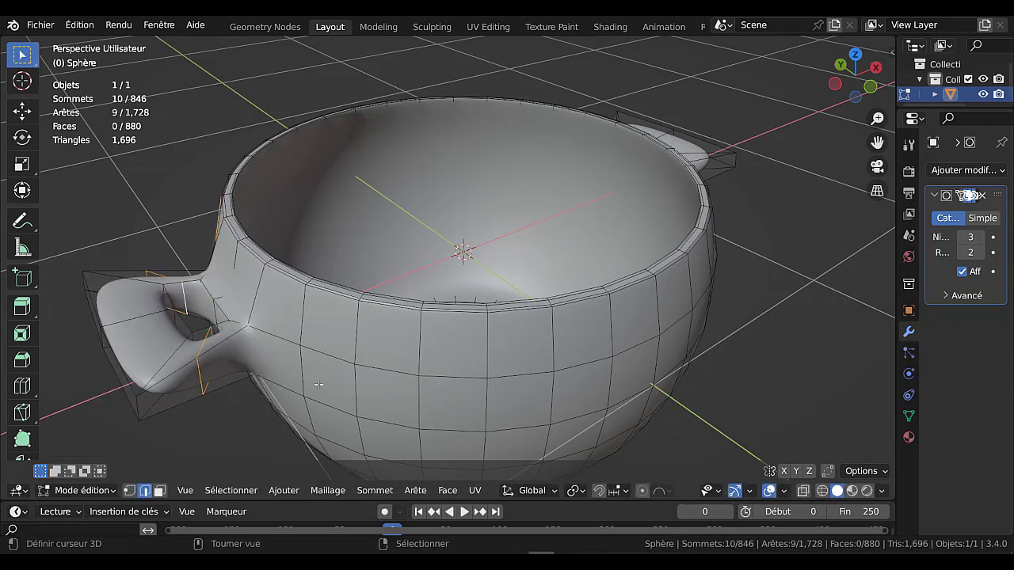
Shrink the selected handle loops to 0.7539, each around its own origin
click(575, 490)
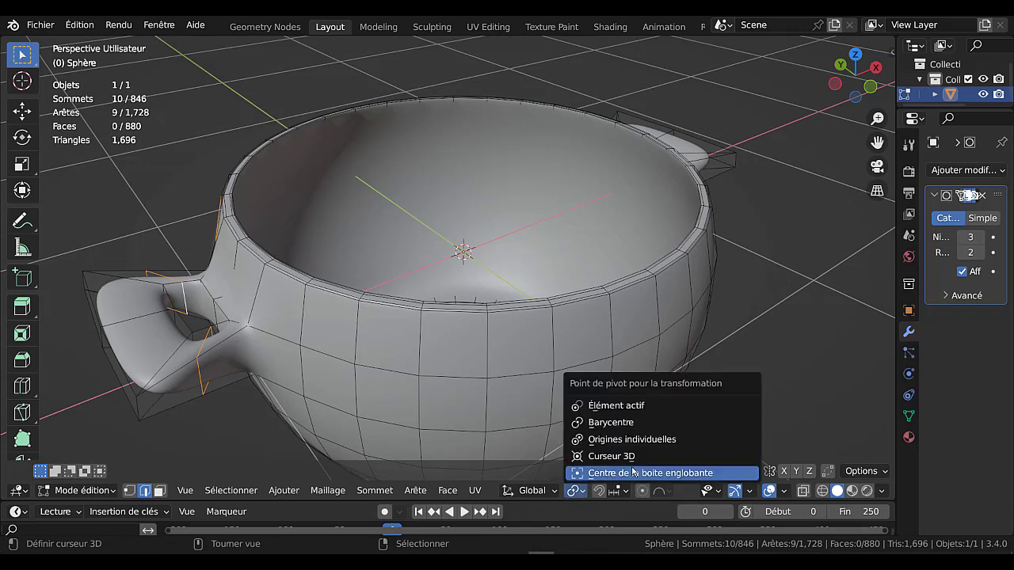
click(644, 439)
key(s)
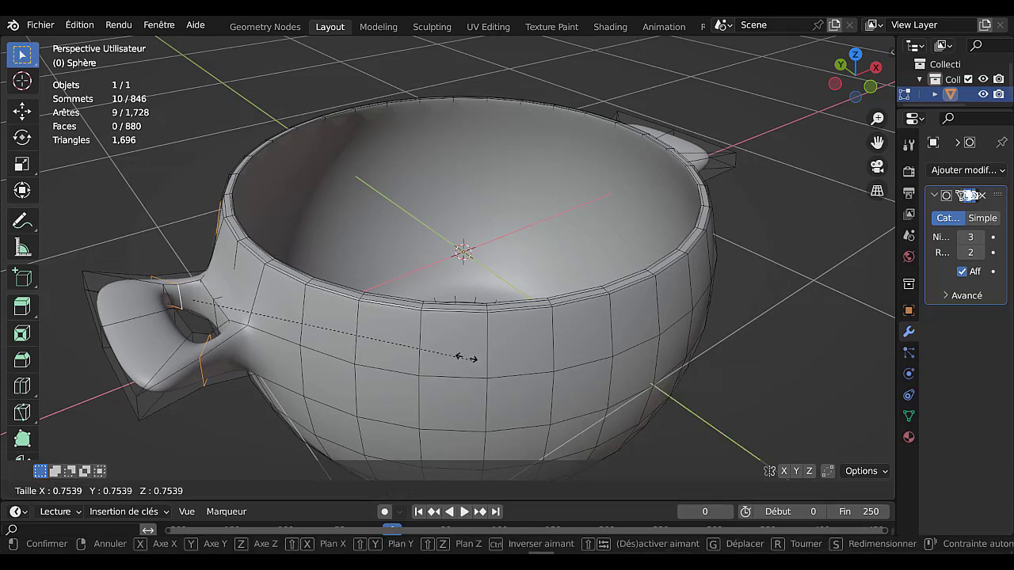
click(455, 349)
key(Tab)
mouse_move(455, 349)
middle_down()
mouse_move(533, 379)
mouse_move(532, 357)
mouse_move(487, 353)
middle_up()
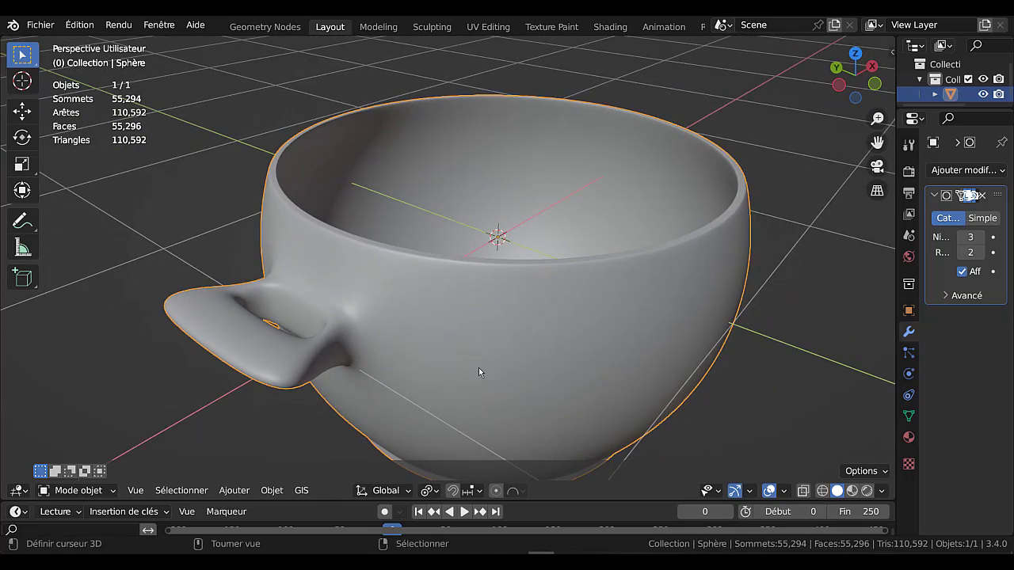
Lift the selected handle vertices about 0.14 m along Z and inspect the finished pot
key(Tab)
key(g)
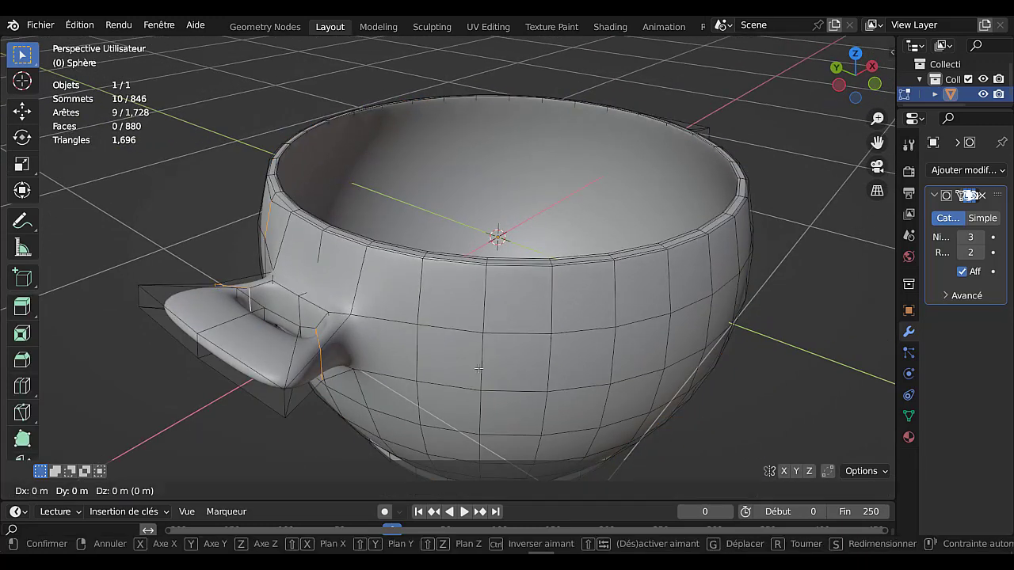
key(z)
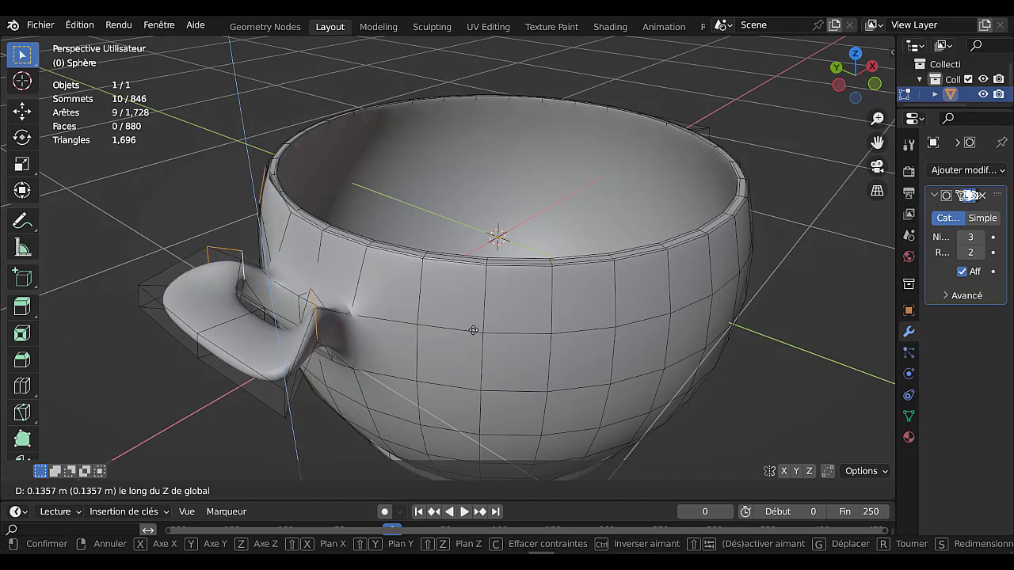
click(472, 330)
key(Tab)
mouse_move(473, 330)
middle_down()
mouse_move(479, 379)
mouse_move(554, 360)
mouse_move(606, 406)
mouse_move(642, 396)
mouse_move(615, 290)
mouse_move(412, 349)
mouse_move(520, 354)
mouse_move(670, 338)
mouse_move(600, 342)
middle_up()
scroll(417, 355, down, 2)
scroll(600, 342, up, 2)
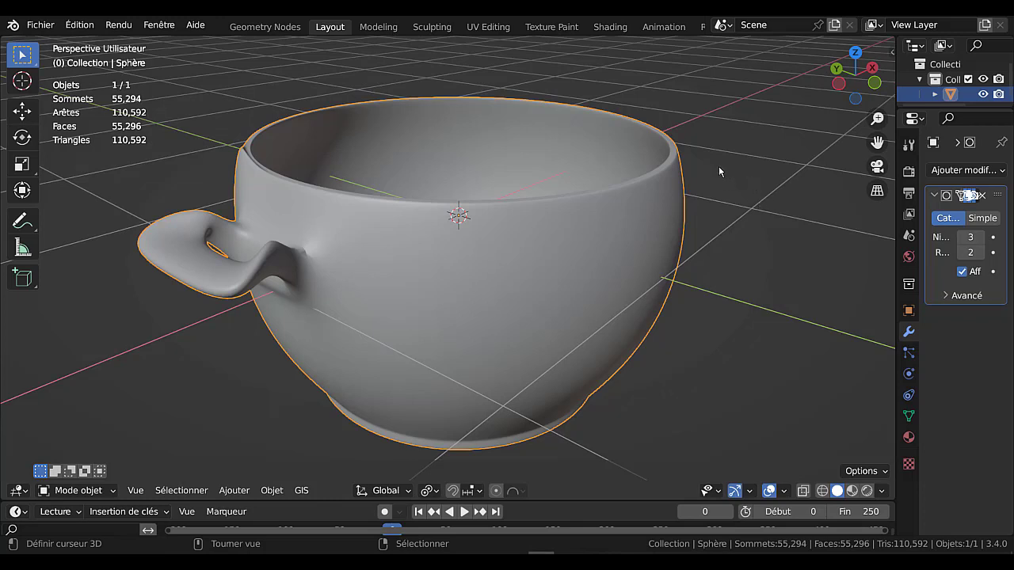
mouse_move(722, 201)
middle_down()
mouse_move(715, 210)
mouse_move(739, 221)
middle_up()
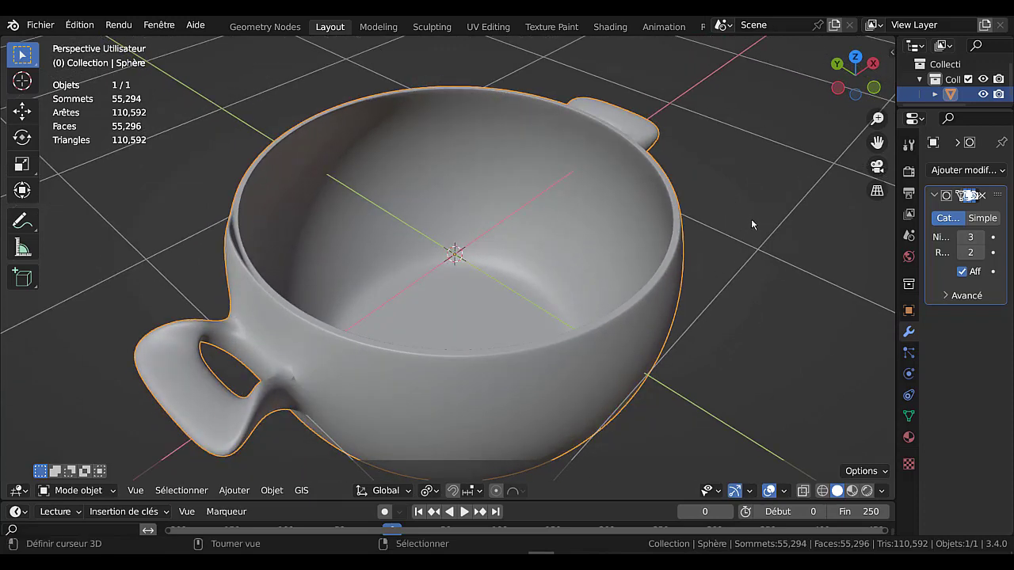